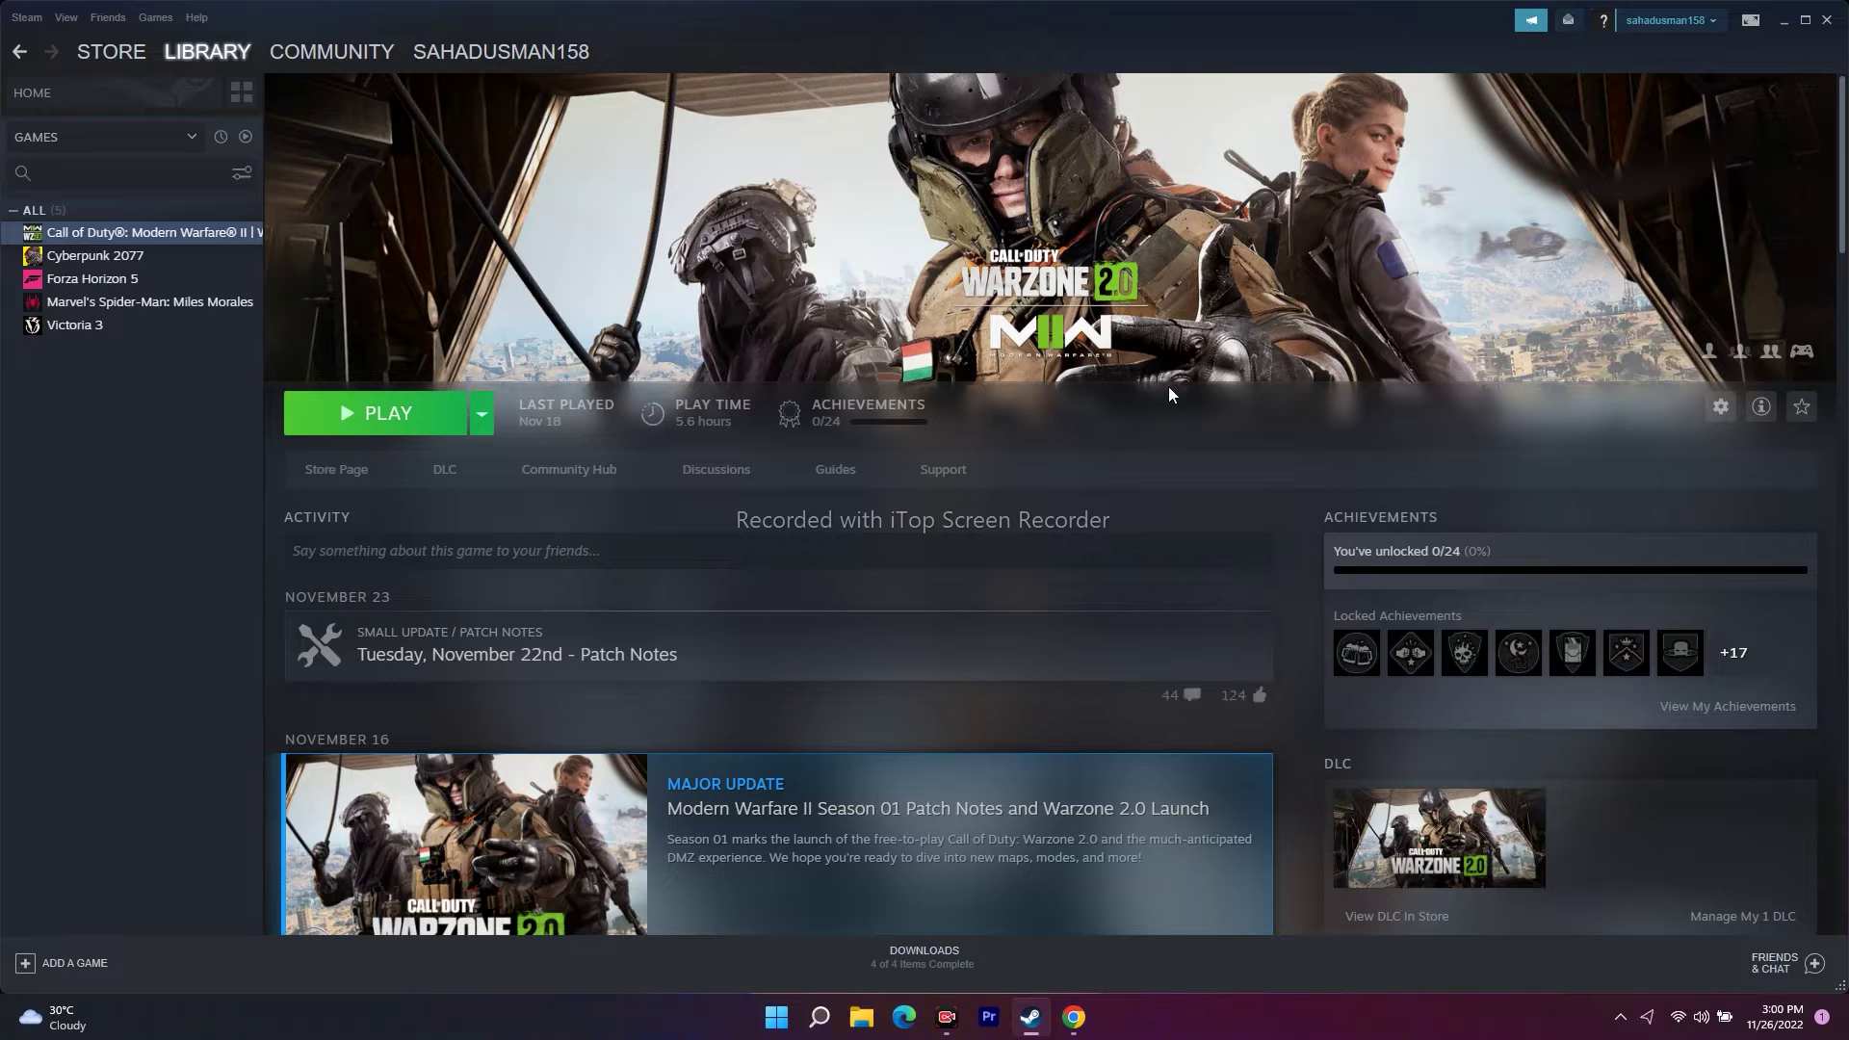
left_click(108, 256)
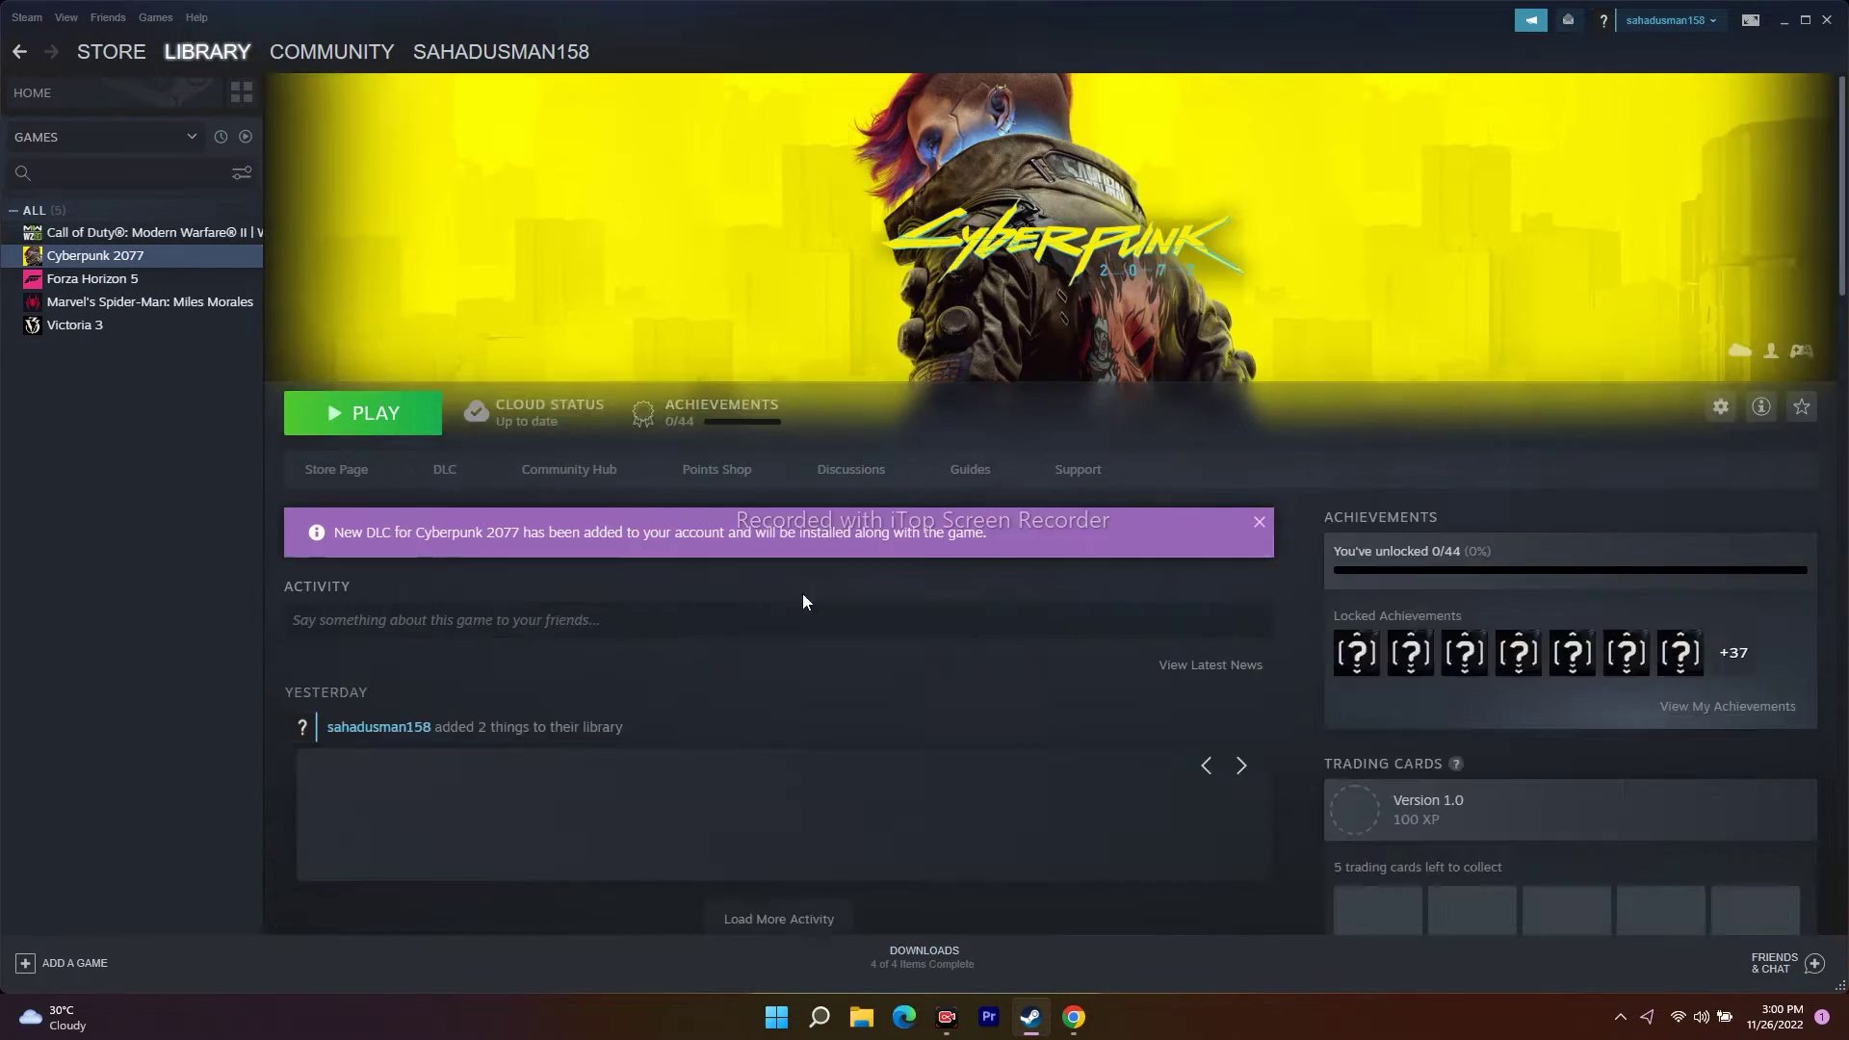
left_click(145, 234)
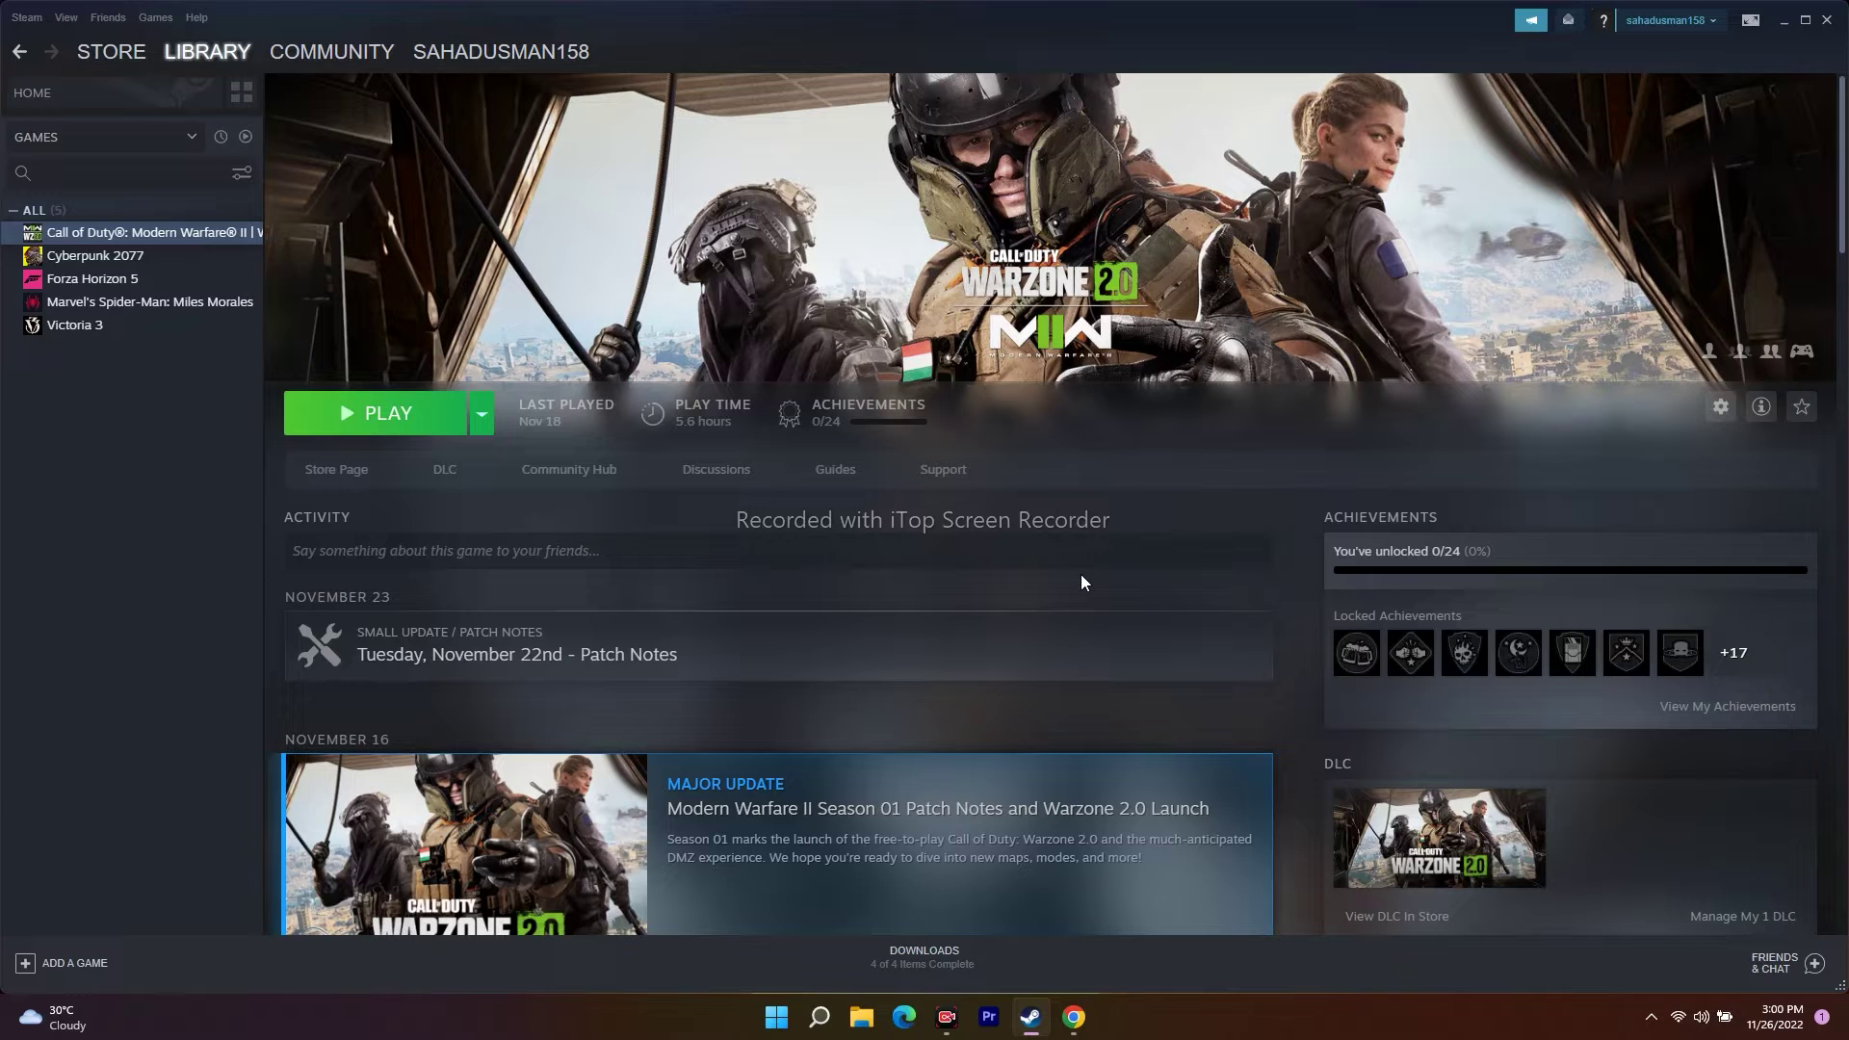
Switch to the NVIDIA GeForce drivers page in Chrome, decline its push notifications and accept its cookies
left_click(1787, 23)
left_click(1074, 1017)
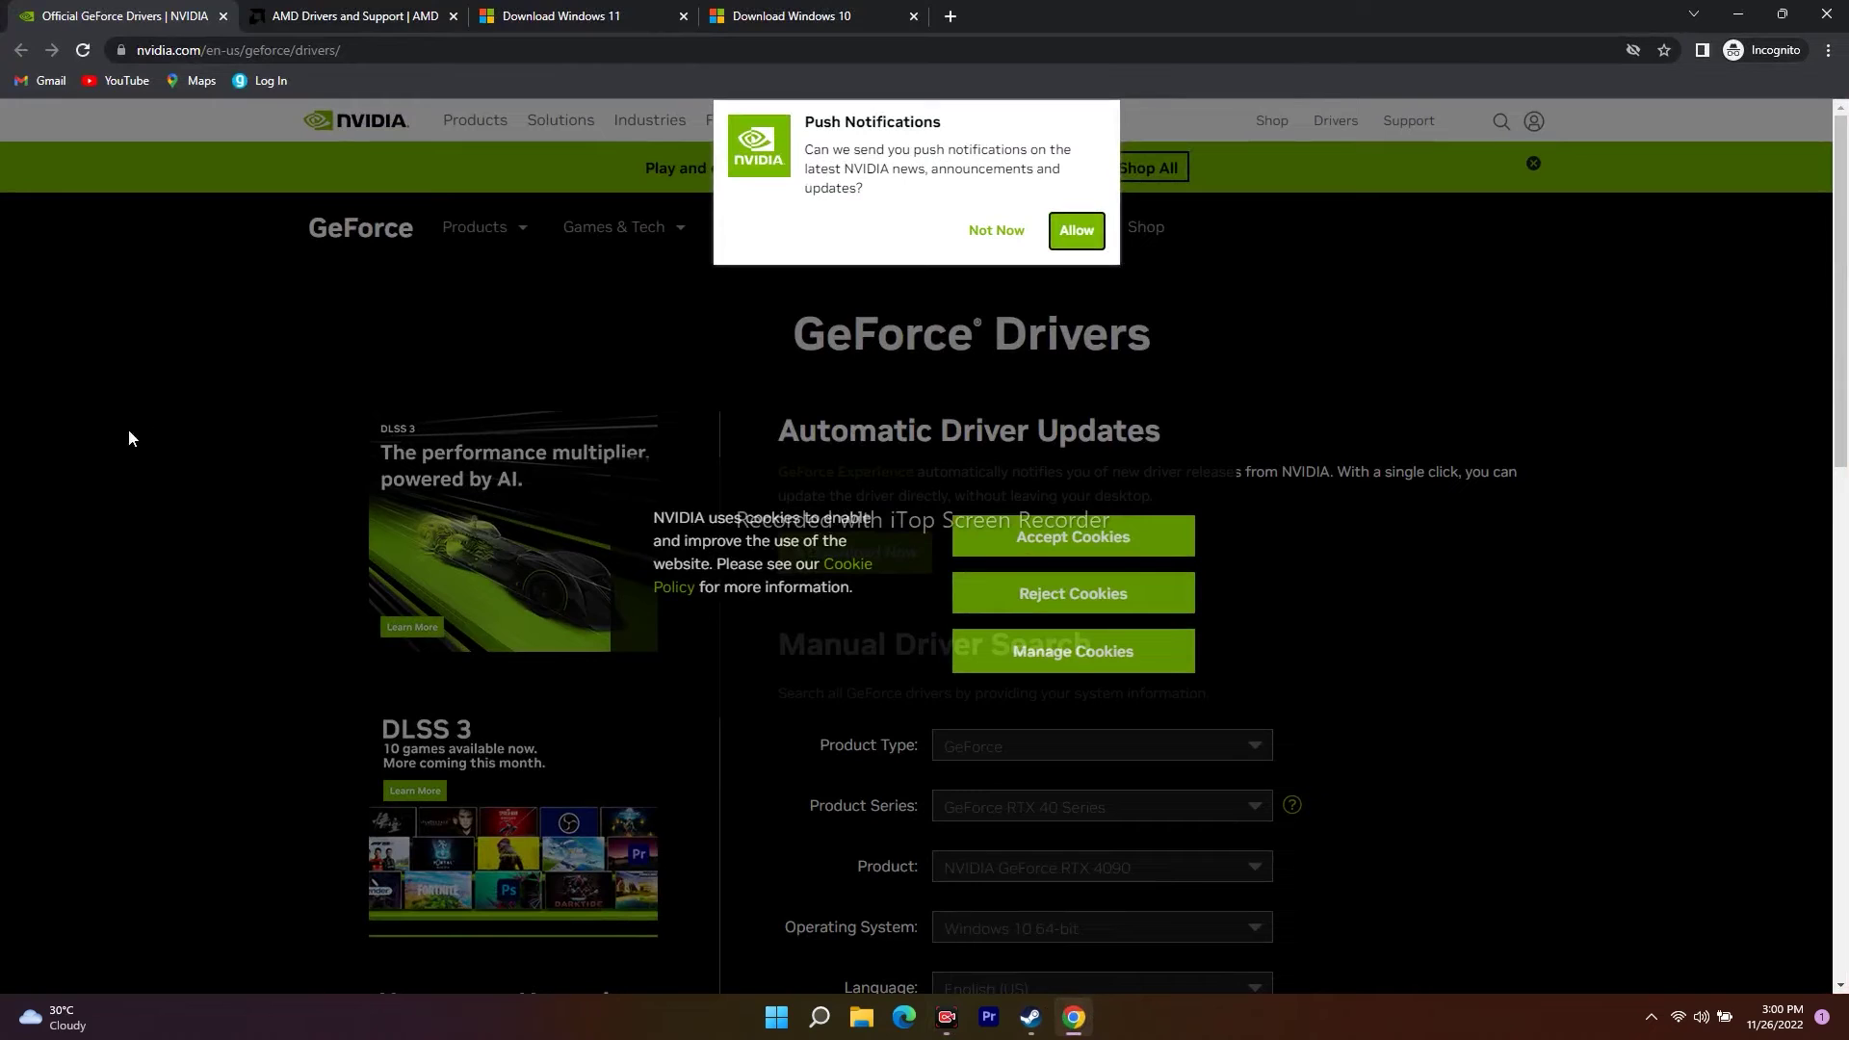
left_click(1000, 239)
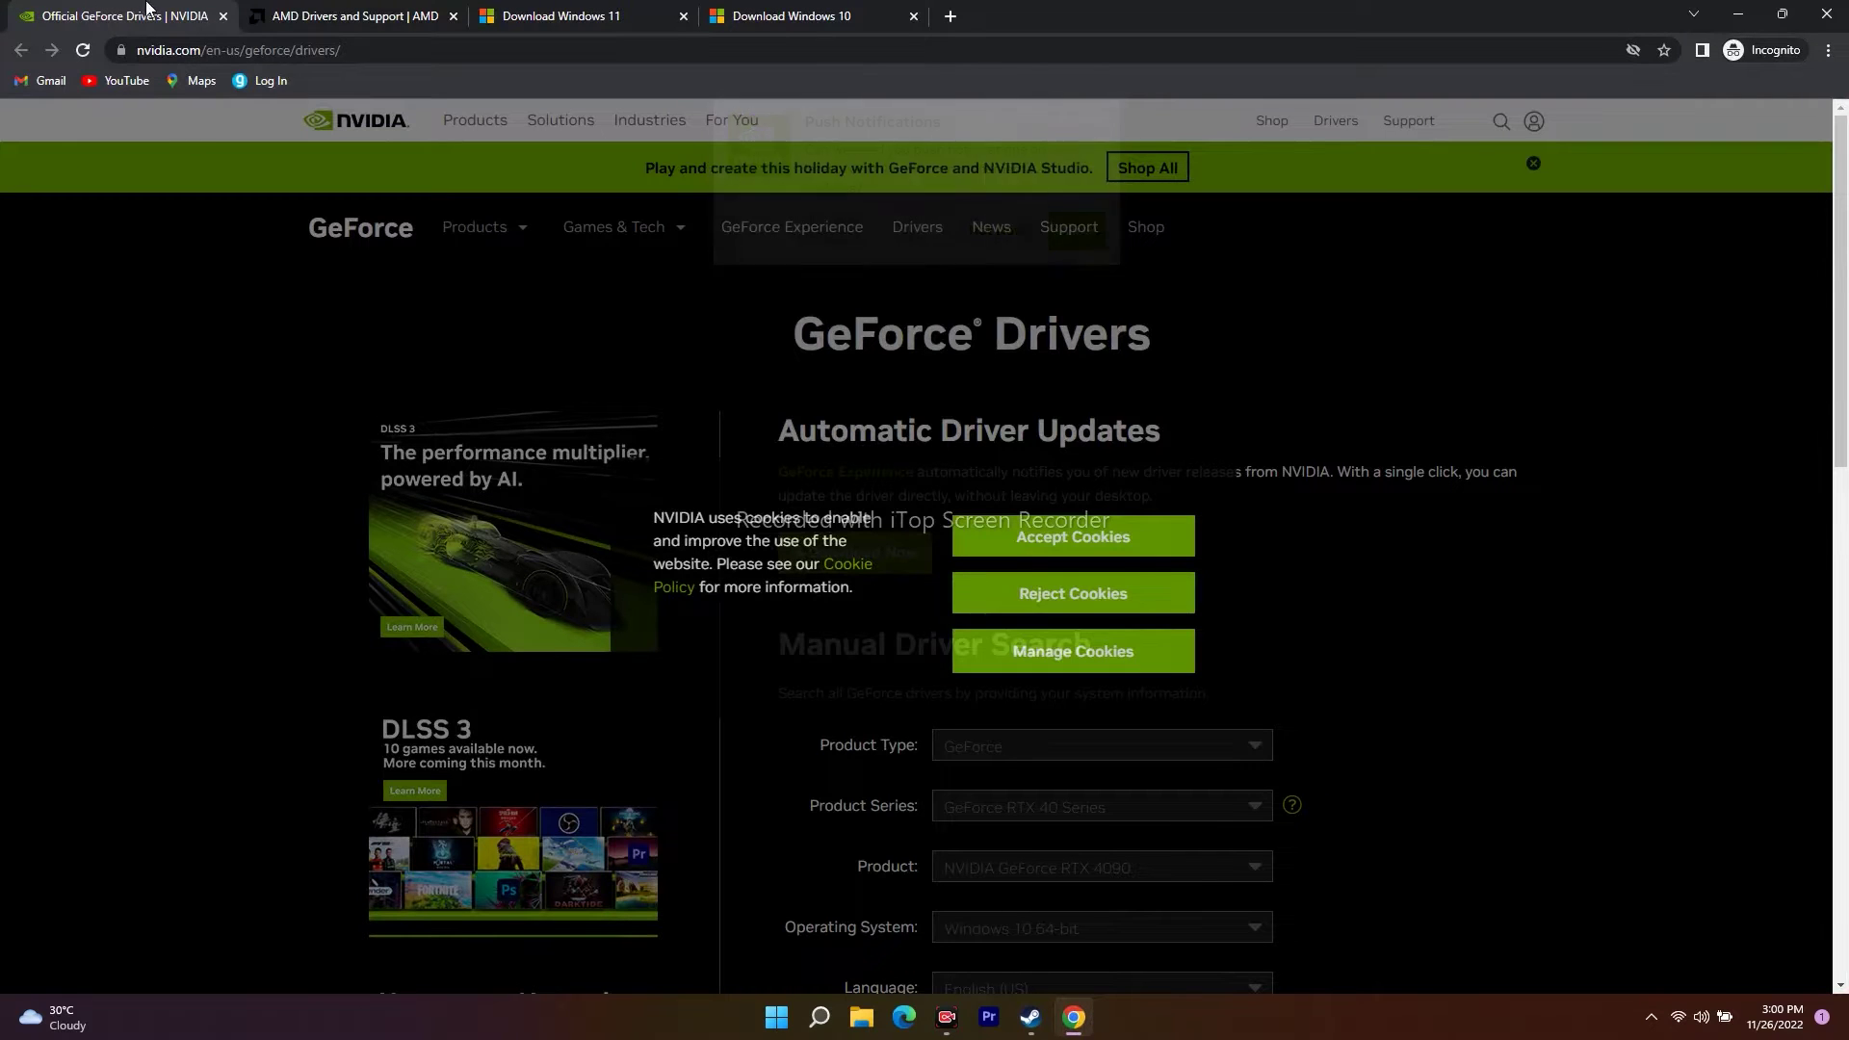
left_click(356, 16)
left_click(85, 10)
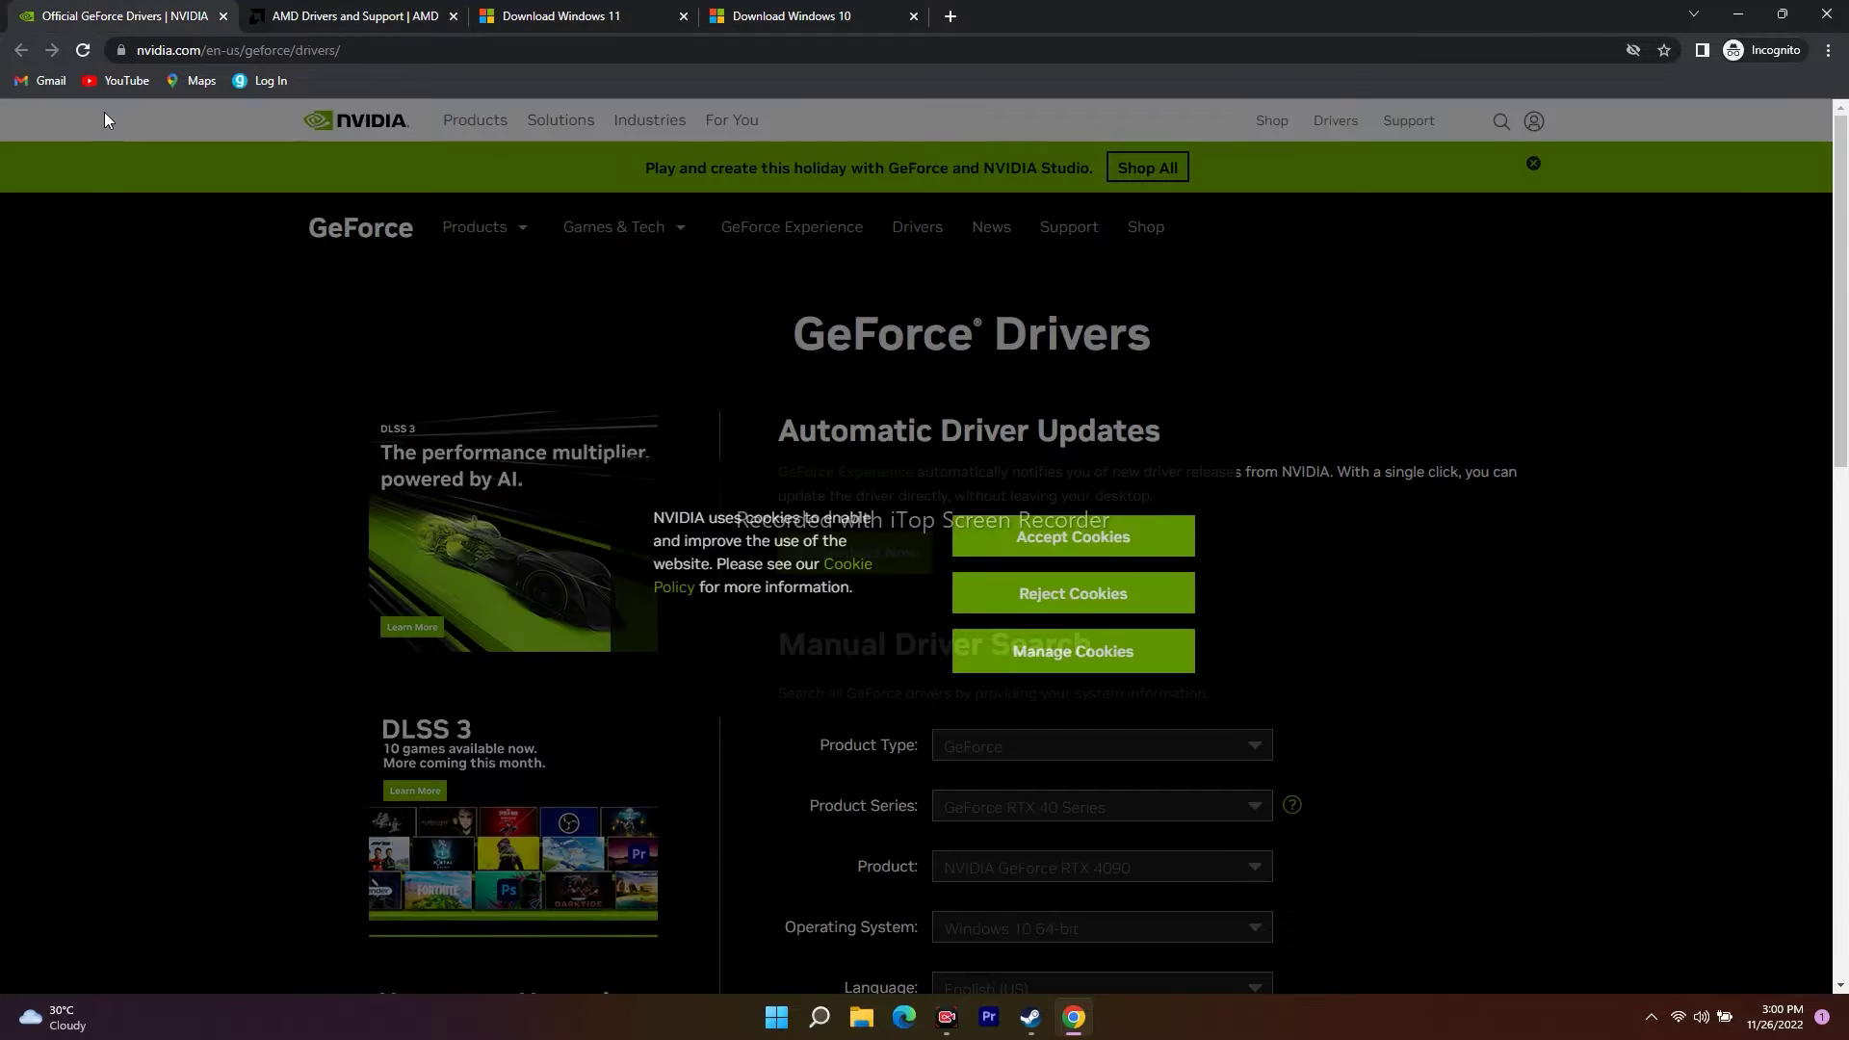
left_click(1175, 536)
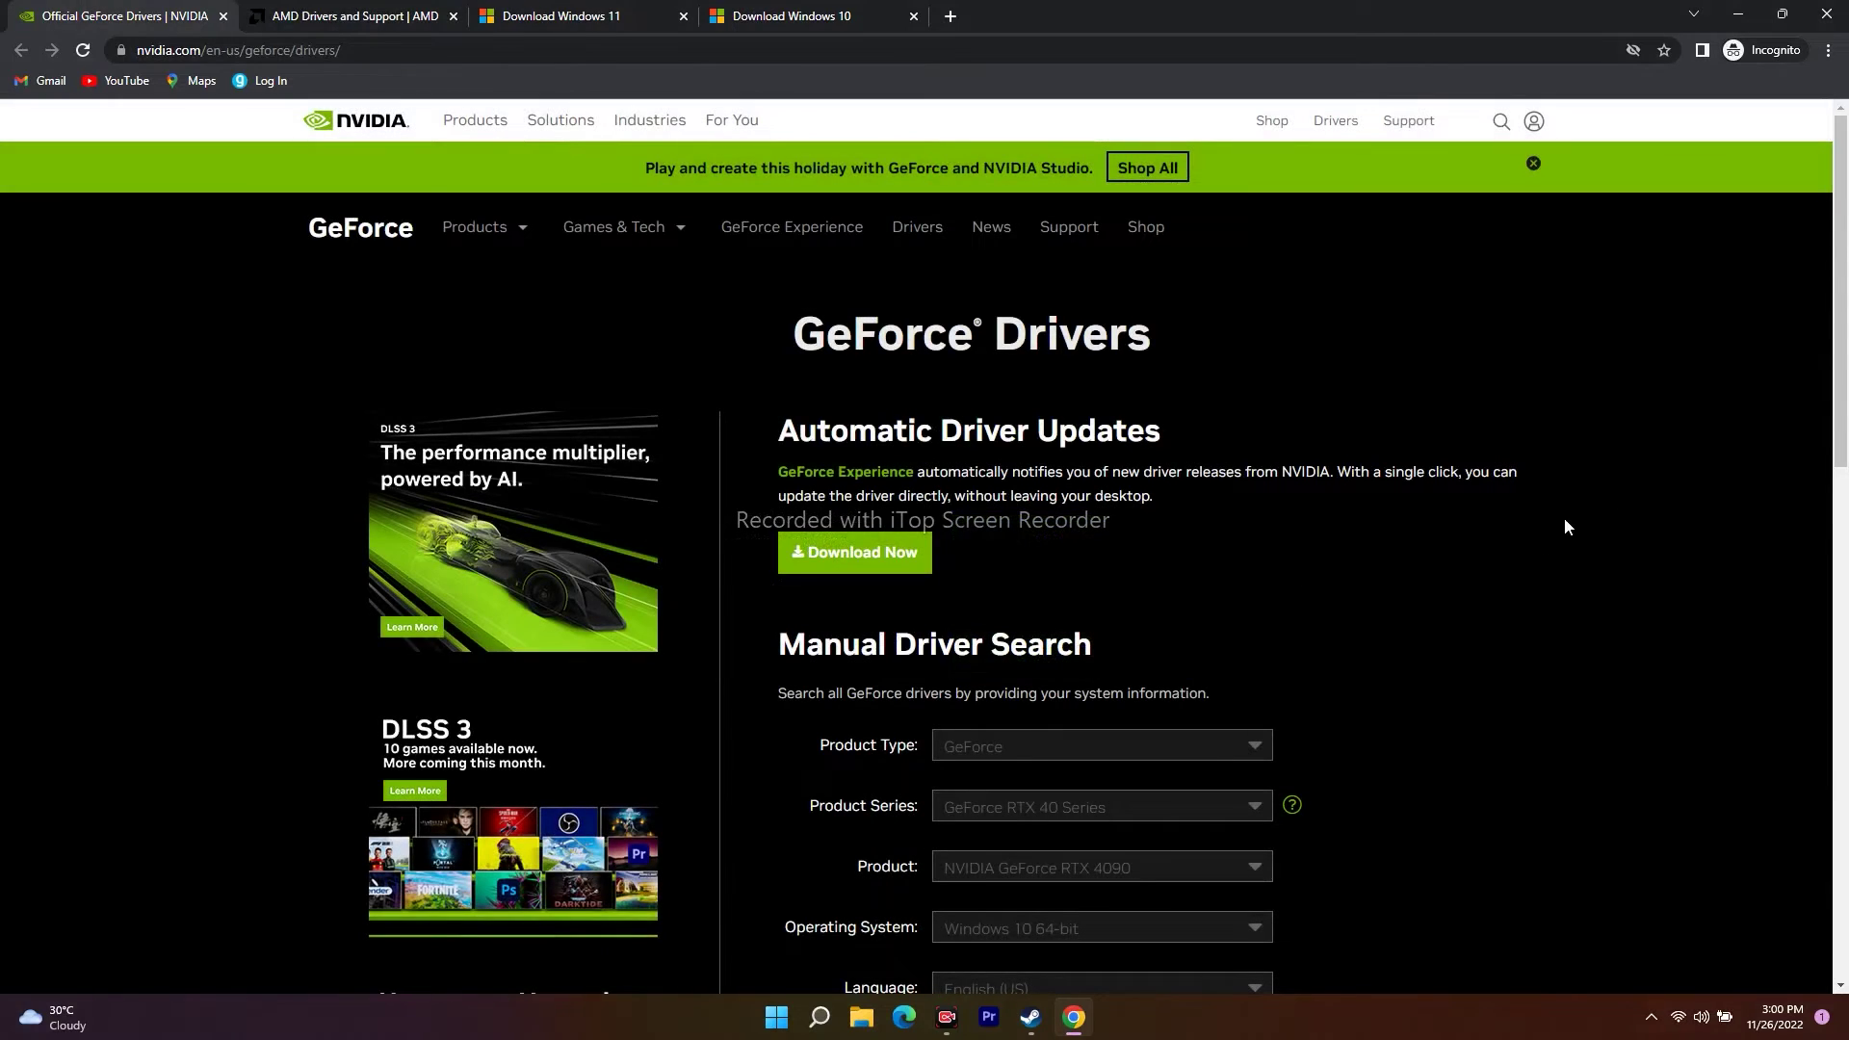
Set the operating system to Windows 11 in the manual driver search and start the search
scroll(1724, 494, "down", 4)
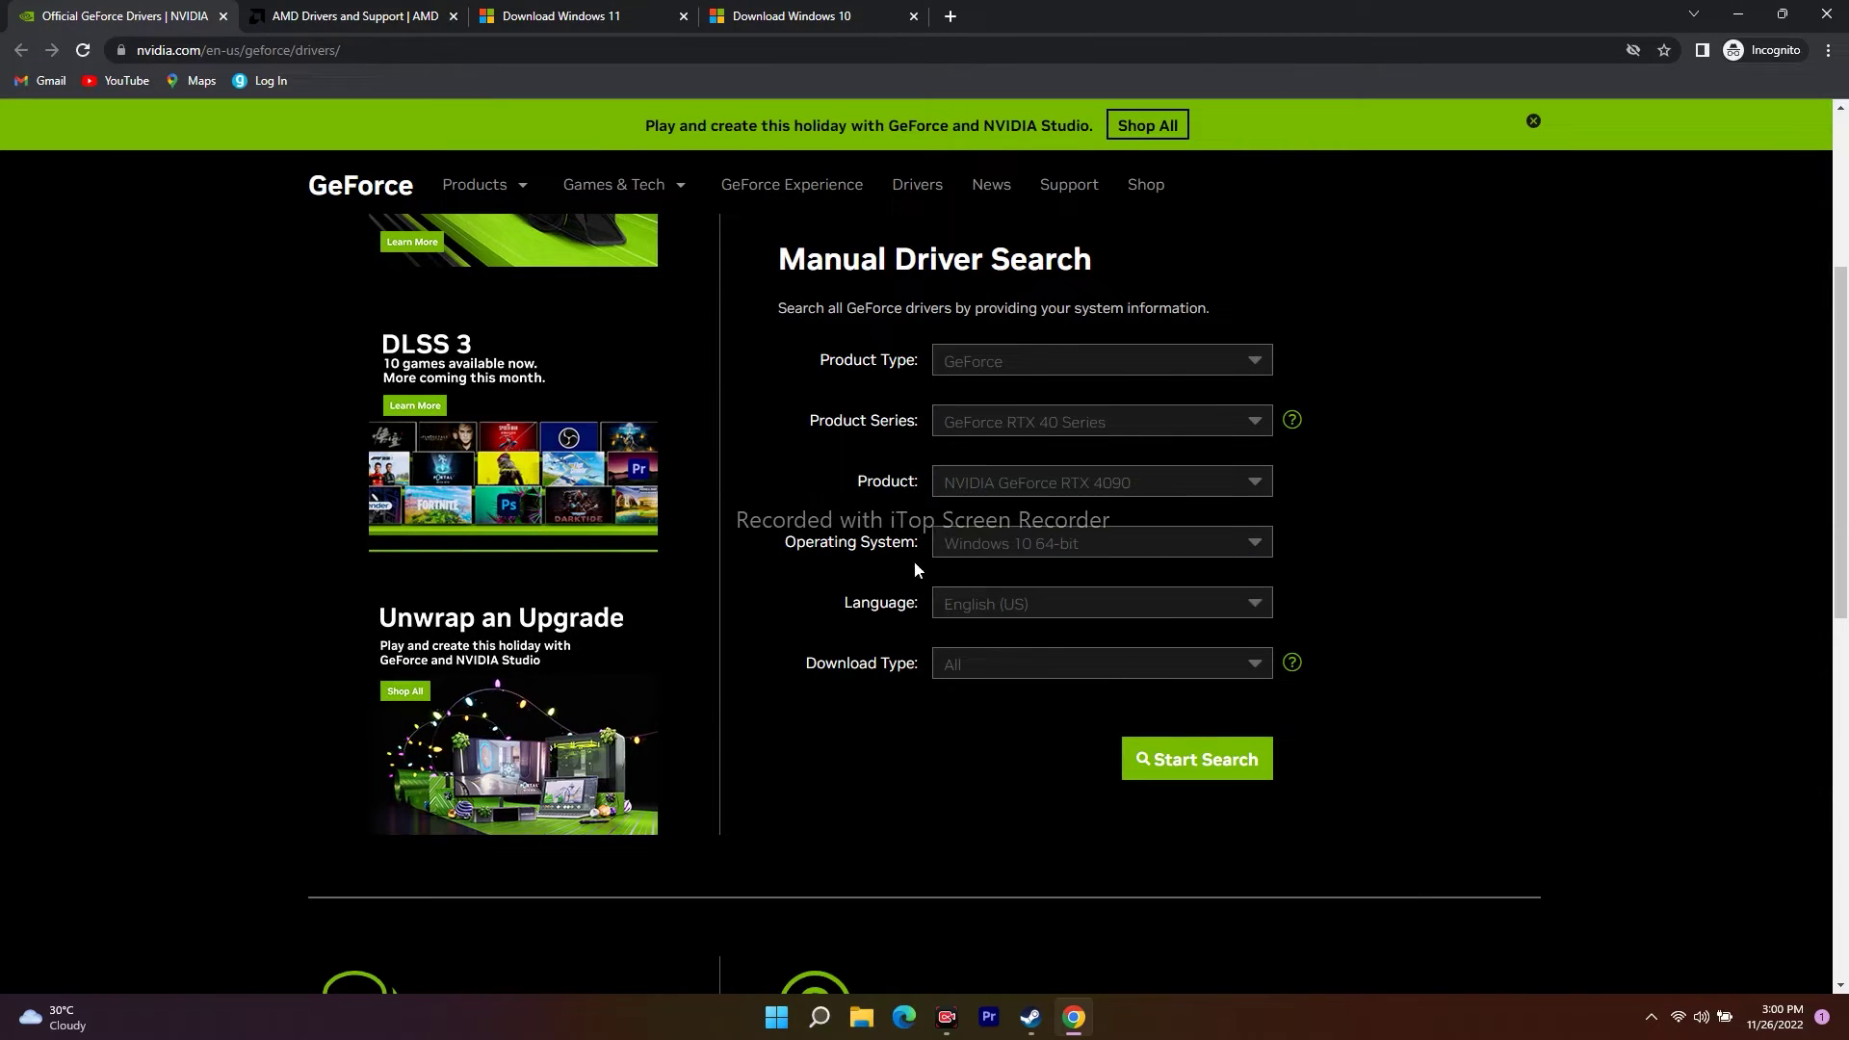
left_click(994, 547)
left_click(1002, 604)
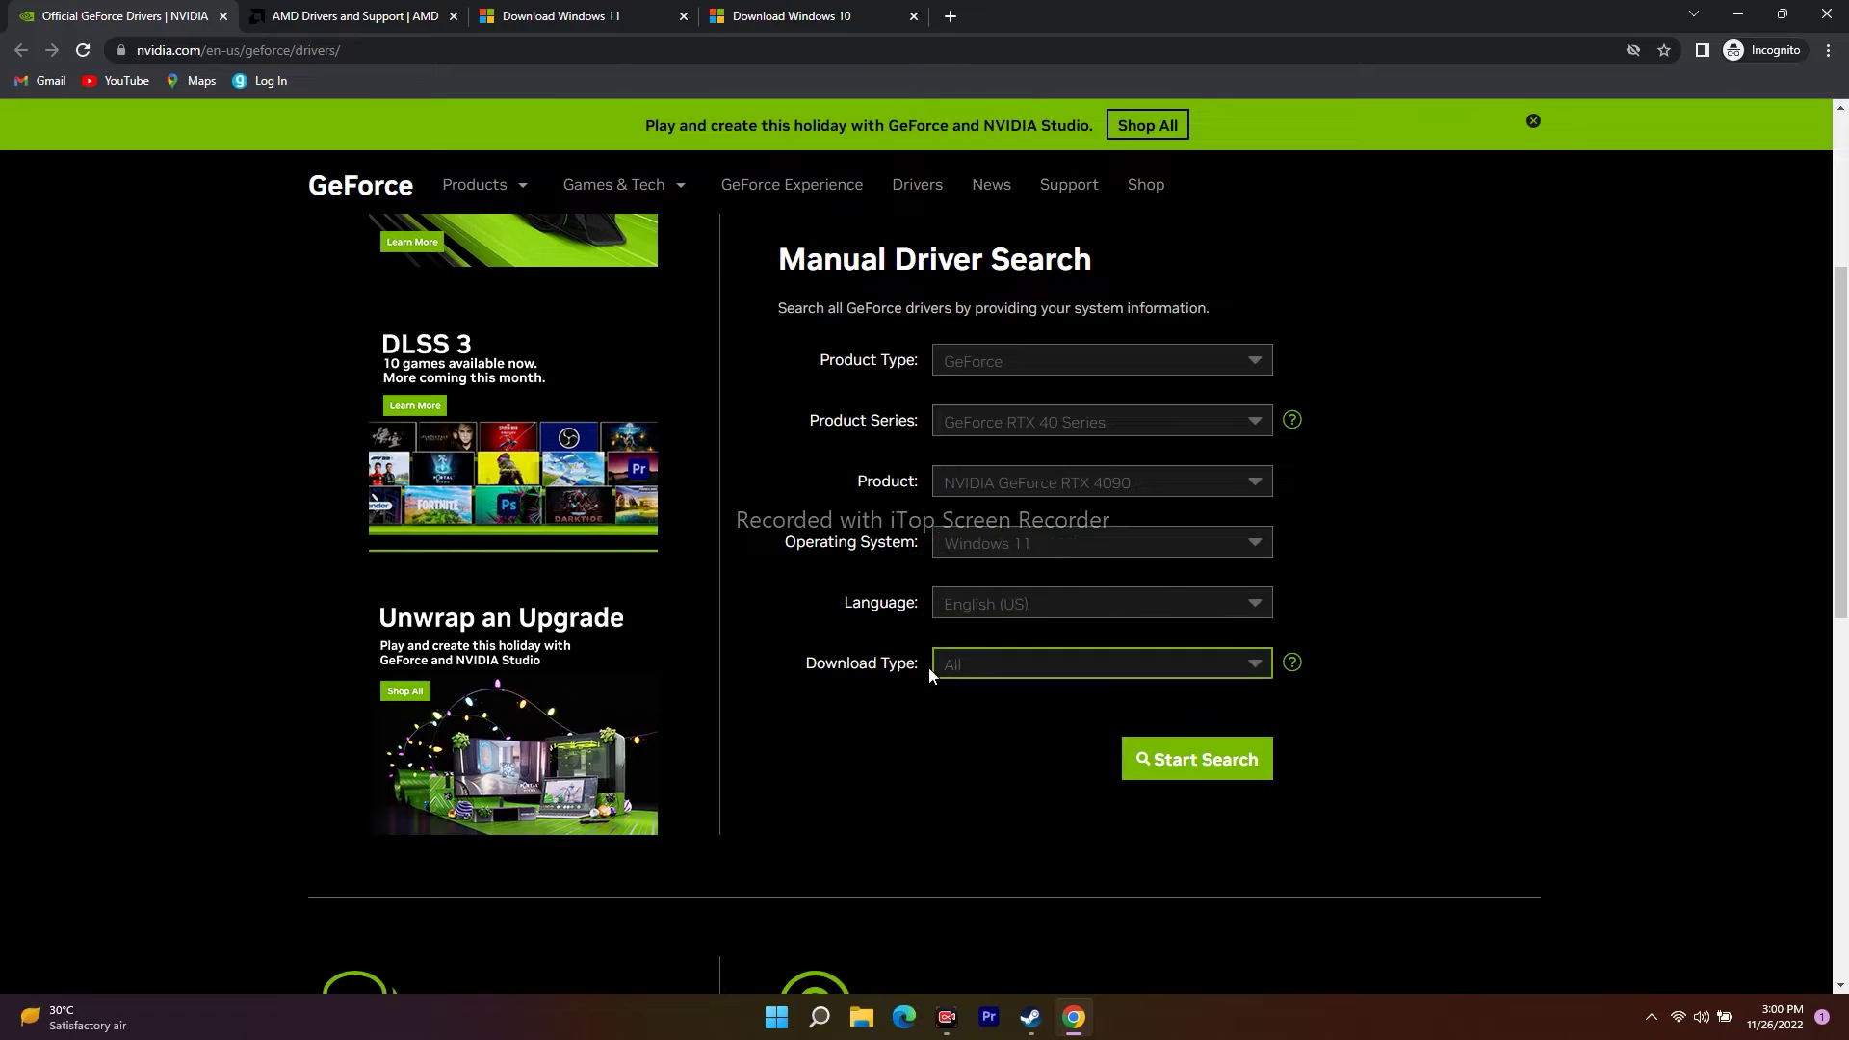
scroll(1447, 683, "down", 1)
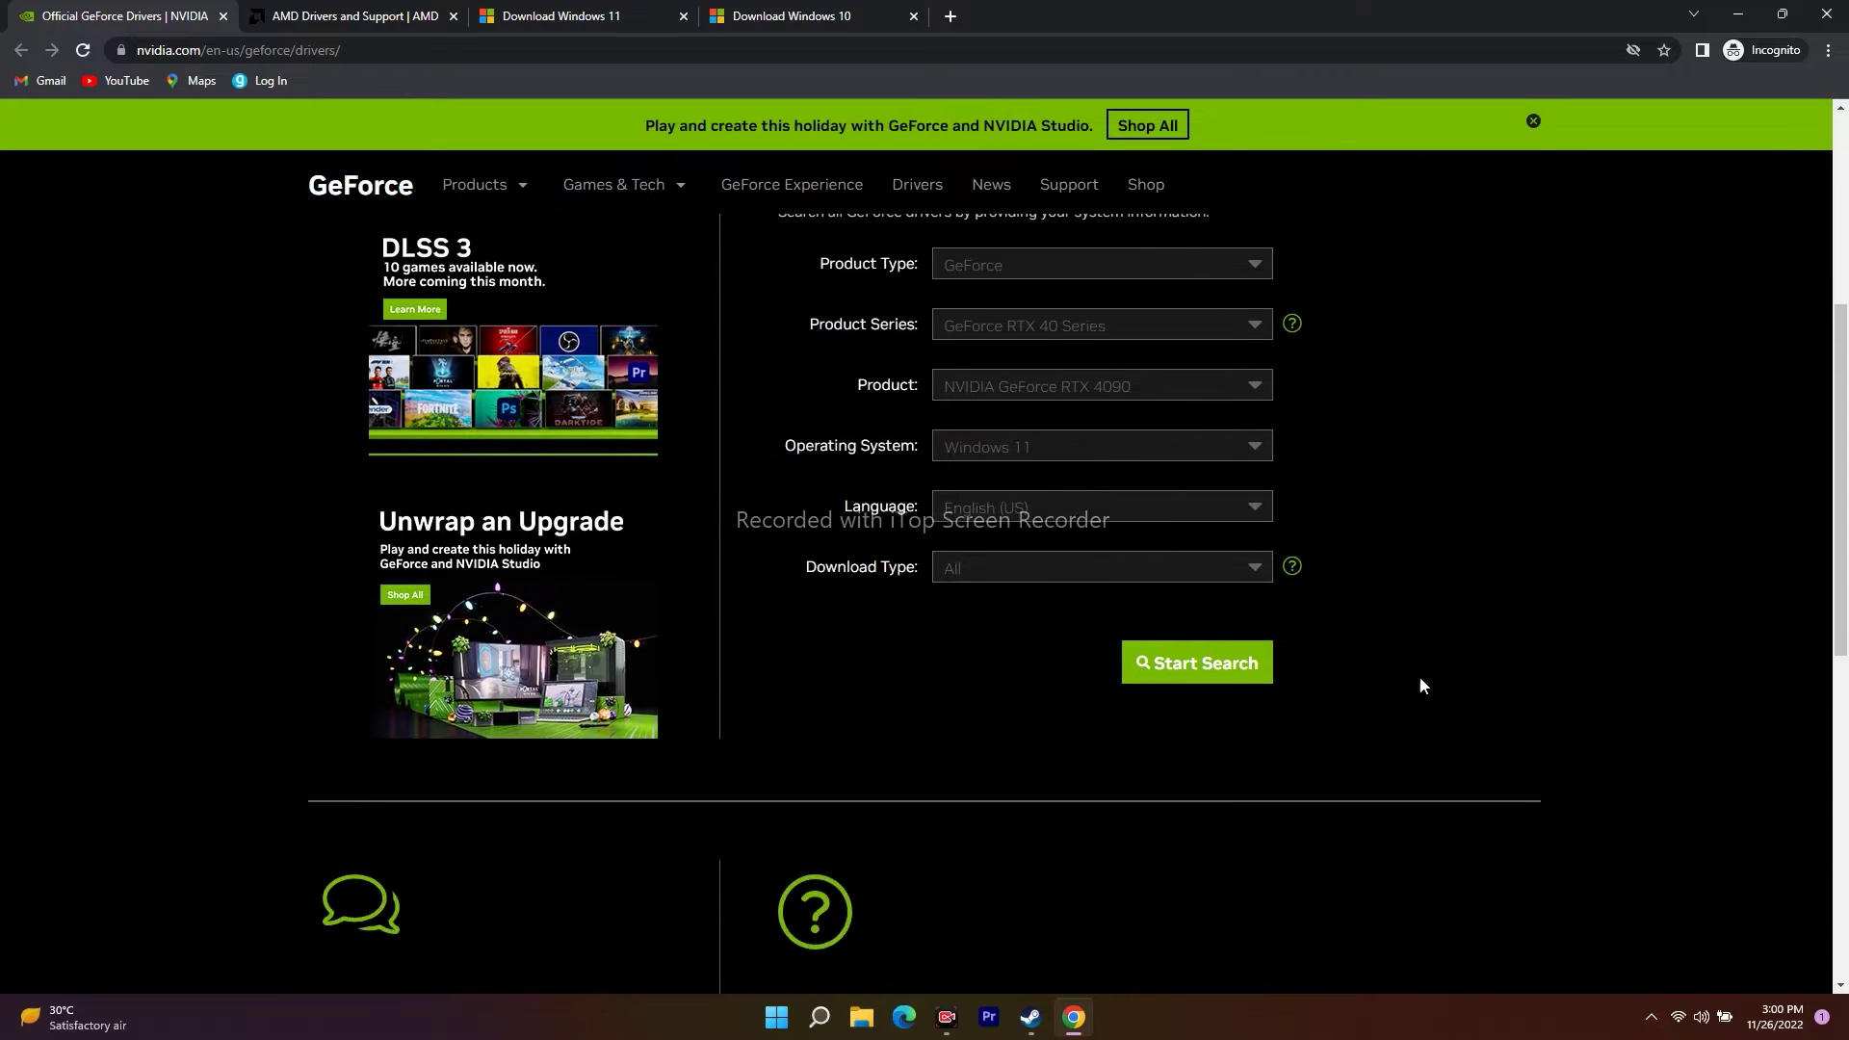
left_click(1194, 663)
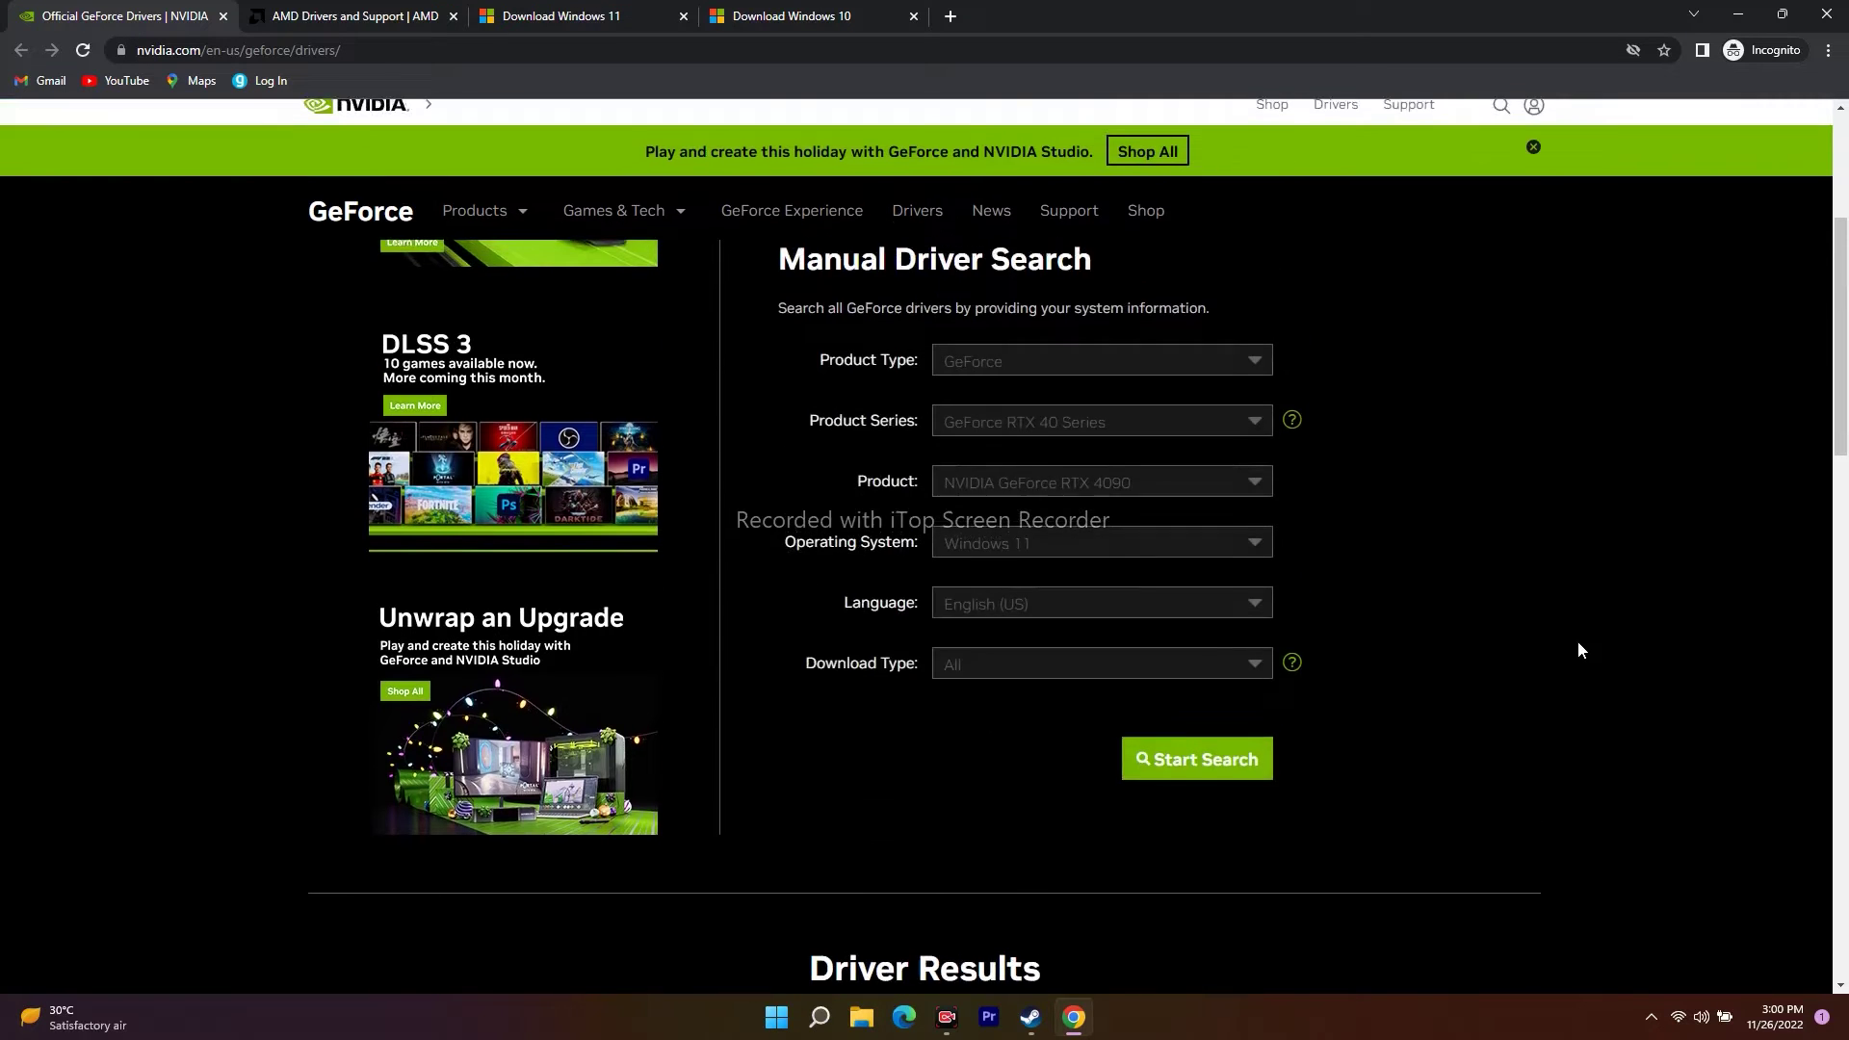
Download the GeForce Game Ready Driver version 526.98 from the driver results
scroll(1577, 639, "down", 3)
scroll(1577, 647, "down", 3)
left_click_drag(669, 381, 1083, 436)
left_click(1081, 435)
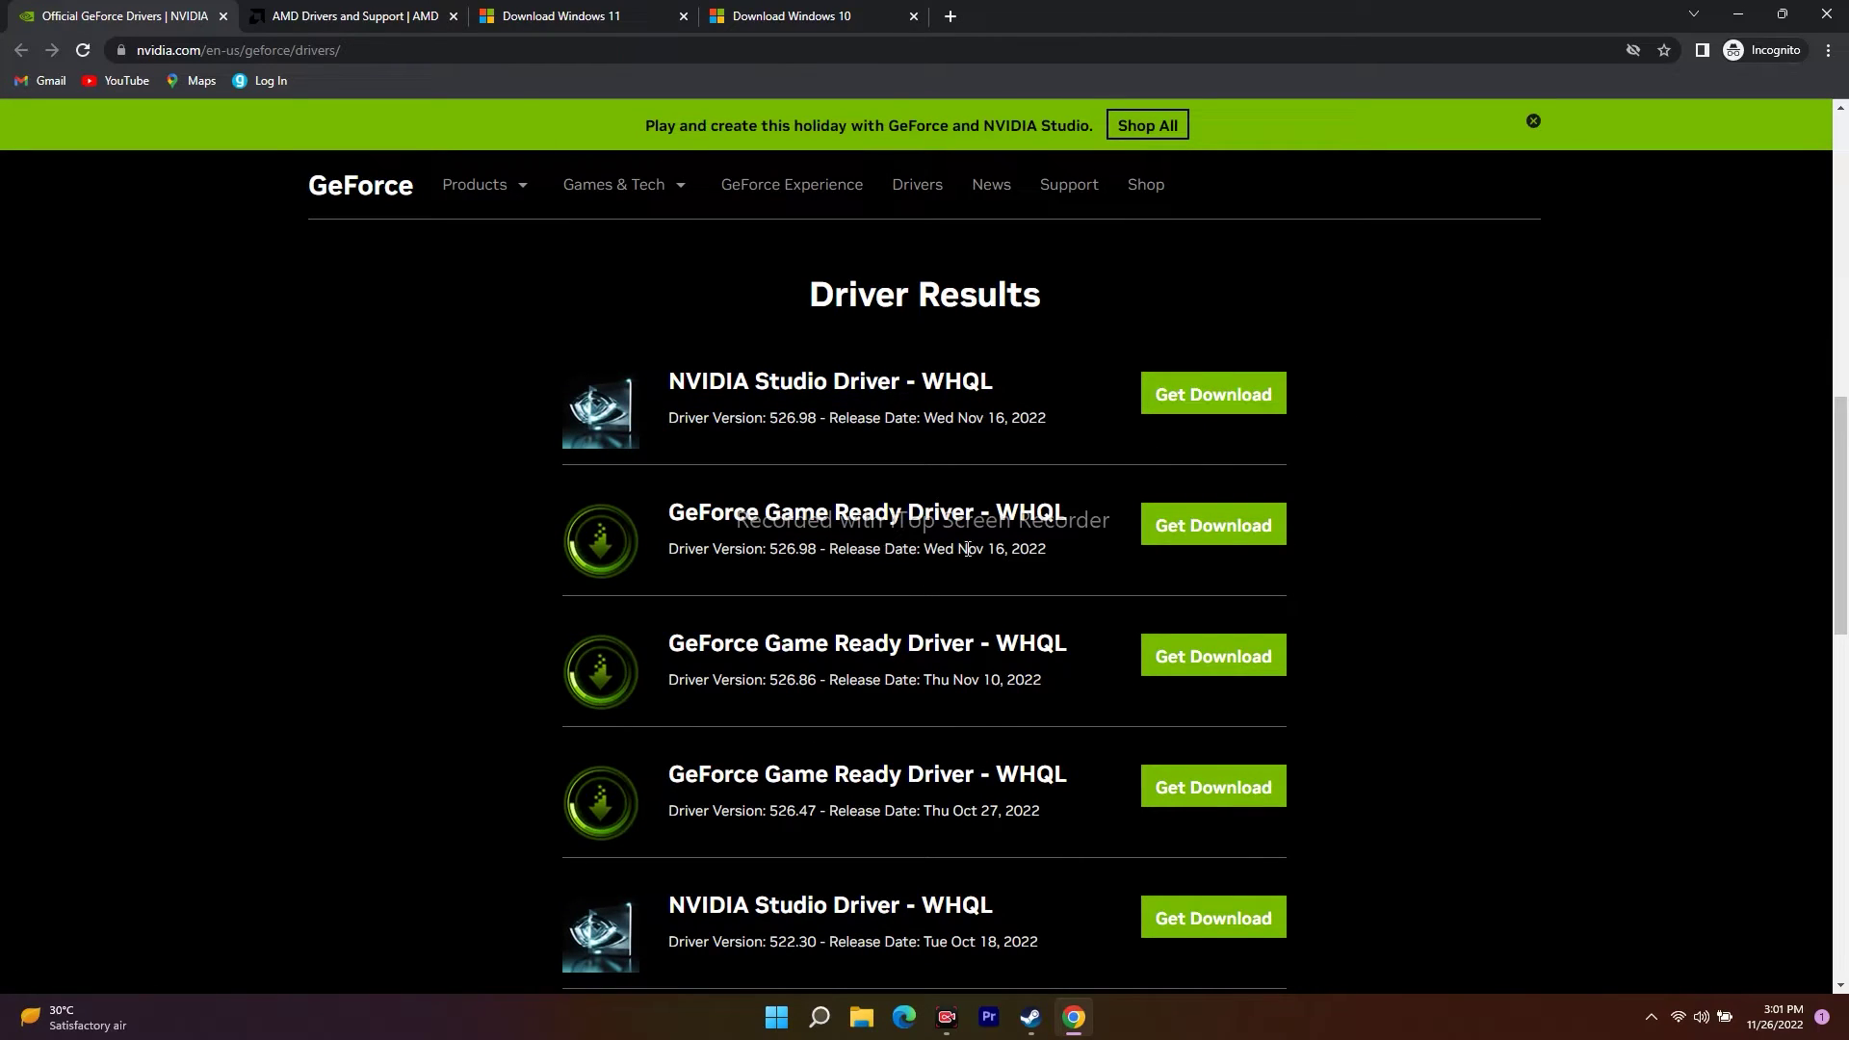
left_click_drag(668, 507, 1054, 551)
left_click(1052, 558)
left_click(1195, 529)
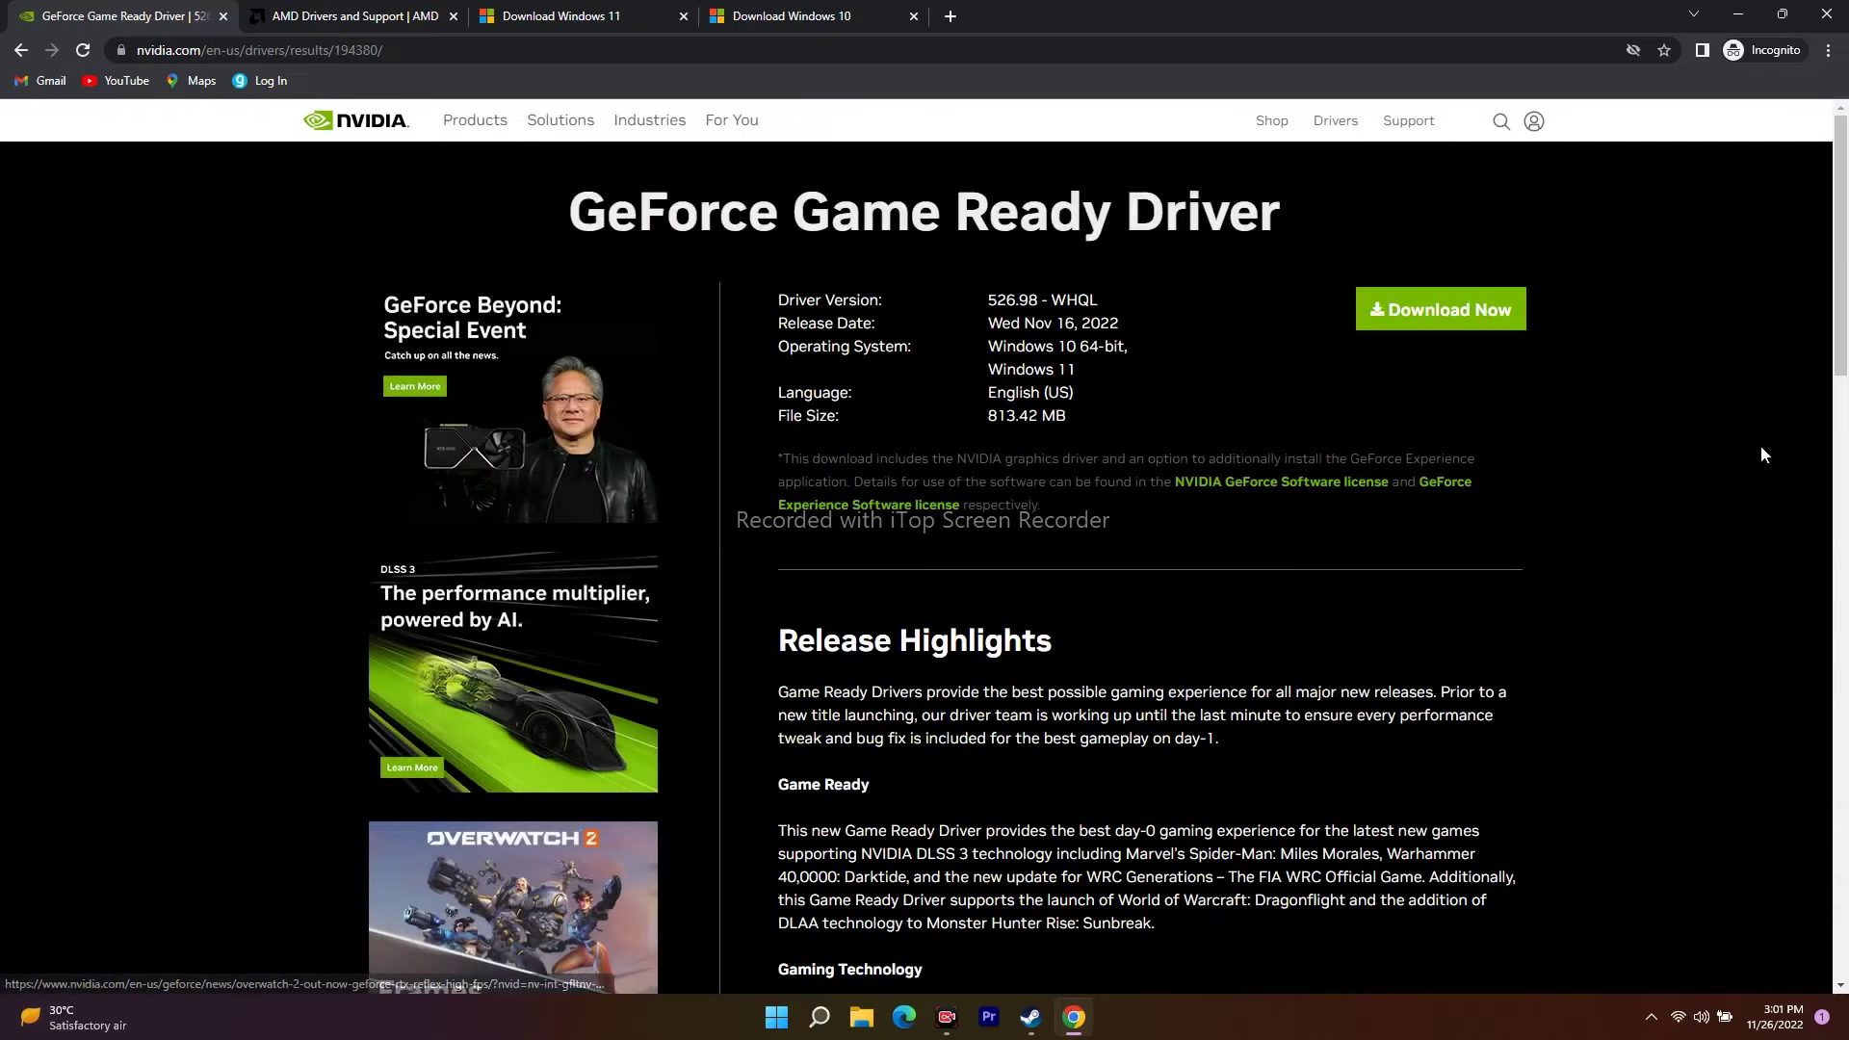
left_click(1419, 312)
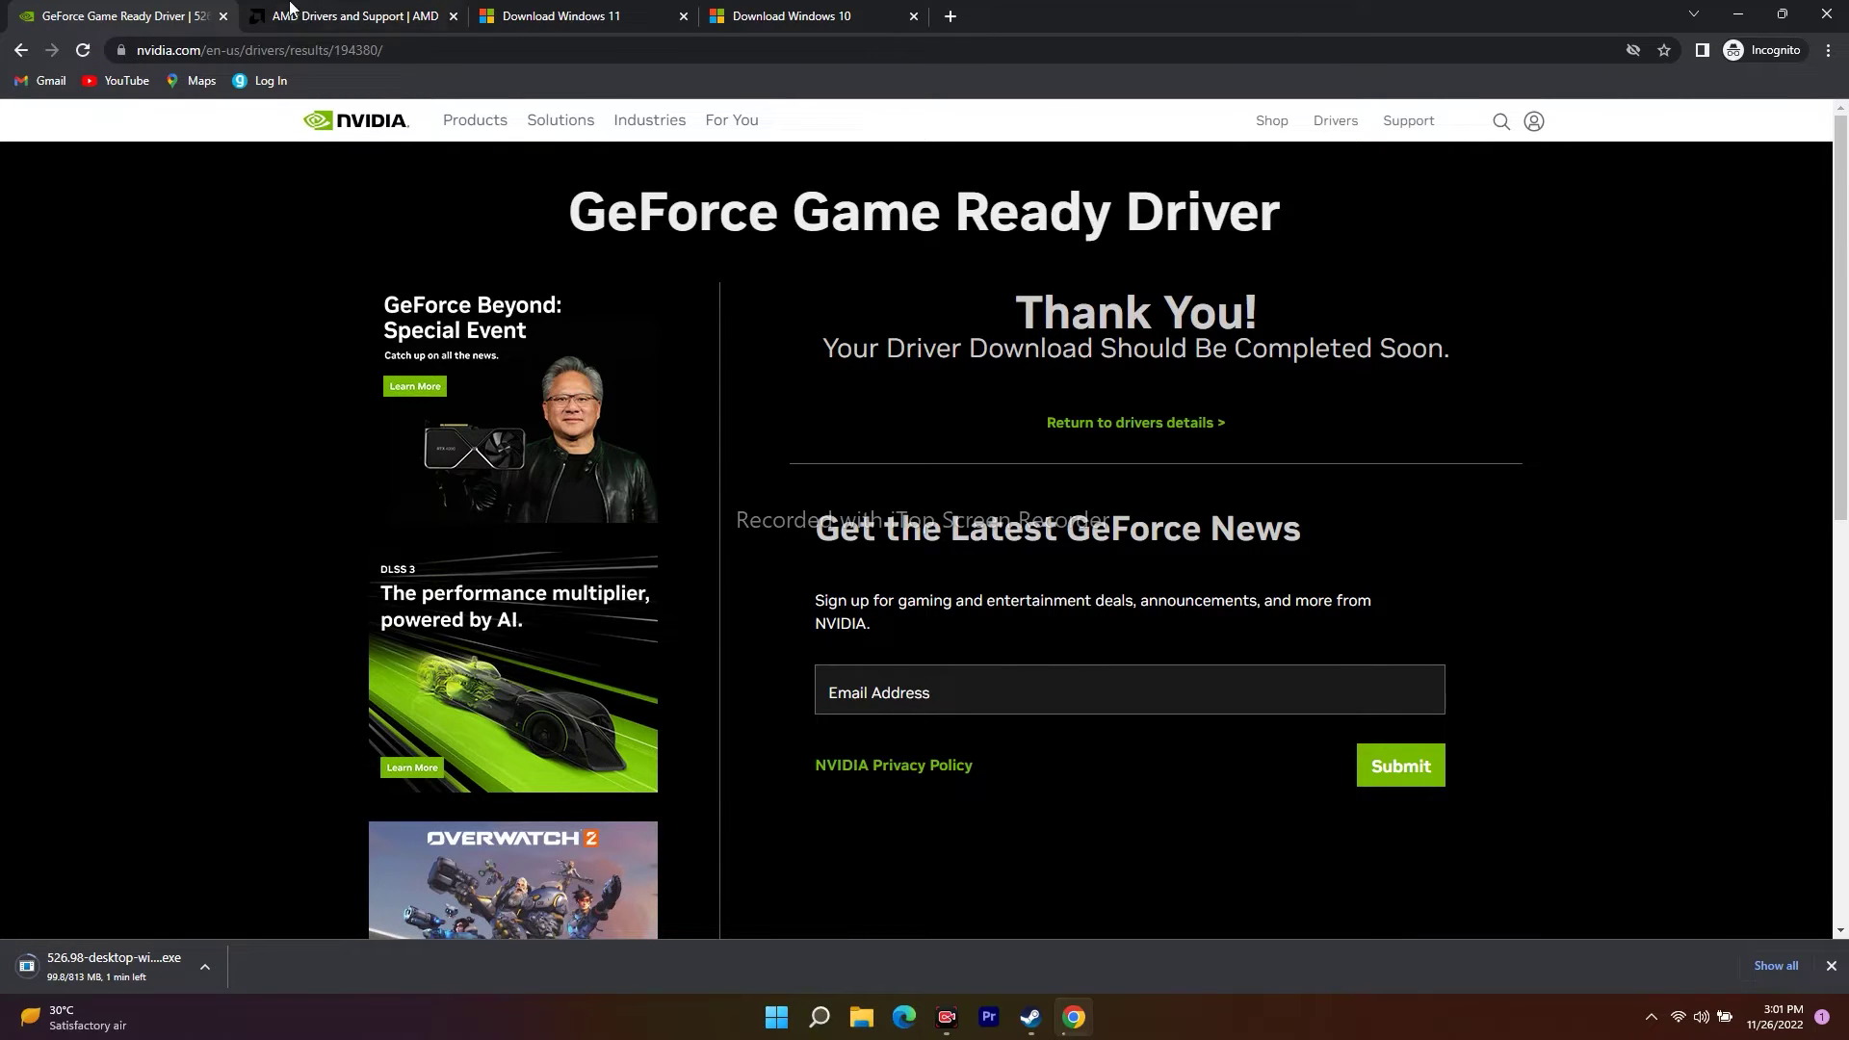
Request AMD drivers for the Radeon RX 6700S, choosing Graphics and the RX 6000S Series on the AMD support page
left_click(290, 9)
scroll(1529, 597, "down", 5)
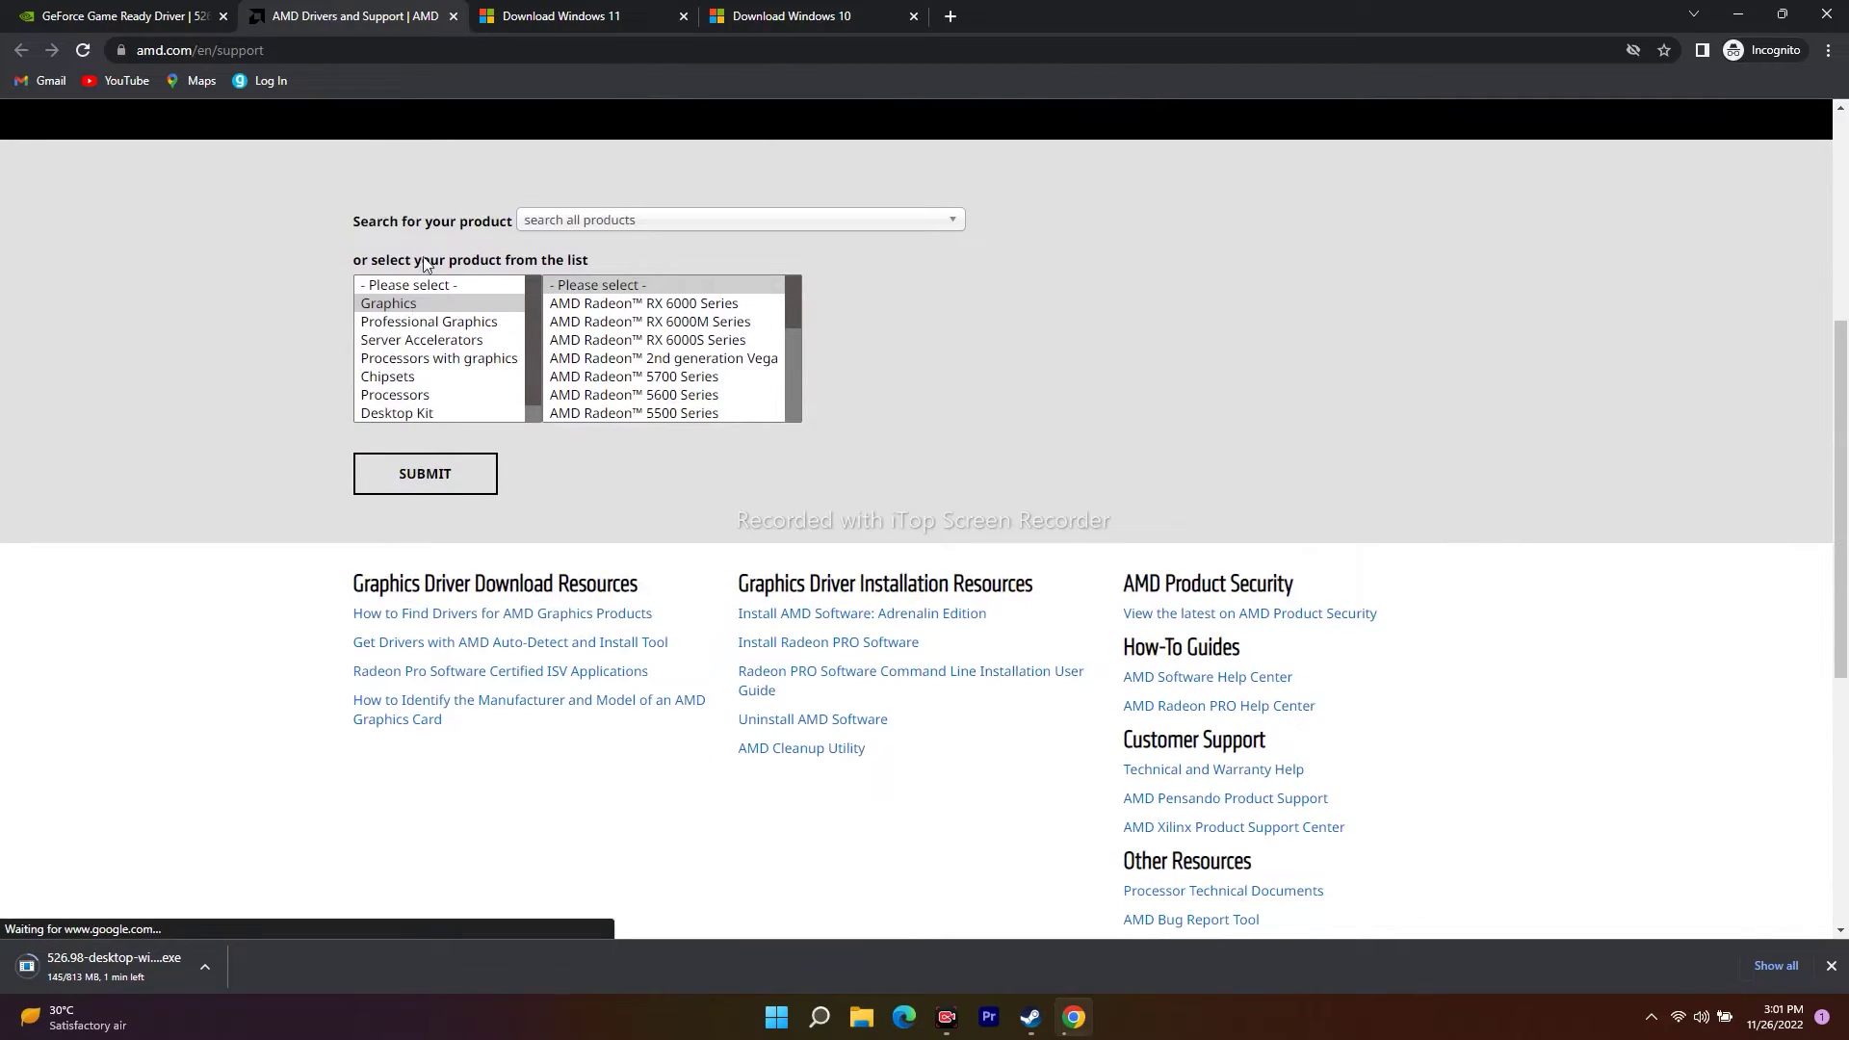
left_click(393, 305)
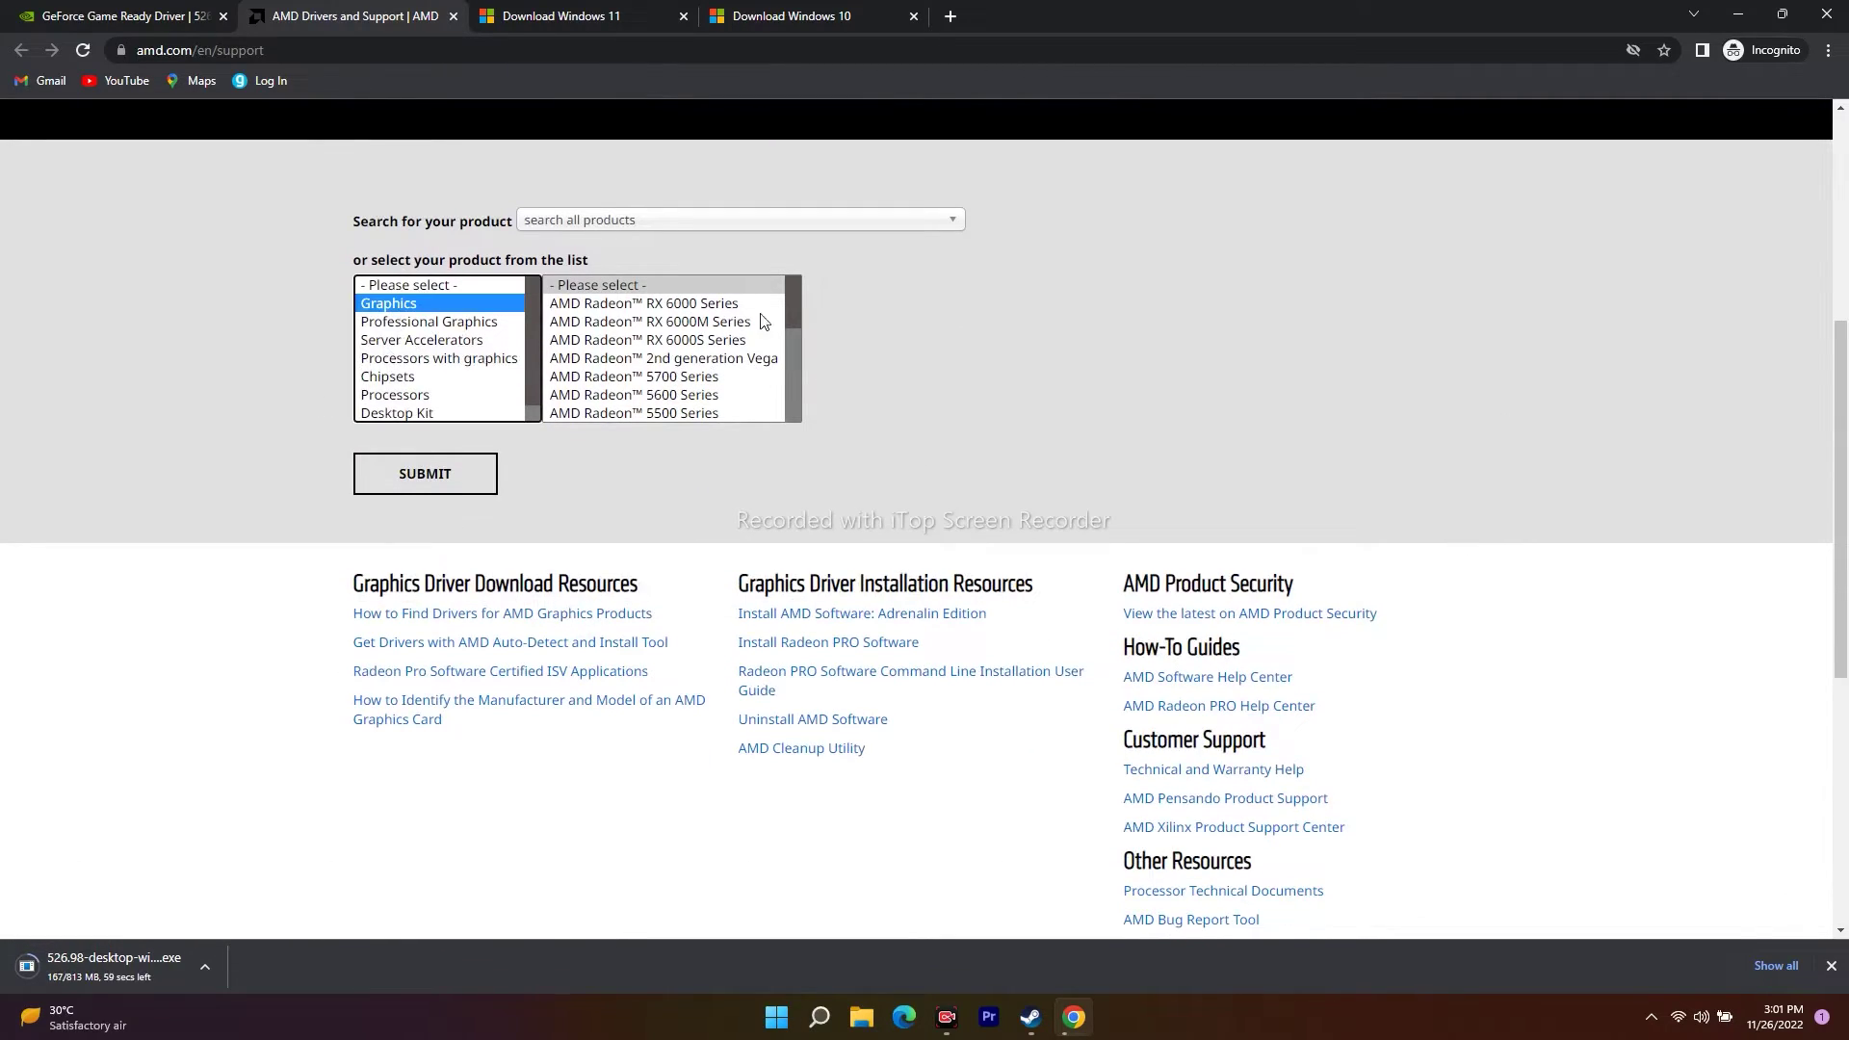
left_click(641, 339)
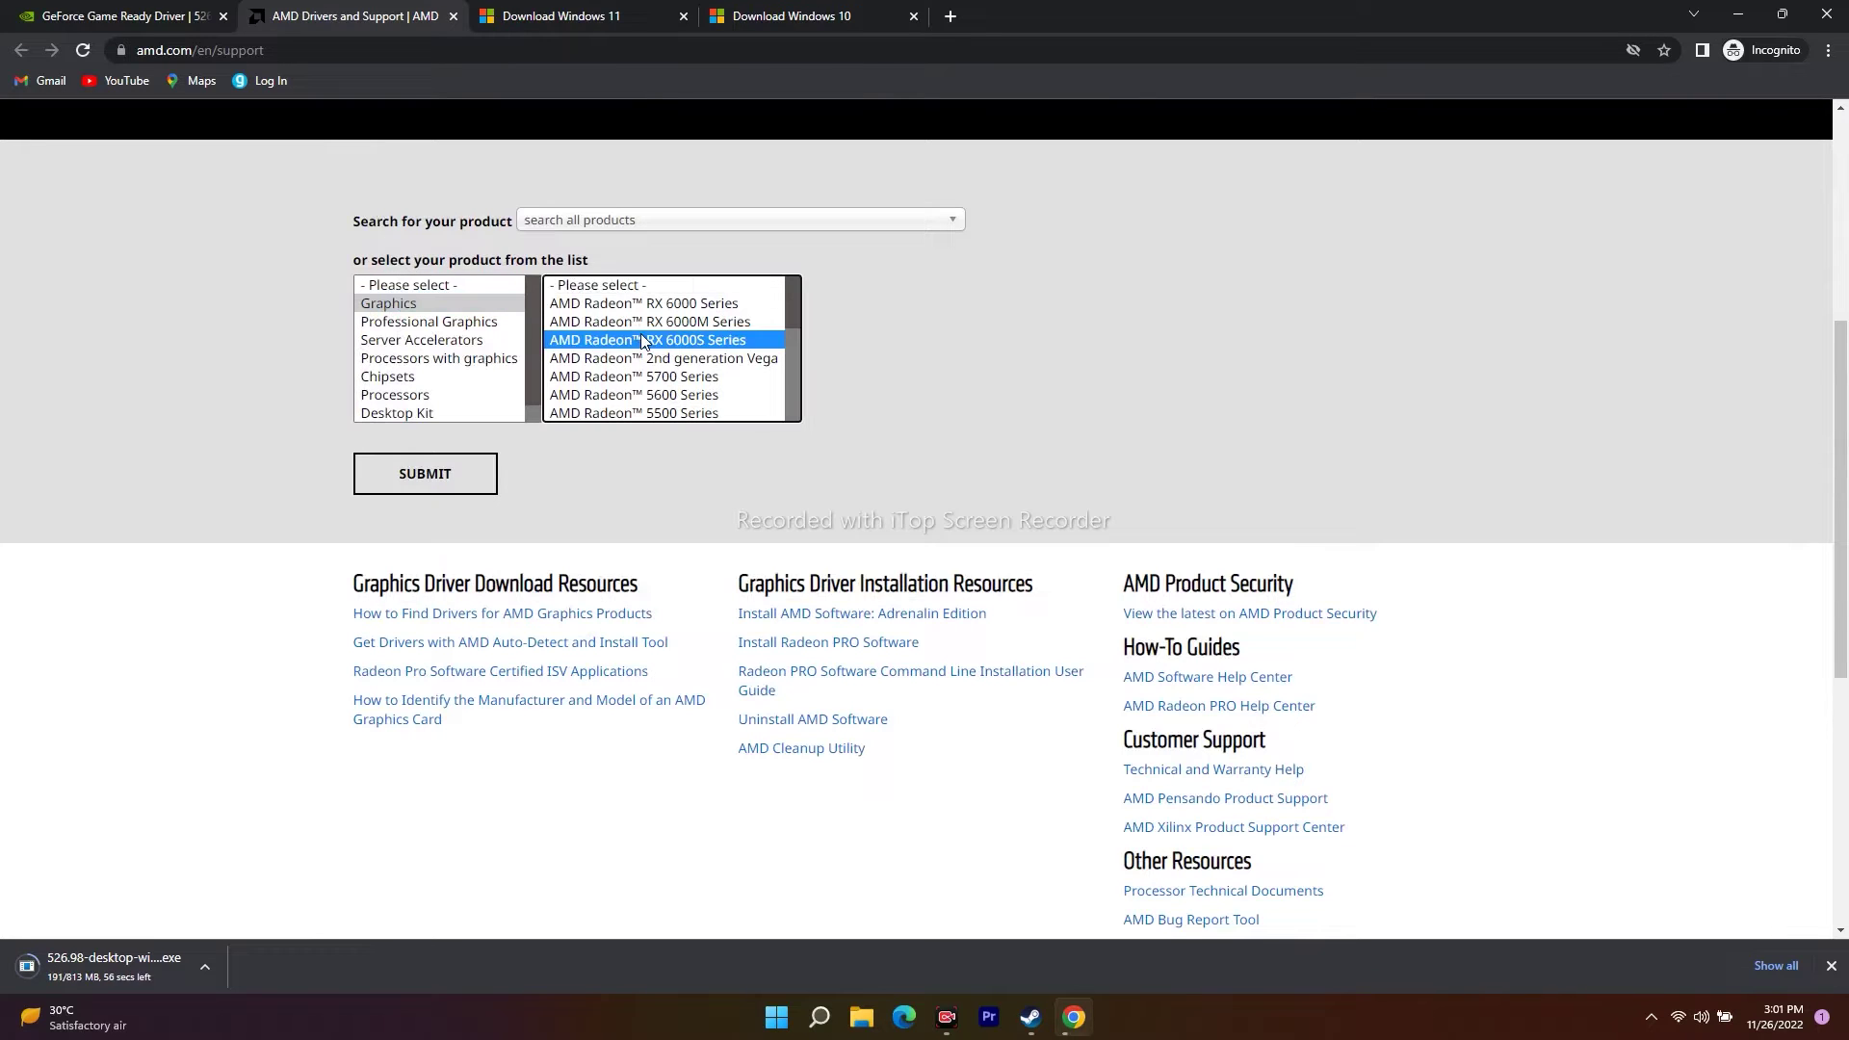
left_click(894, 305)
left_click(1112, 322)
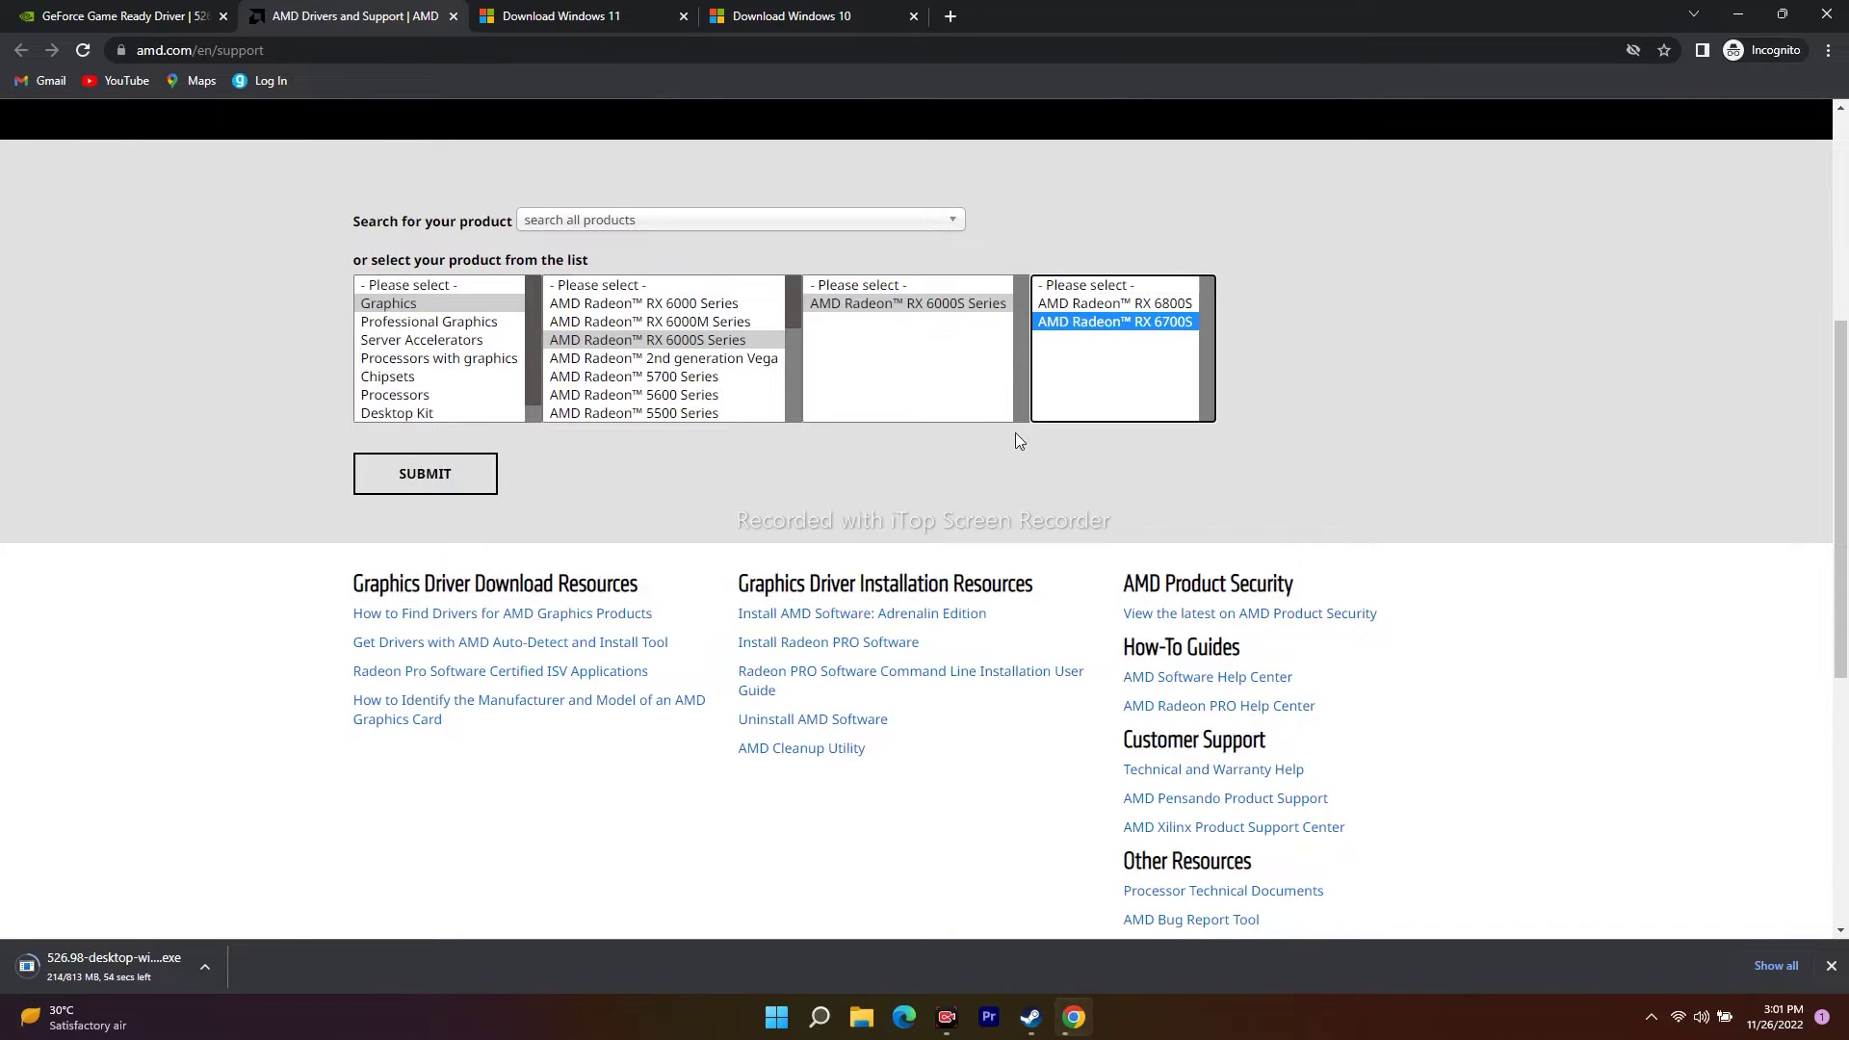
left_click(431, 472)
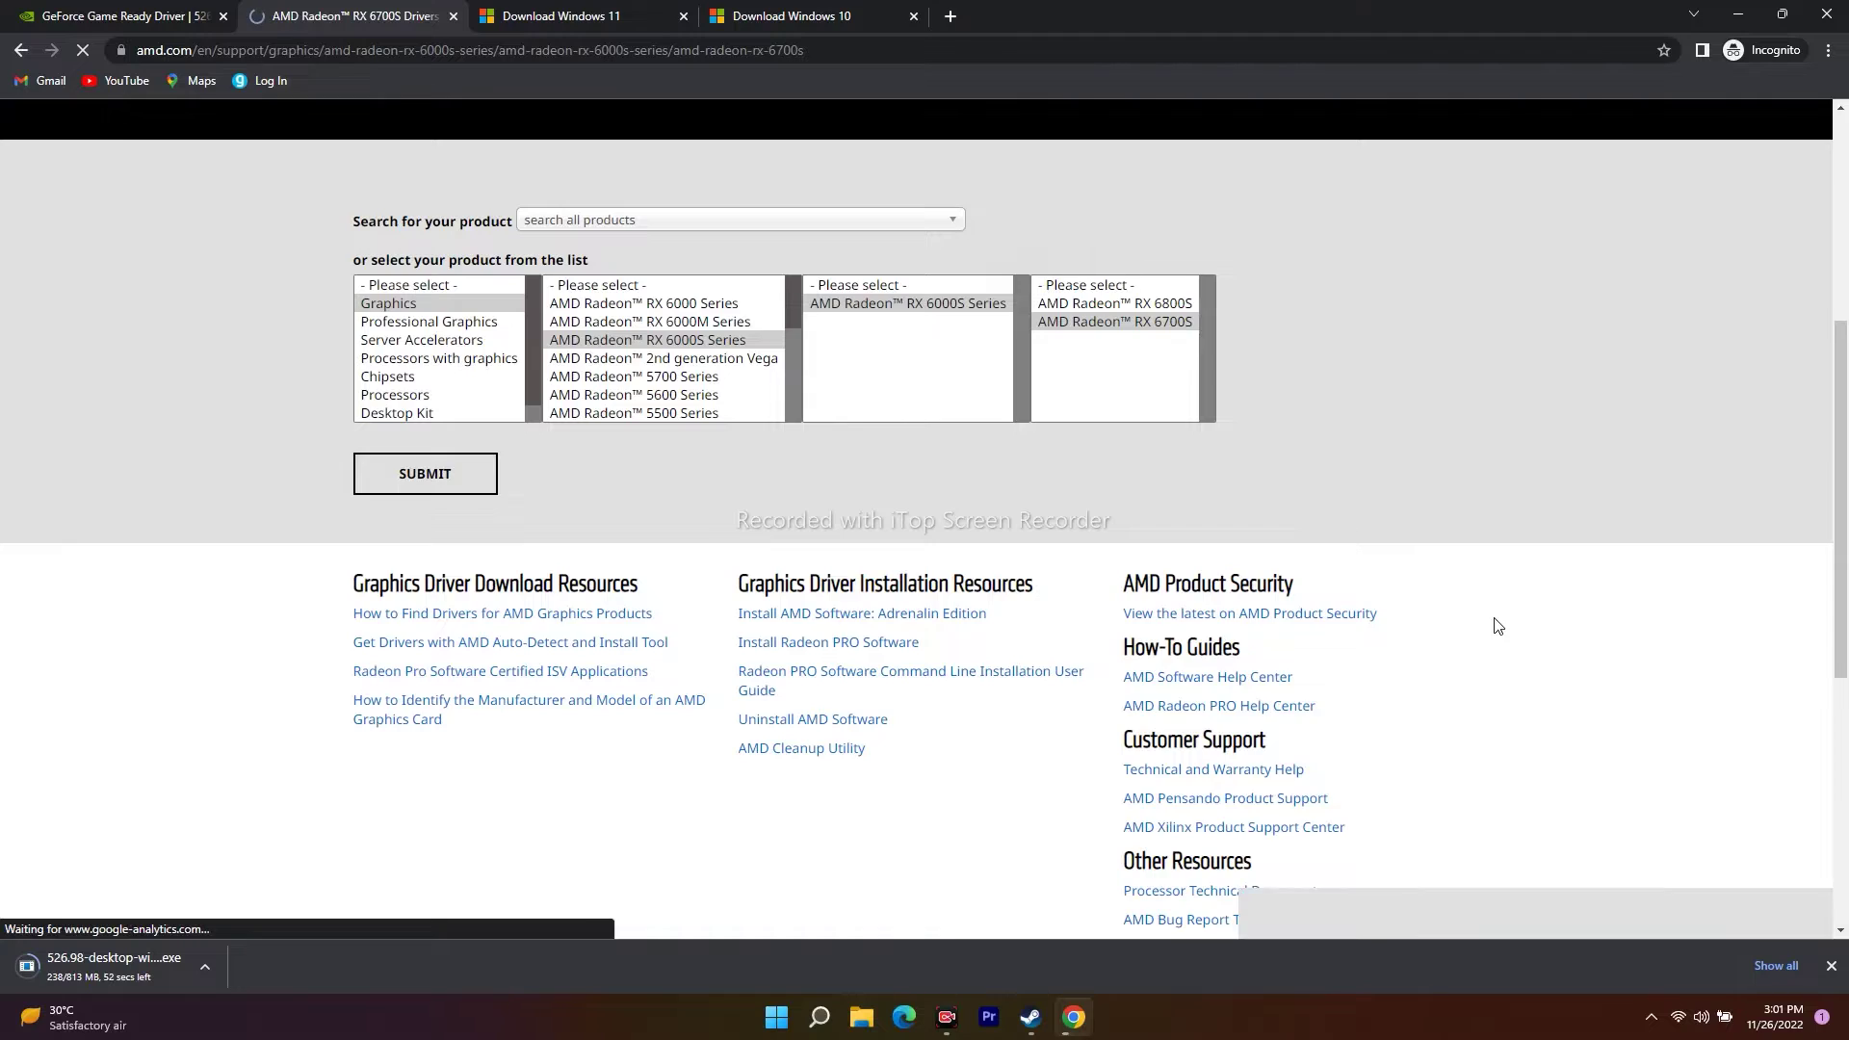
Examine the AMD Software: Adrenalin Edition downloads for Windows 11 64-bit and return to the product selection page
scroll(1285, 472, "down", 1)
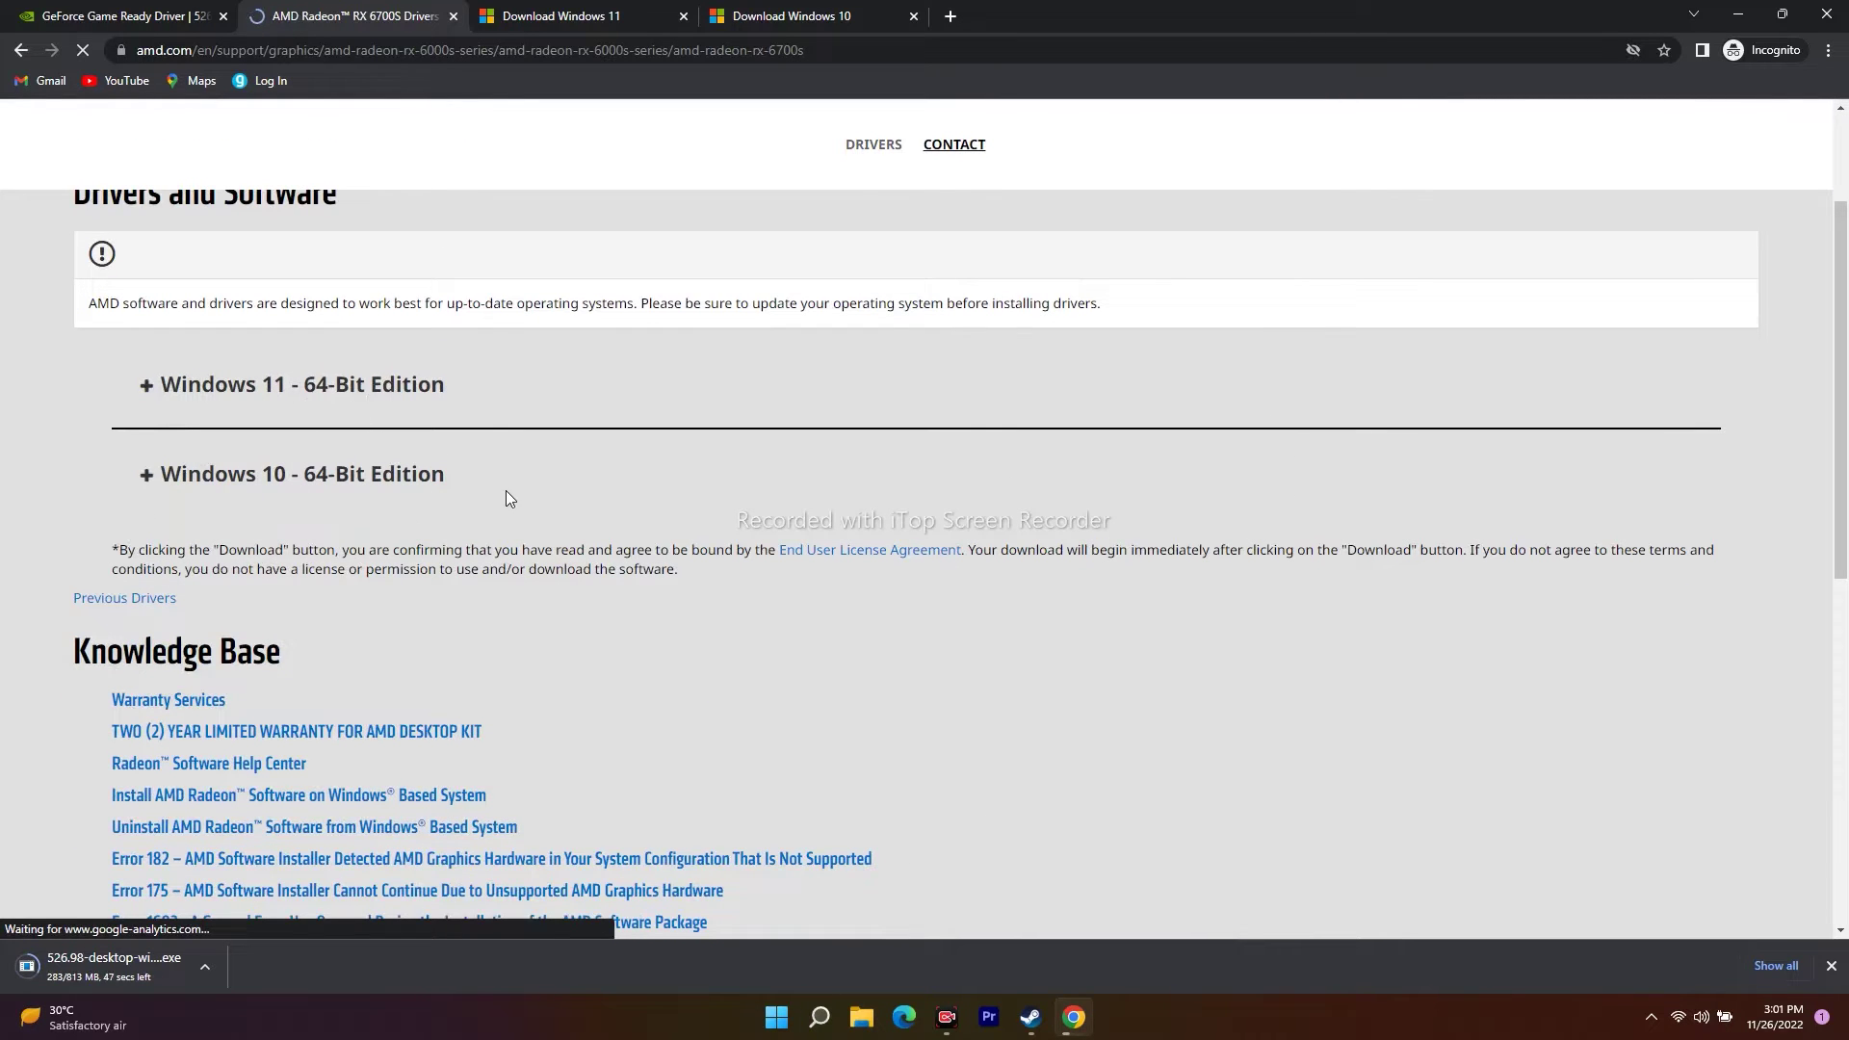
left_click(147, 385)
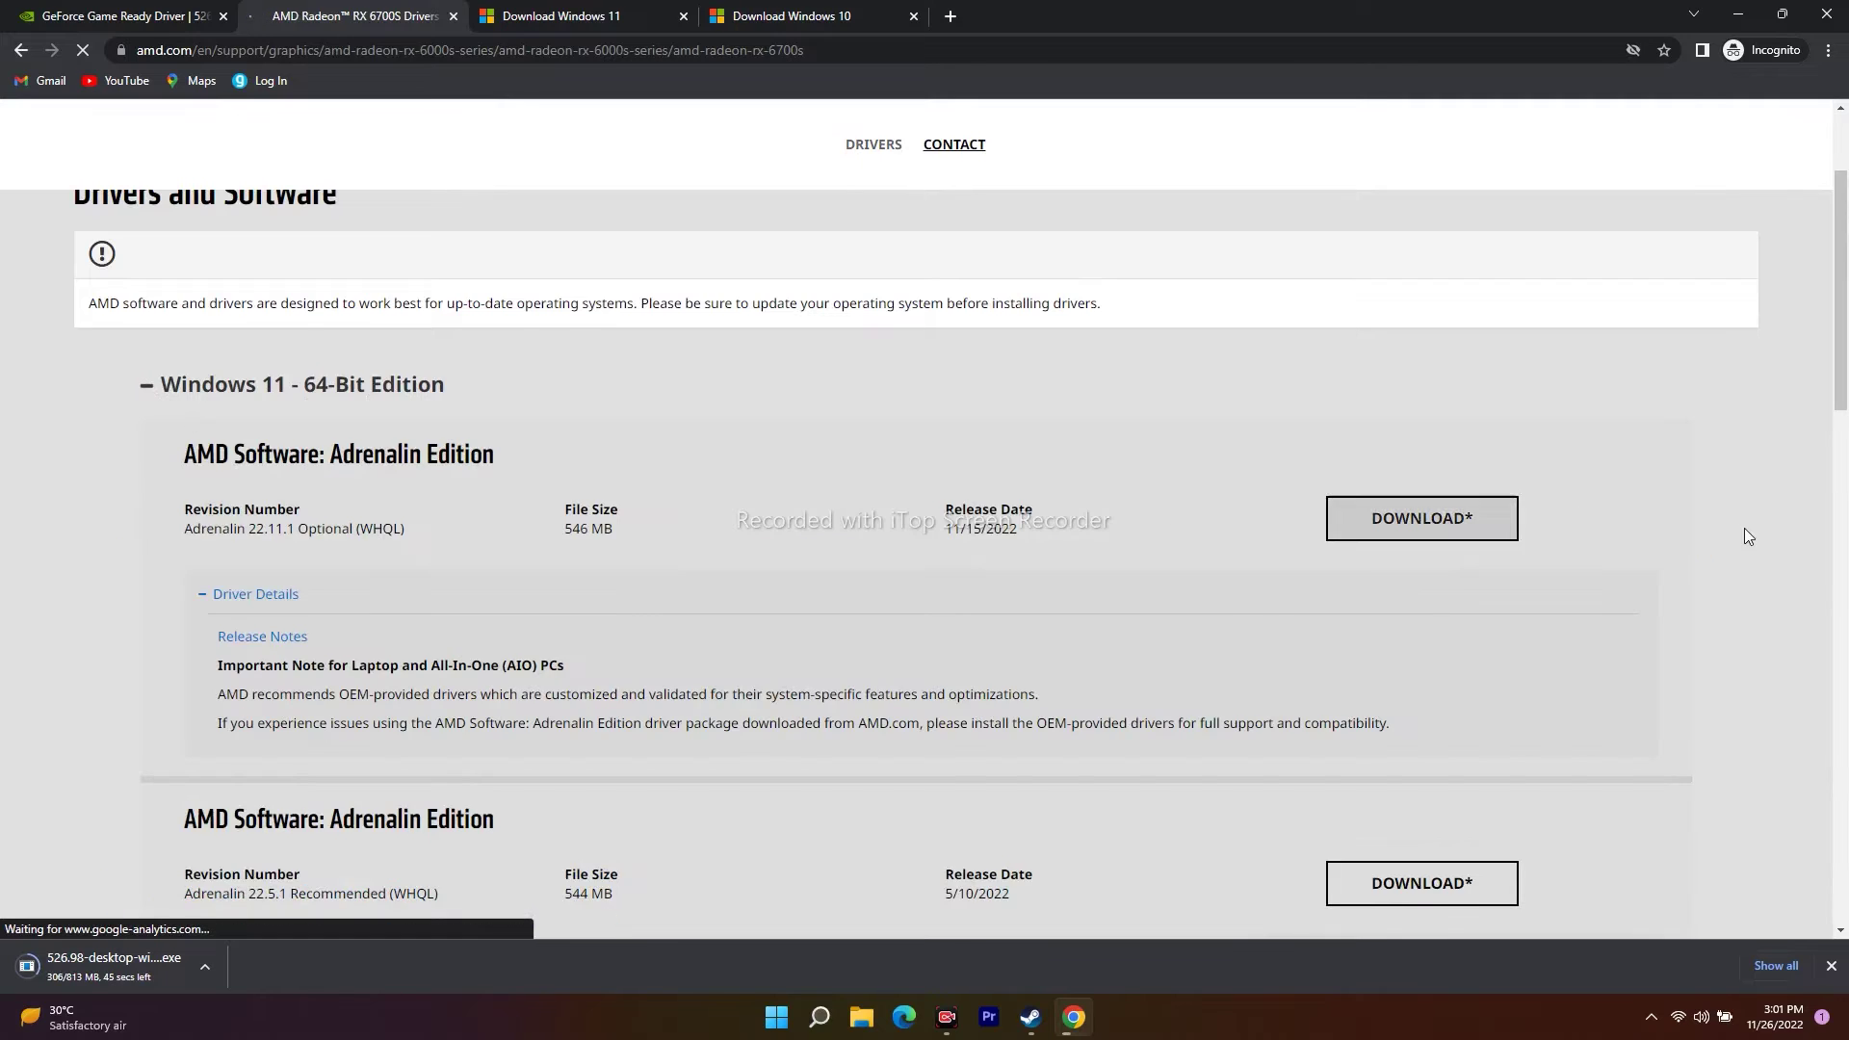
scroll(1715, 530, "down", 1)
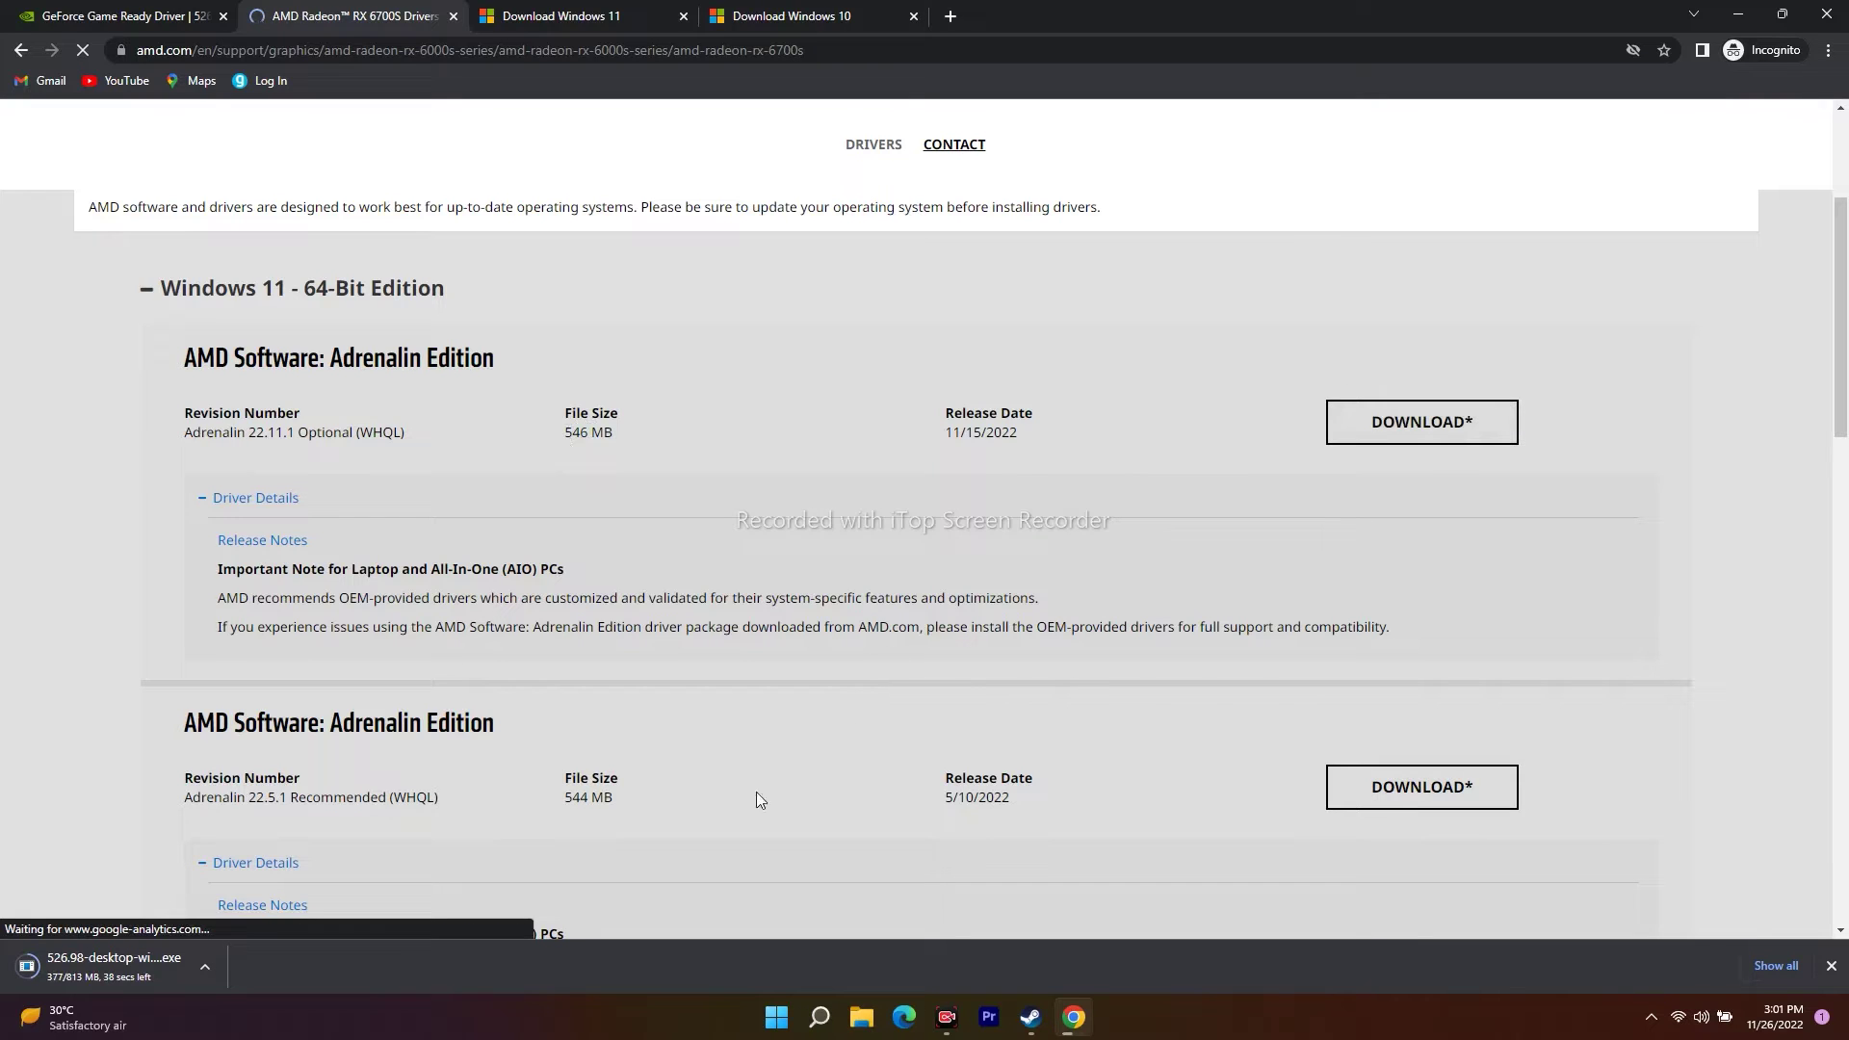
left_click_drag(181, 360, 495, 361)
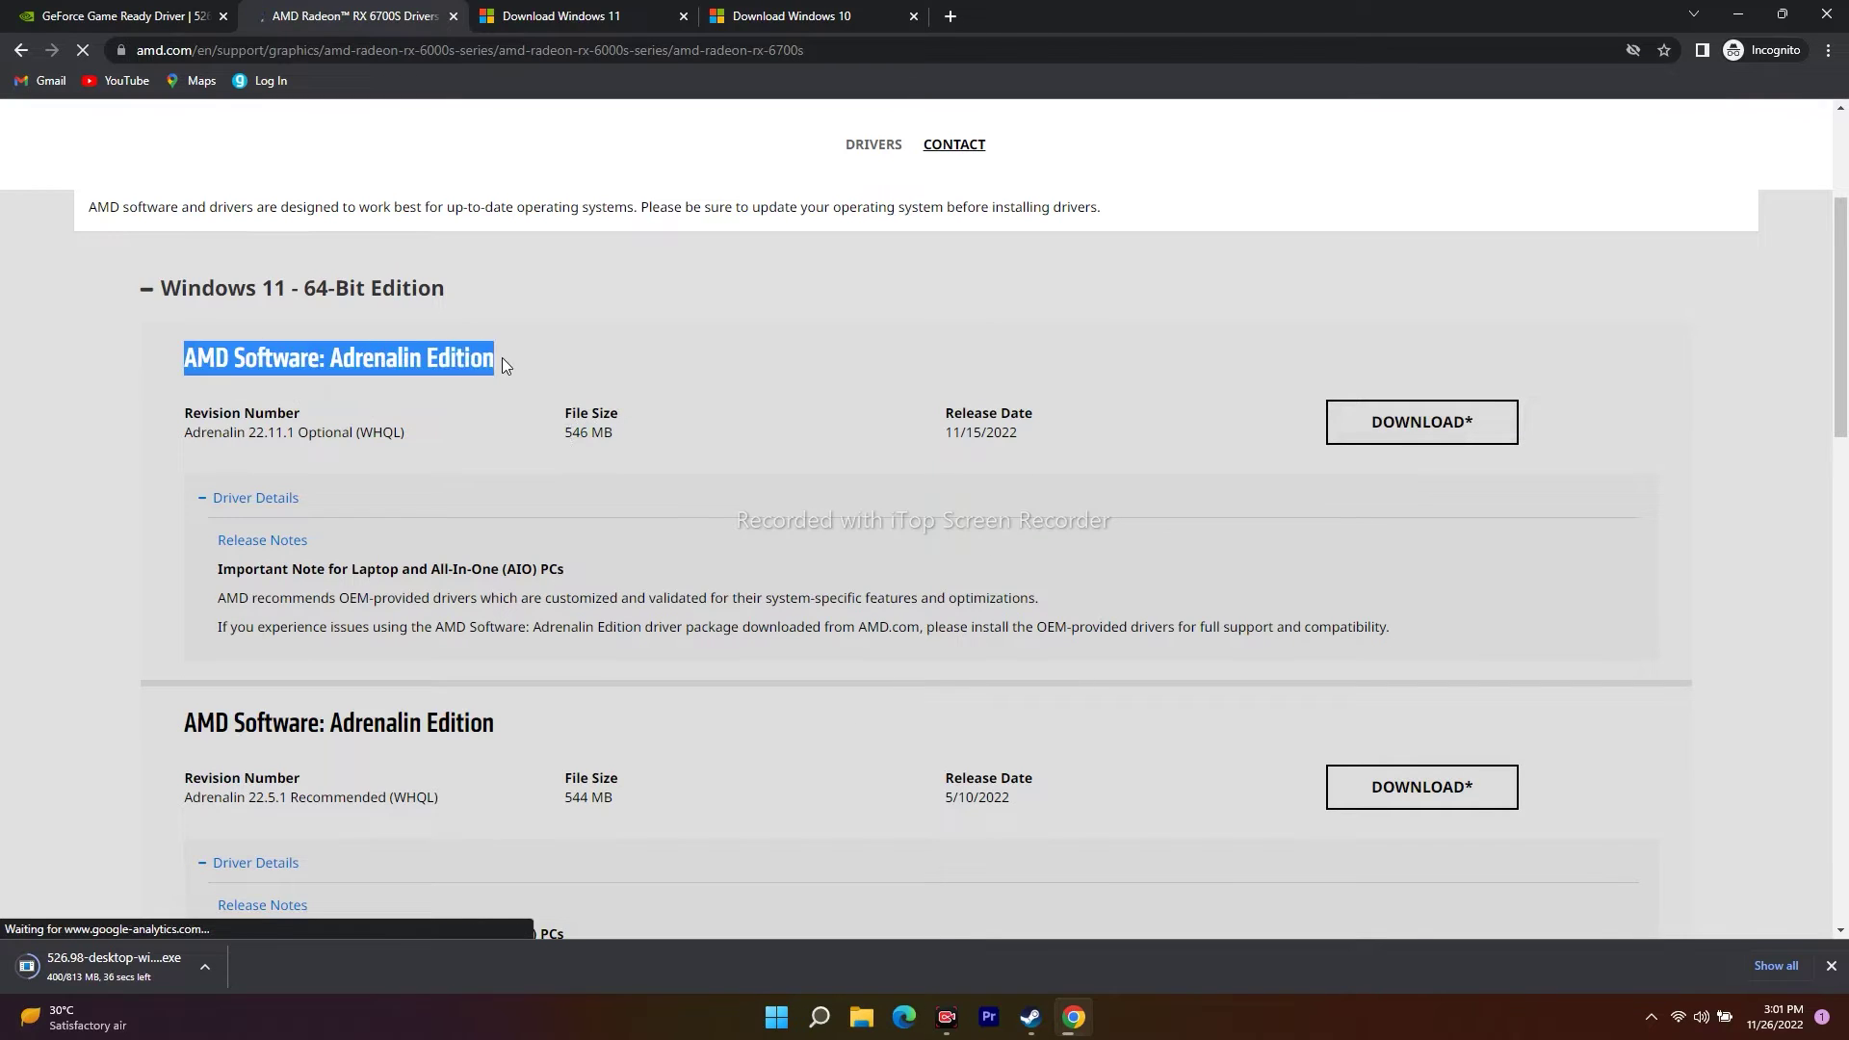
left_click(516, 362)
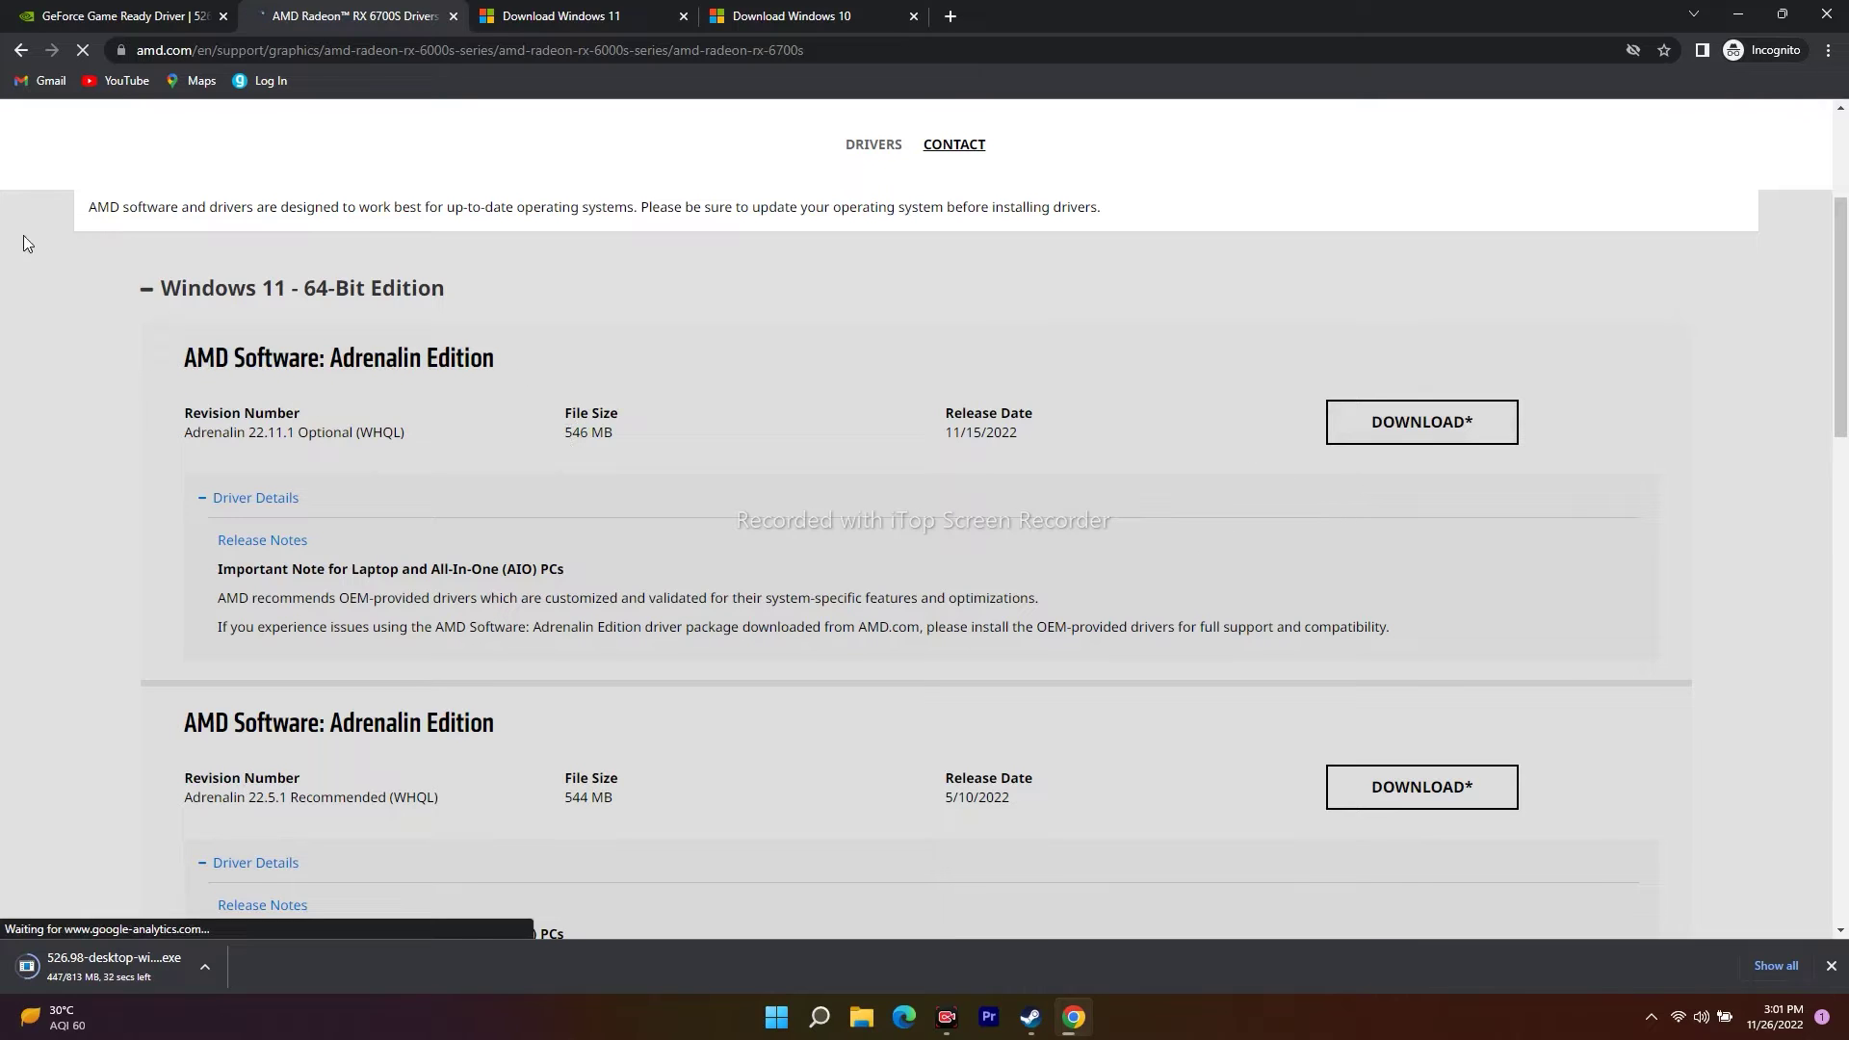
left_click(20, 51)
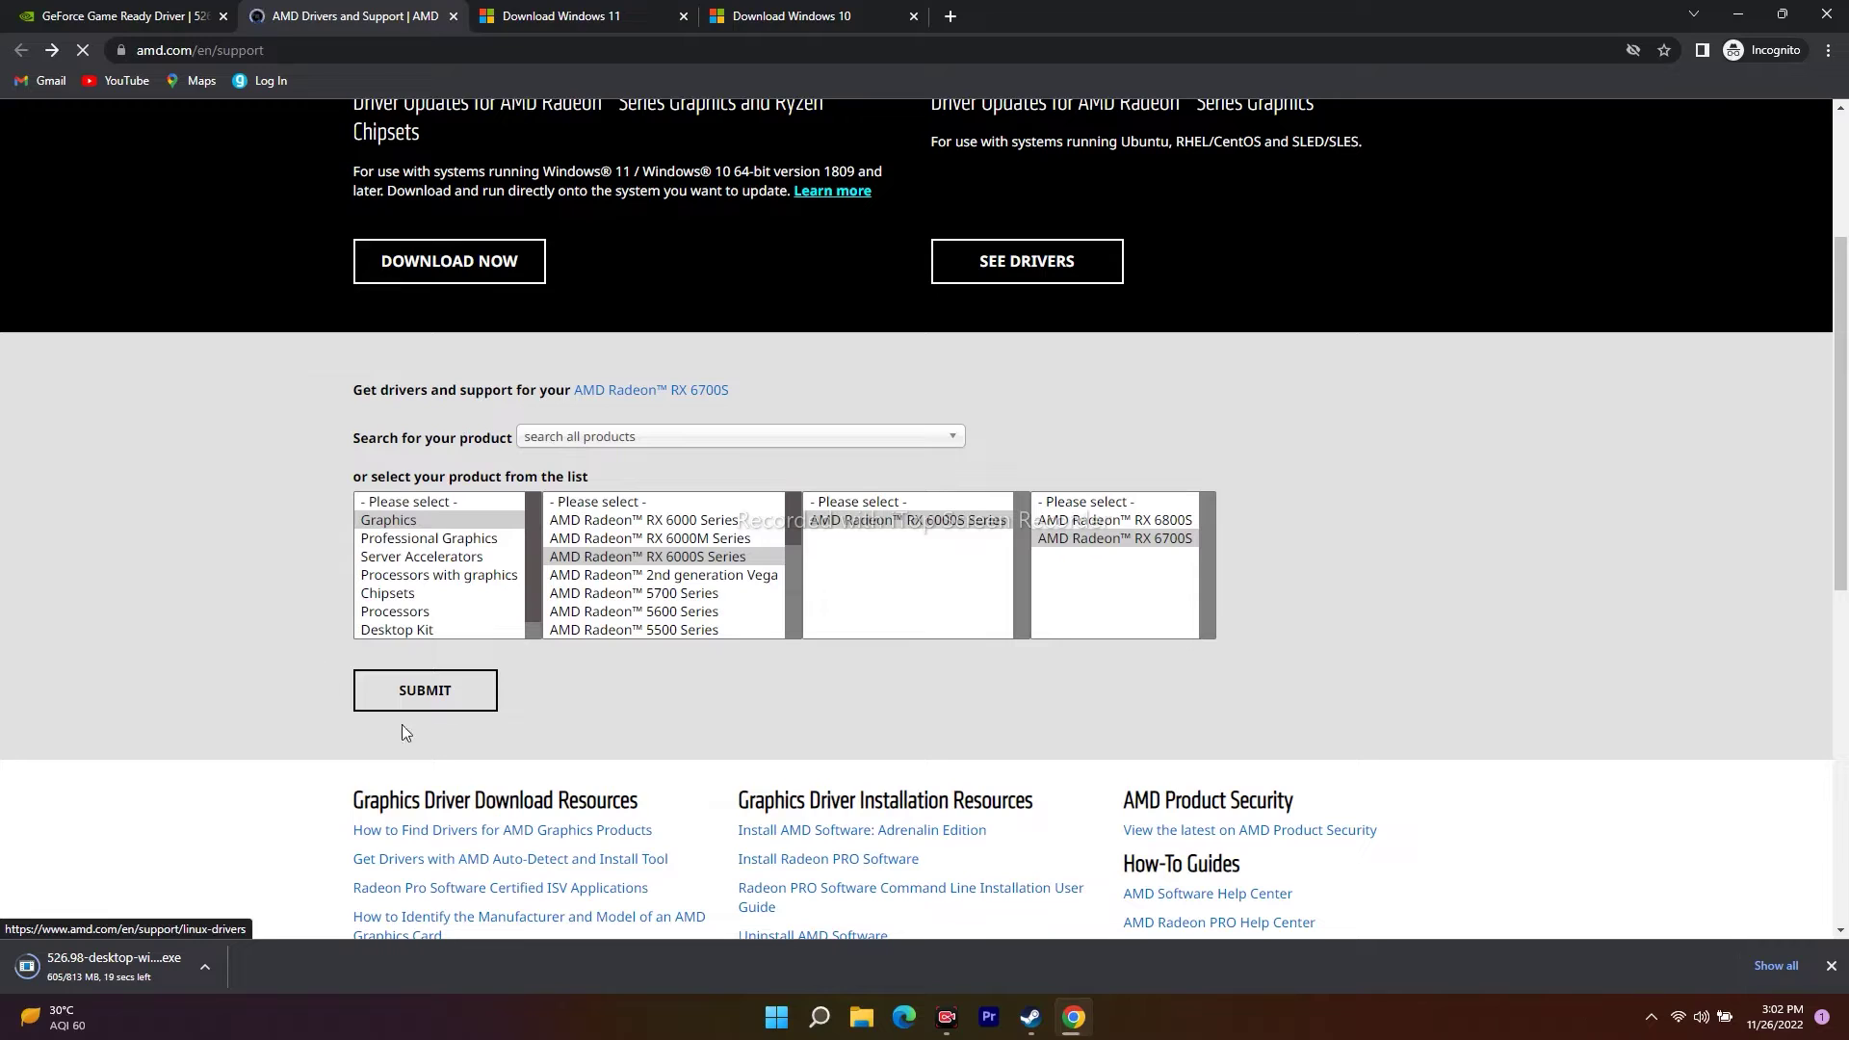
Minimize the browser, open Device Manager and expand the display adapters
left_click(1739, 14)
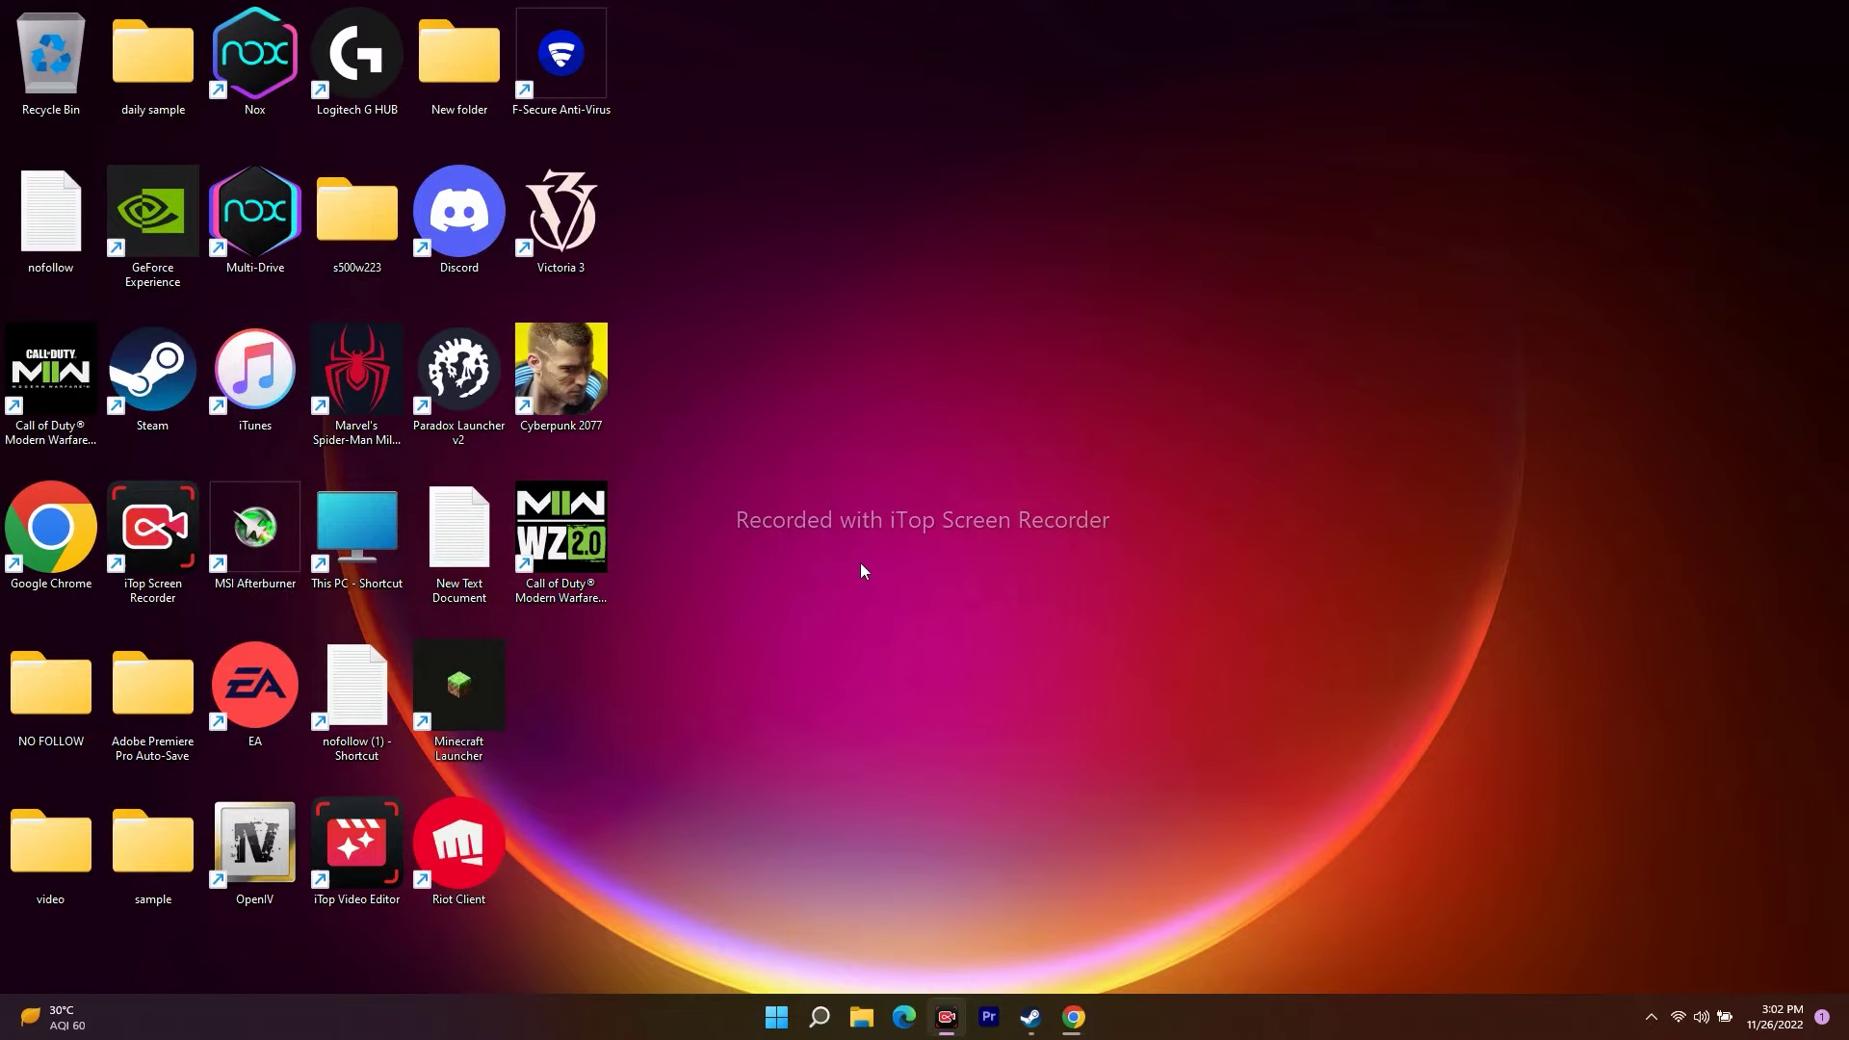
right_click(779, 1019)
left_click(1009, 840)
right_click(779, 1019)
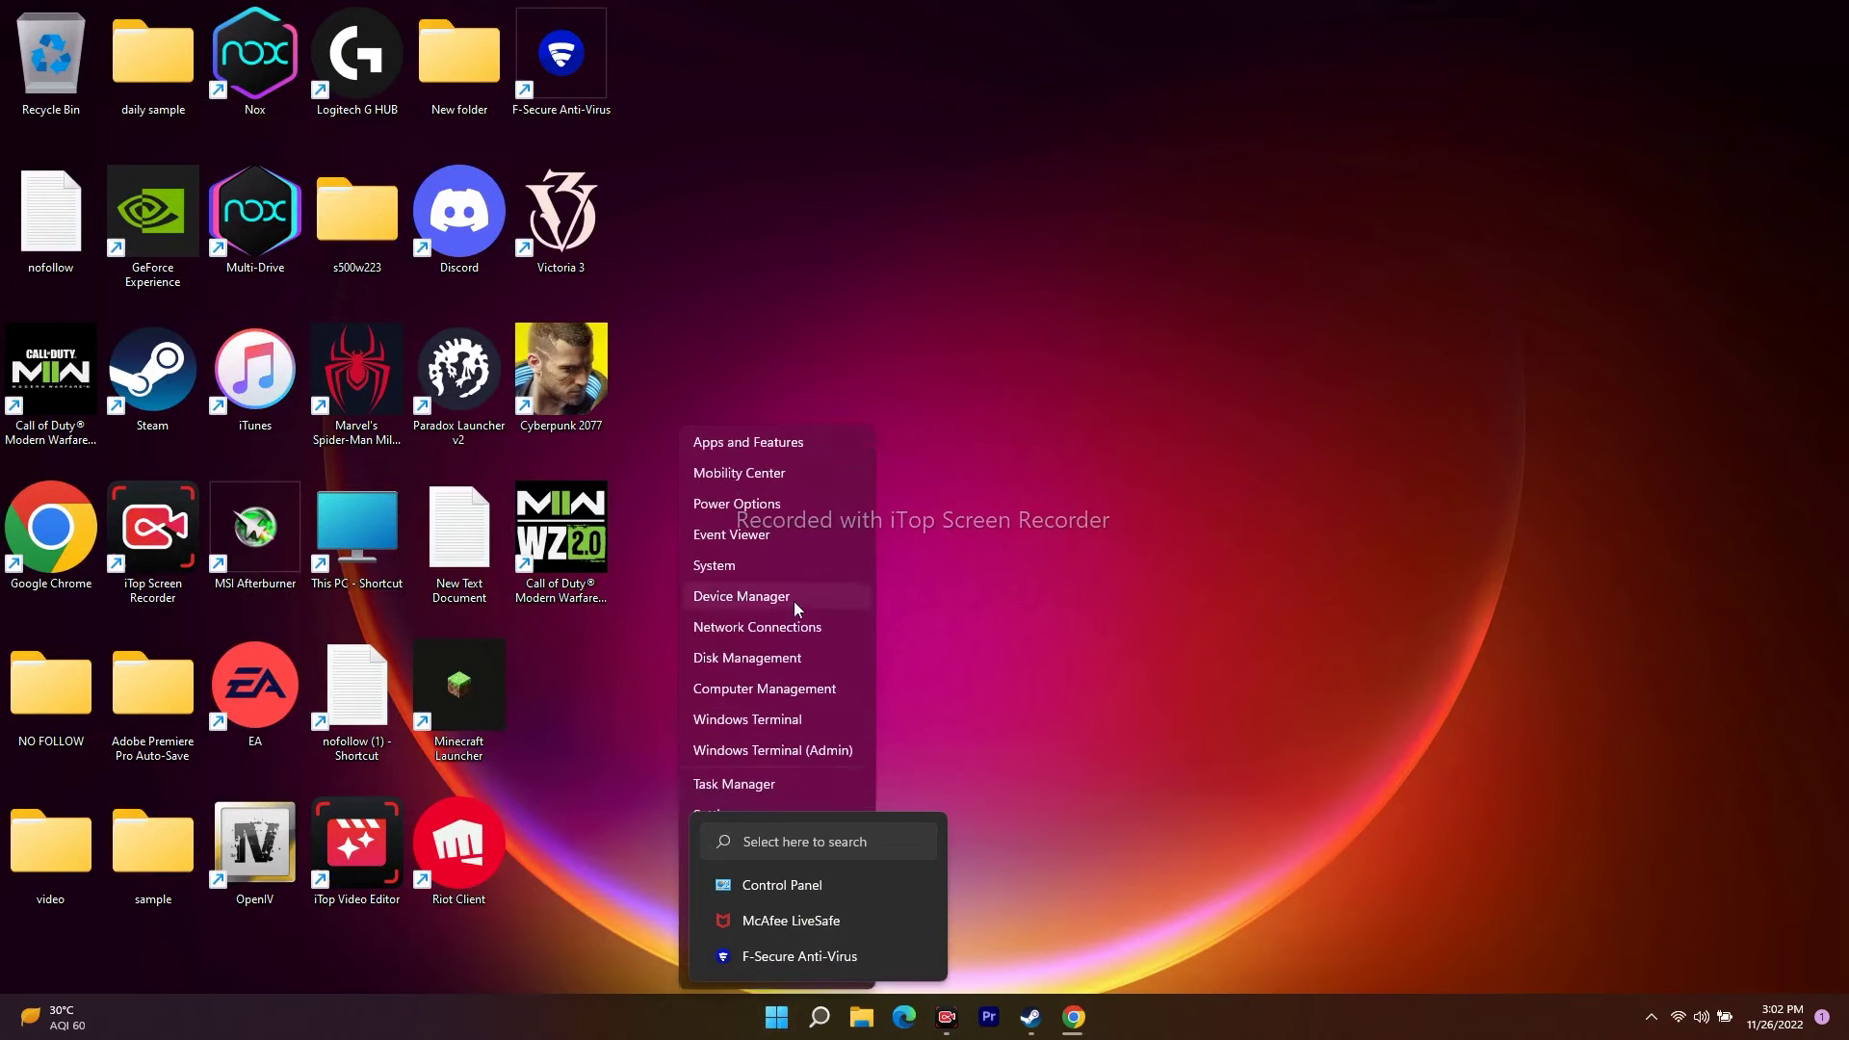
left_click(794, 599)
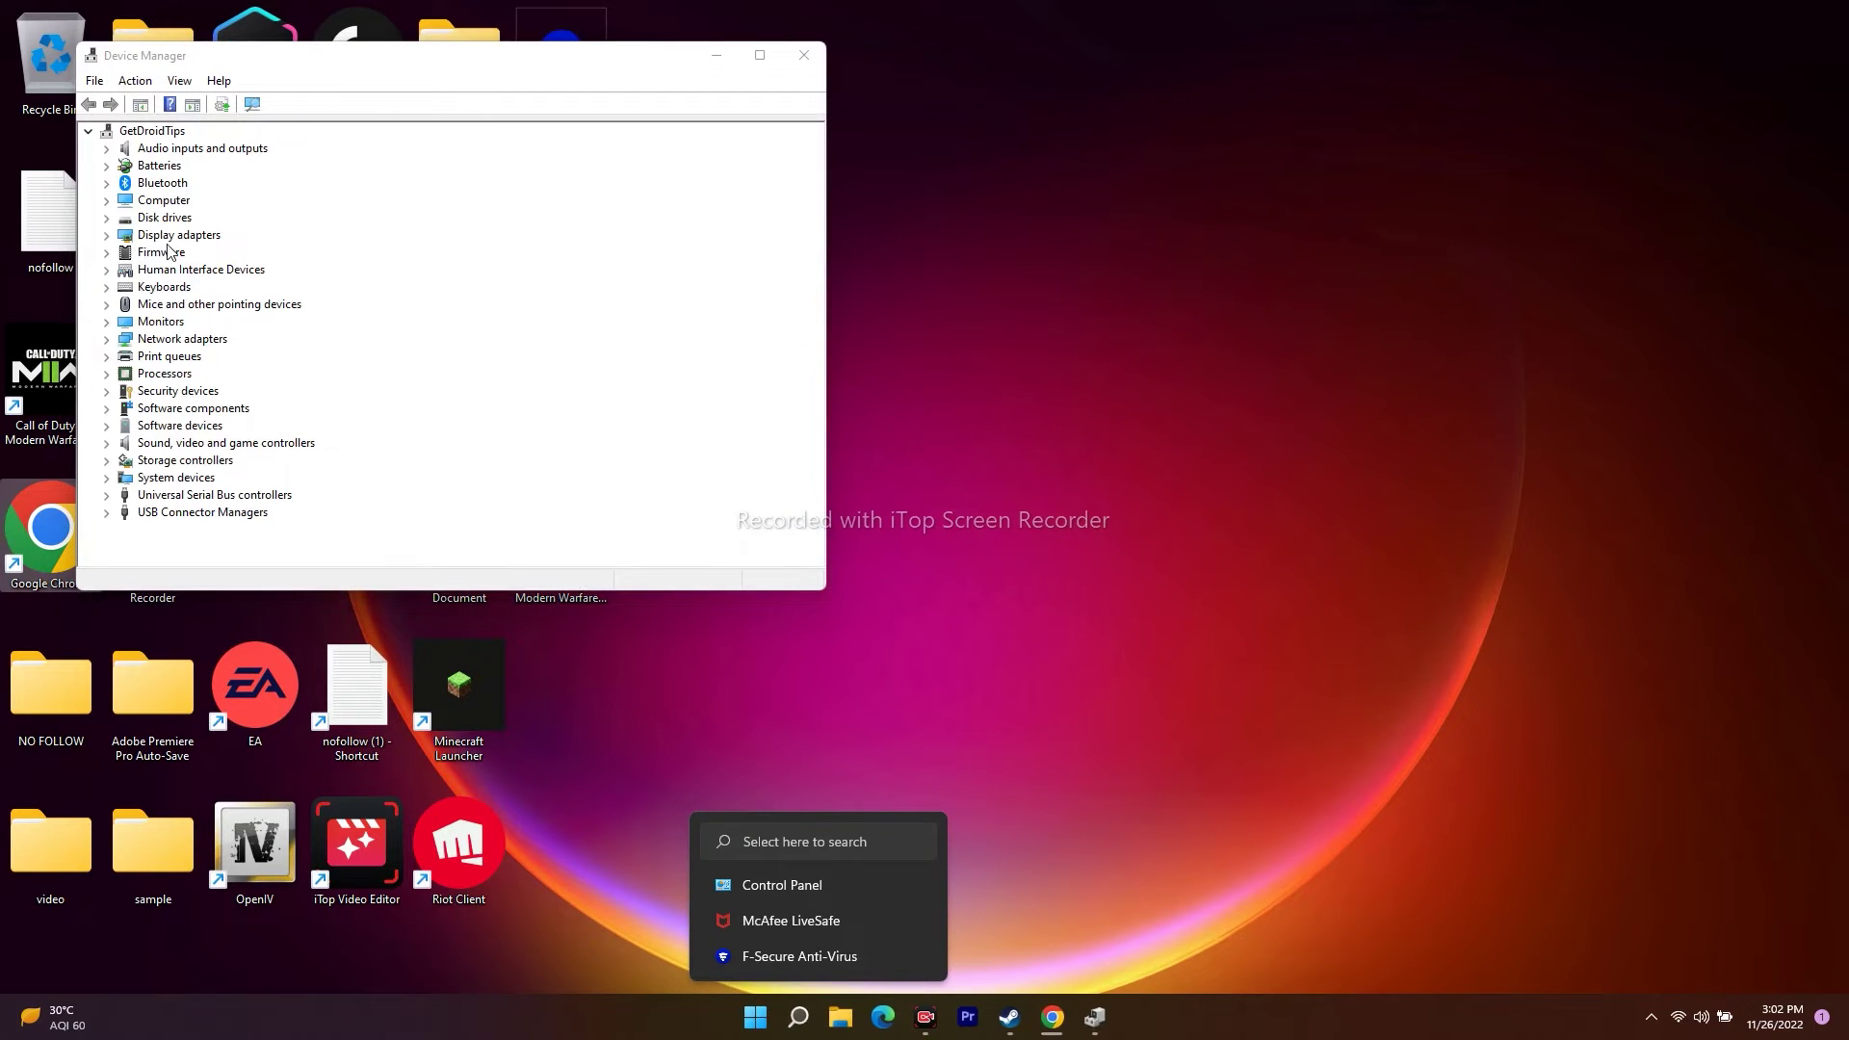
left_click(106, 235)
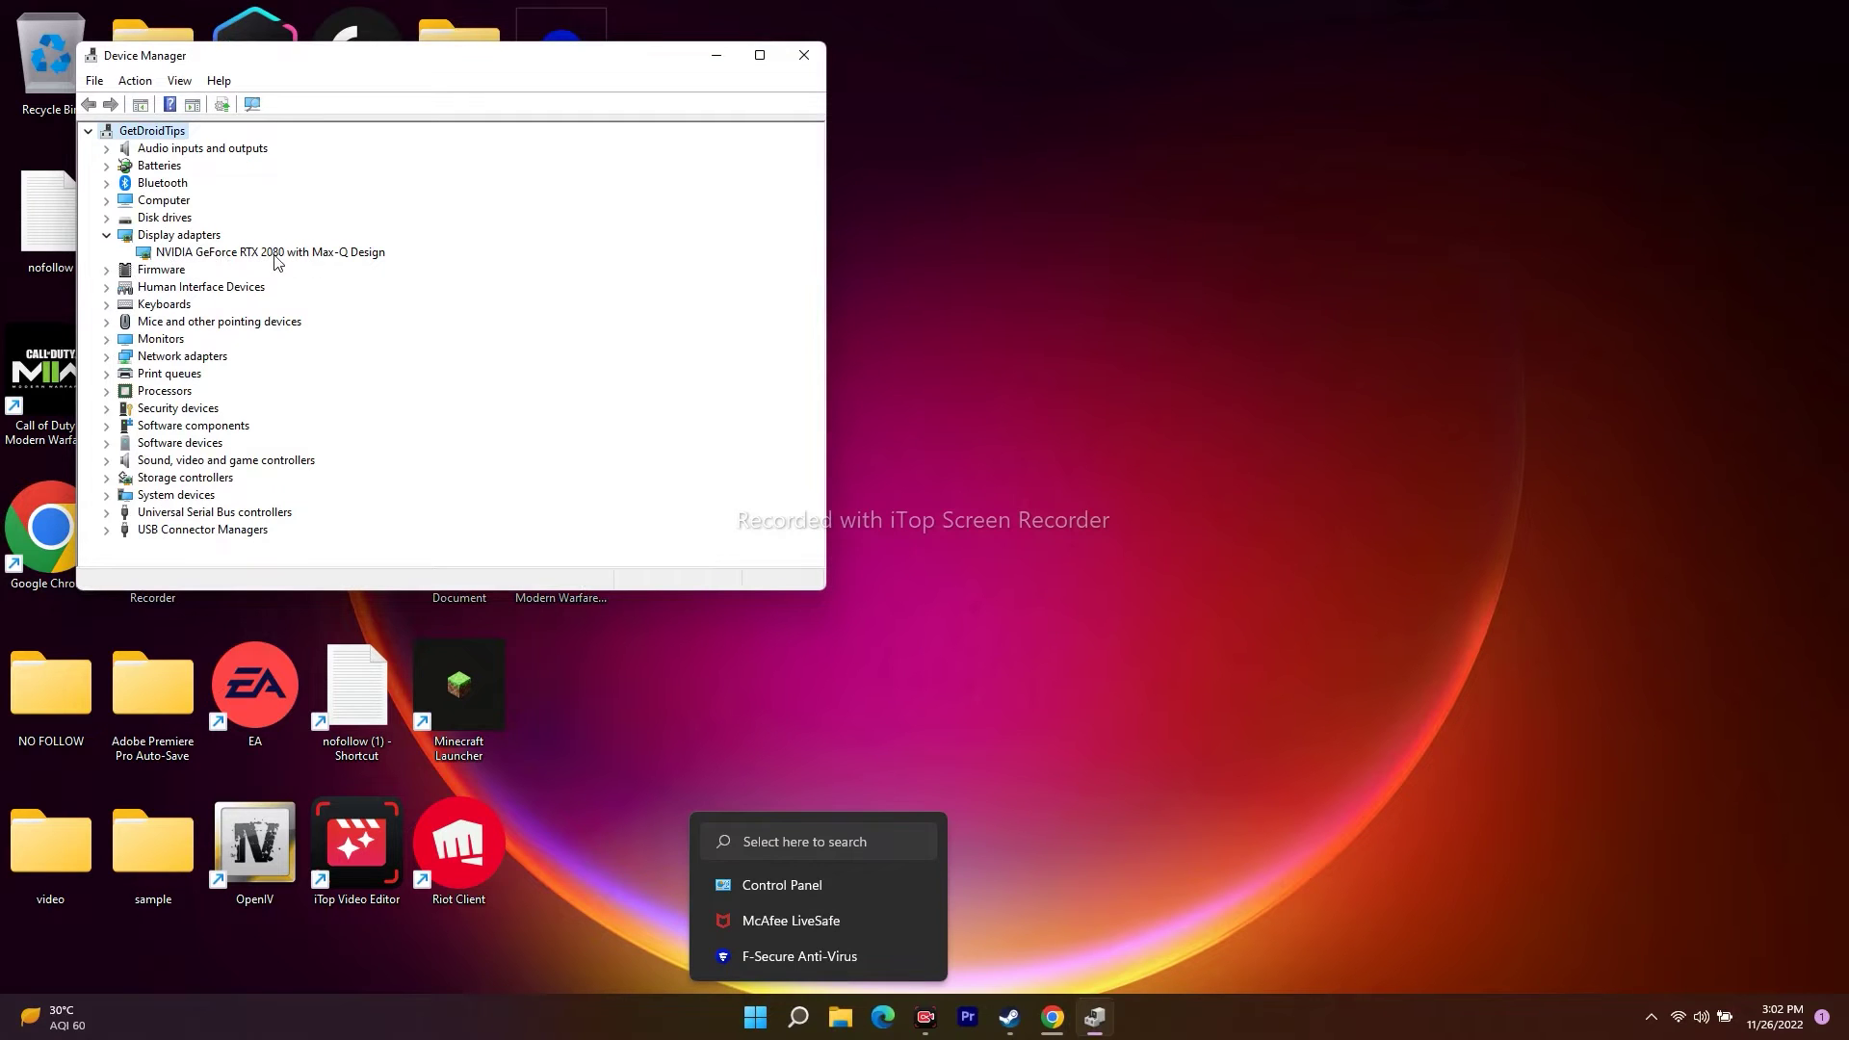
Examine the driver properties of the NVIDIA display adapter, including the roll back option, and close Device Manager without changes
right_click(347, 253)
left_click(404, 367)
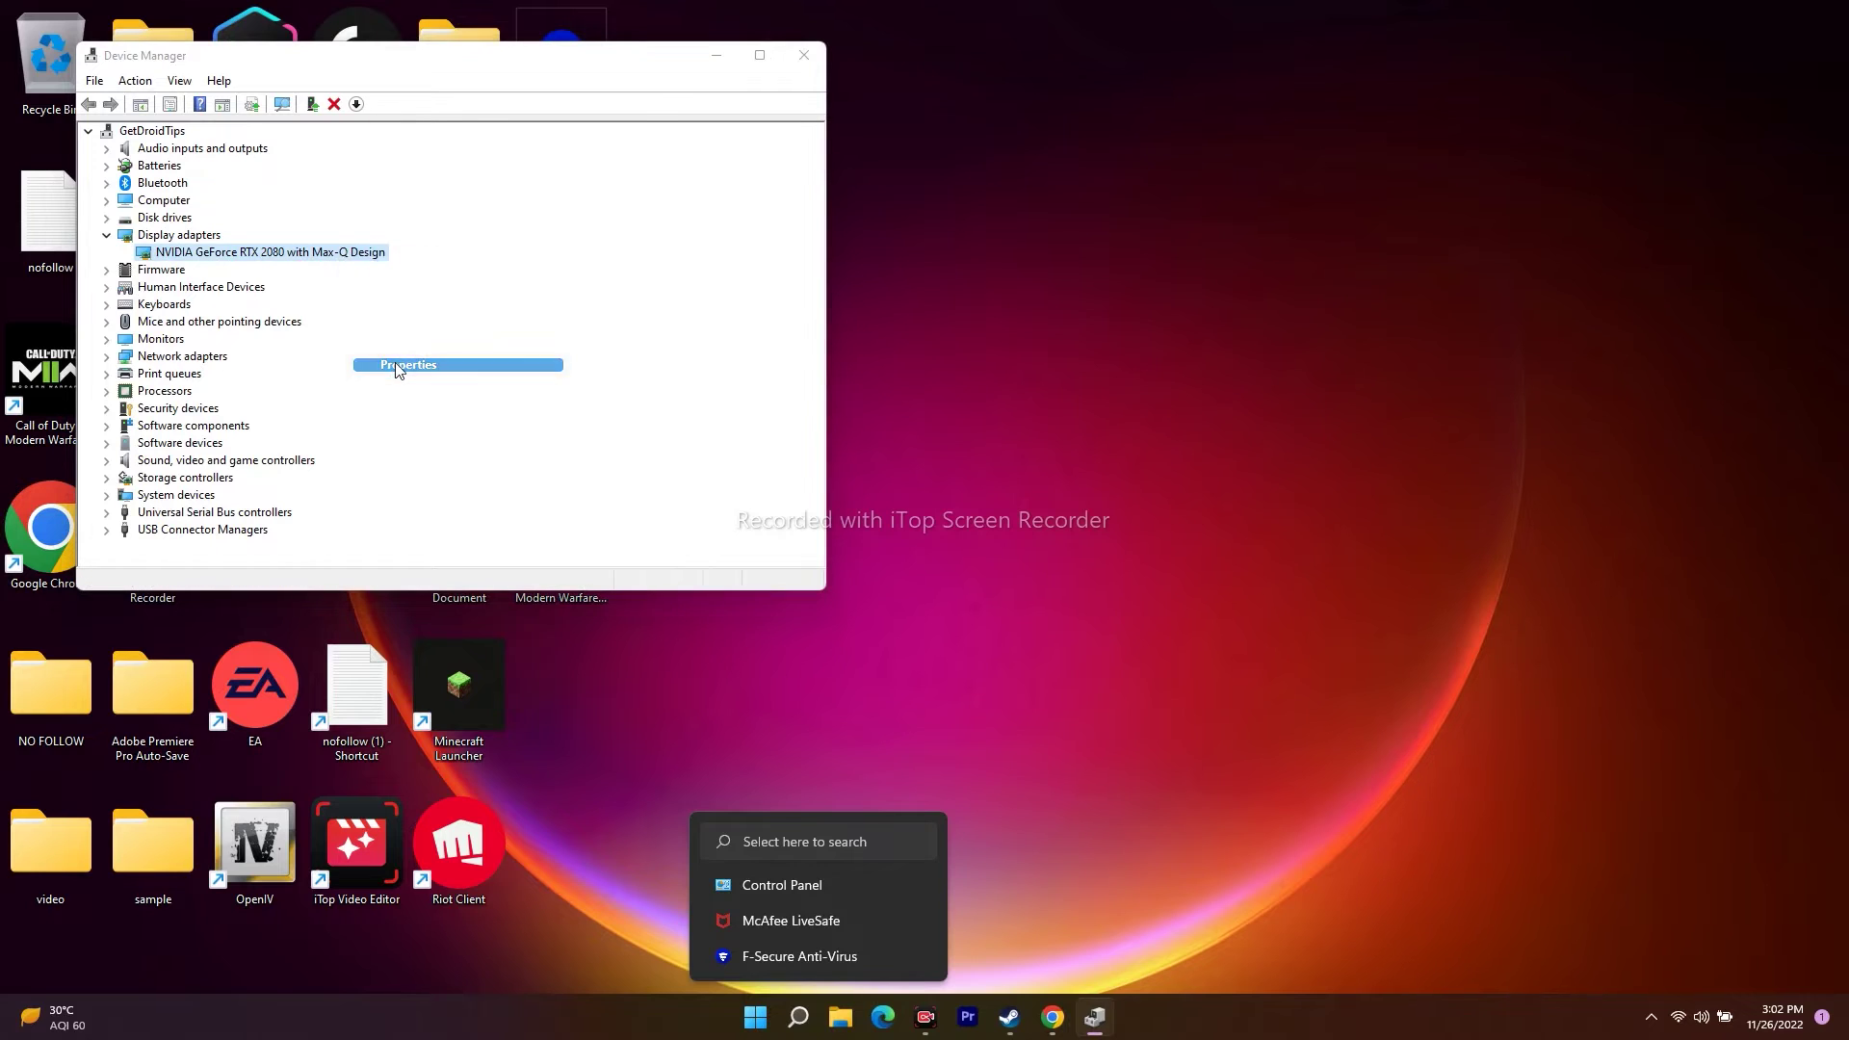
left_click(333, 144)
left_click_drag(446, 114, 673, 74)
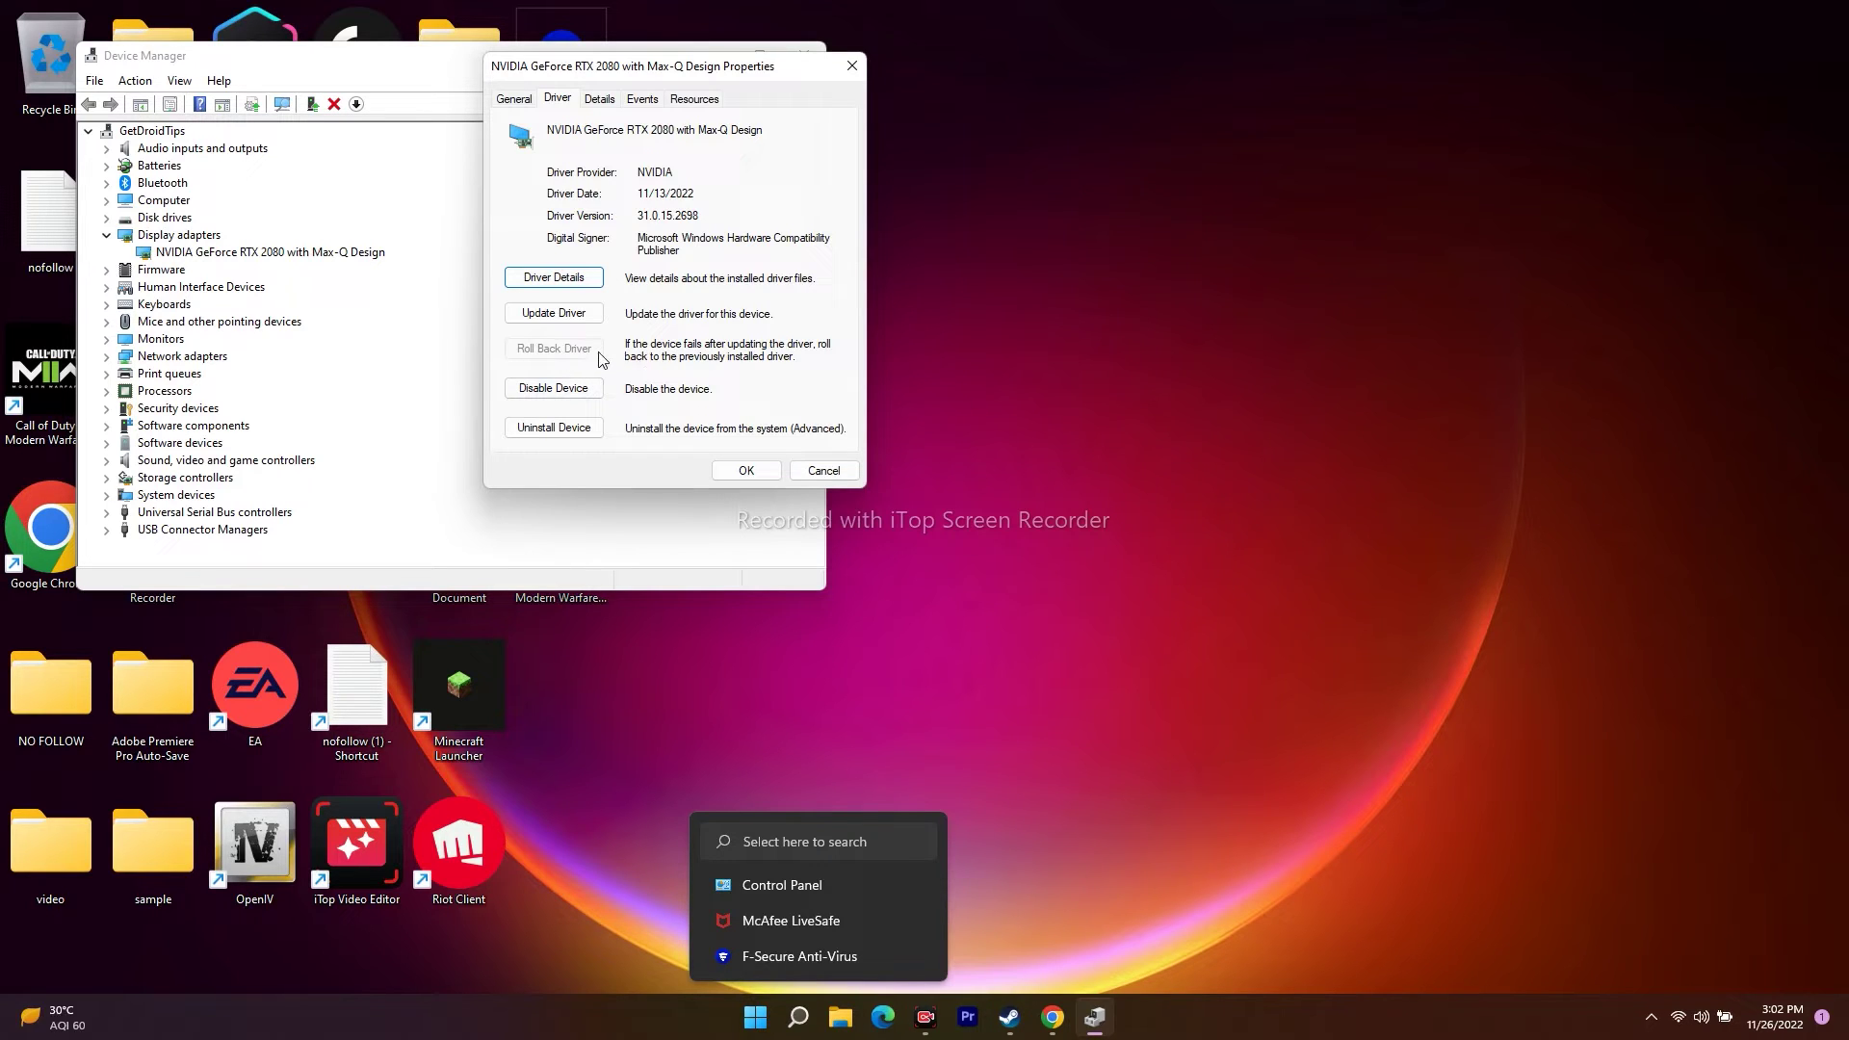
left_click(823, 471)
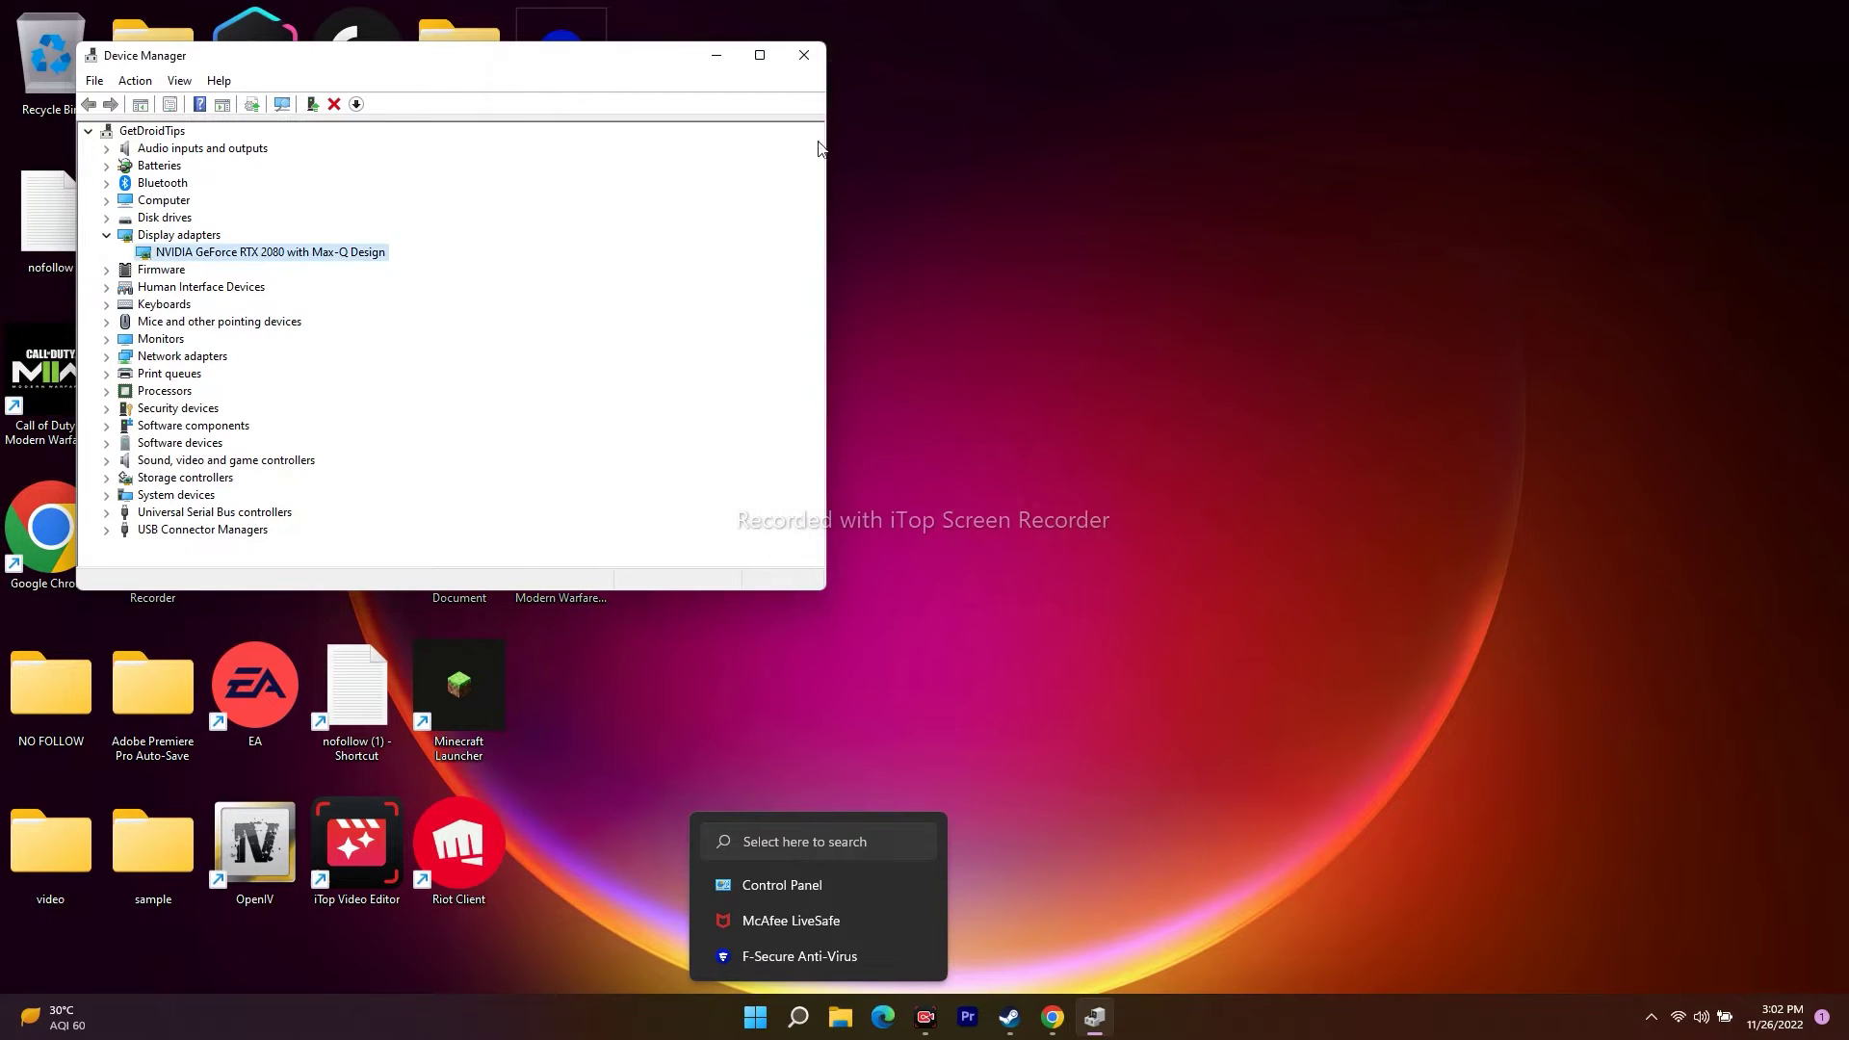
left_click(805, 55)
Switch back to Chrome and return the NVIDIA download page to the main GeForce Drivers page
left_click(1076, 1021)
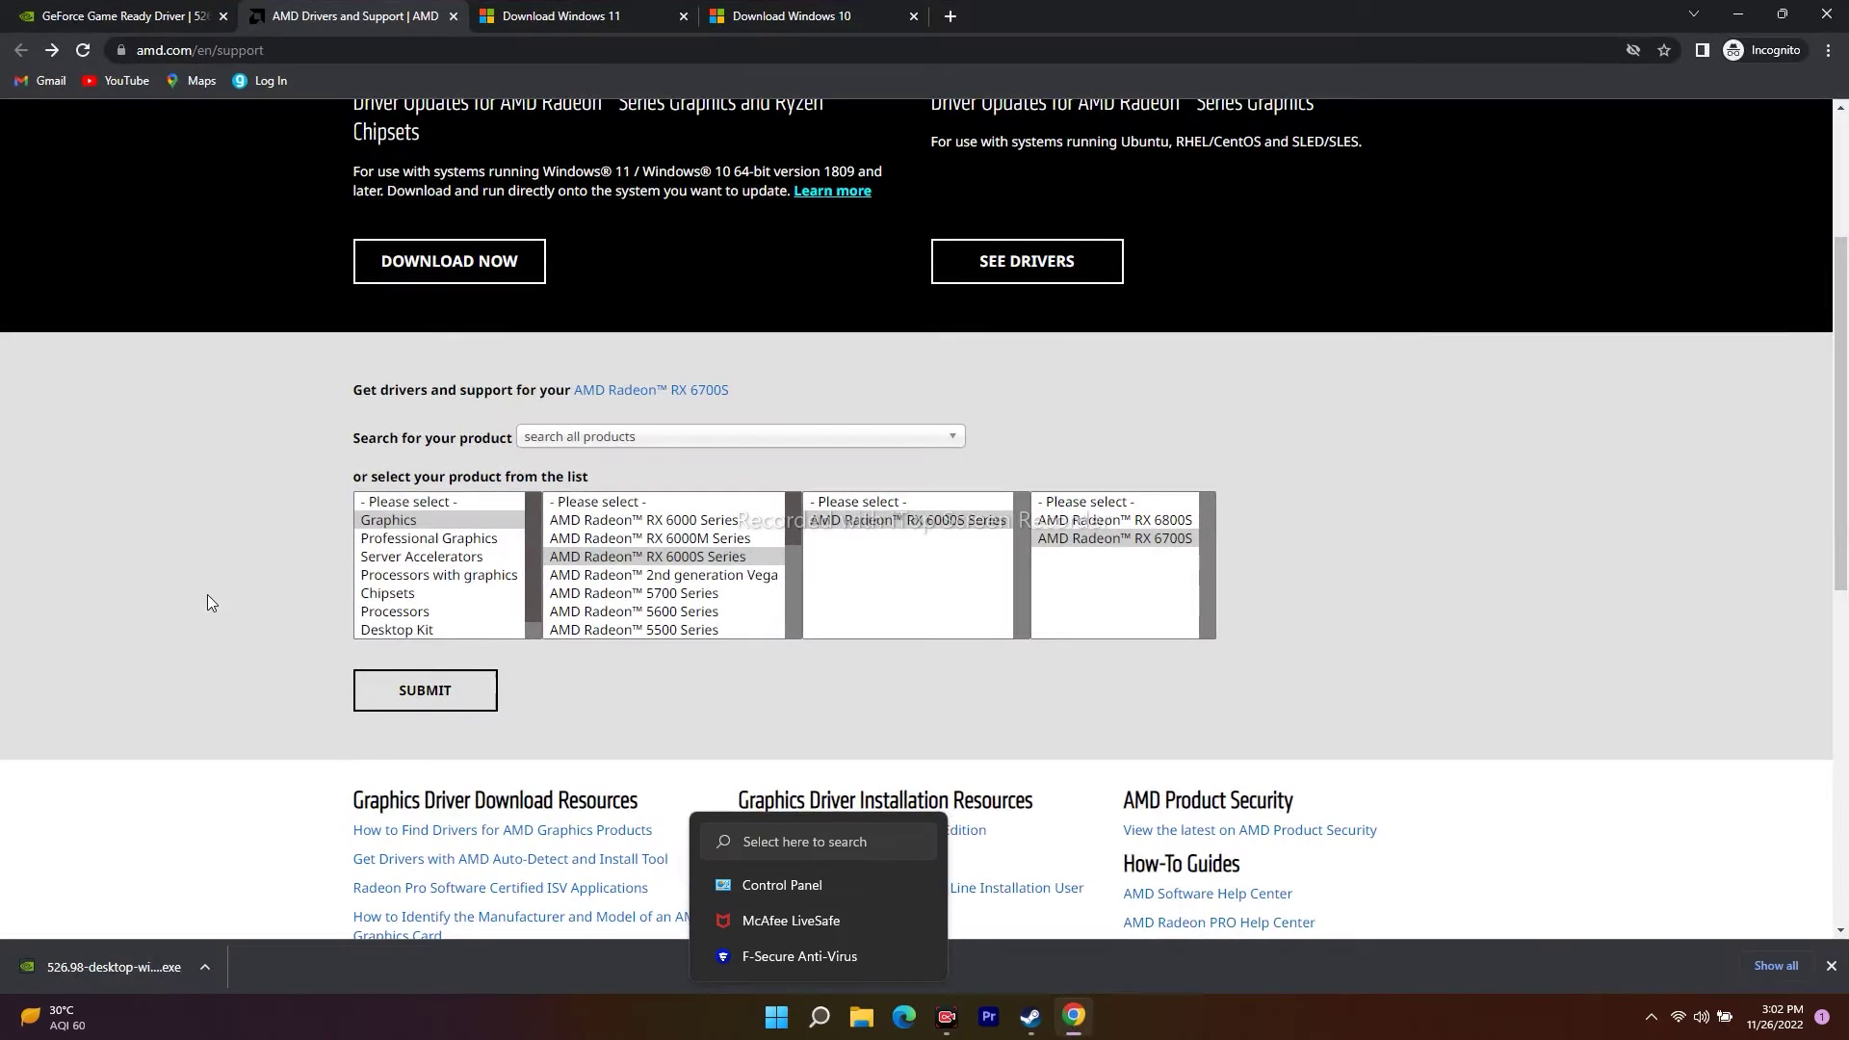
left_click(193, 12)
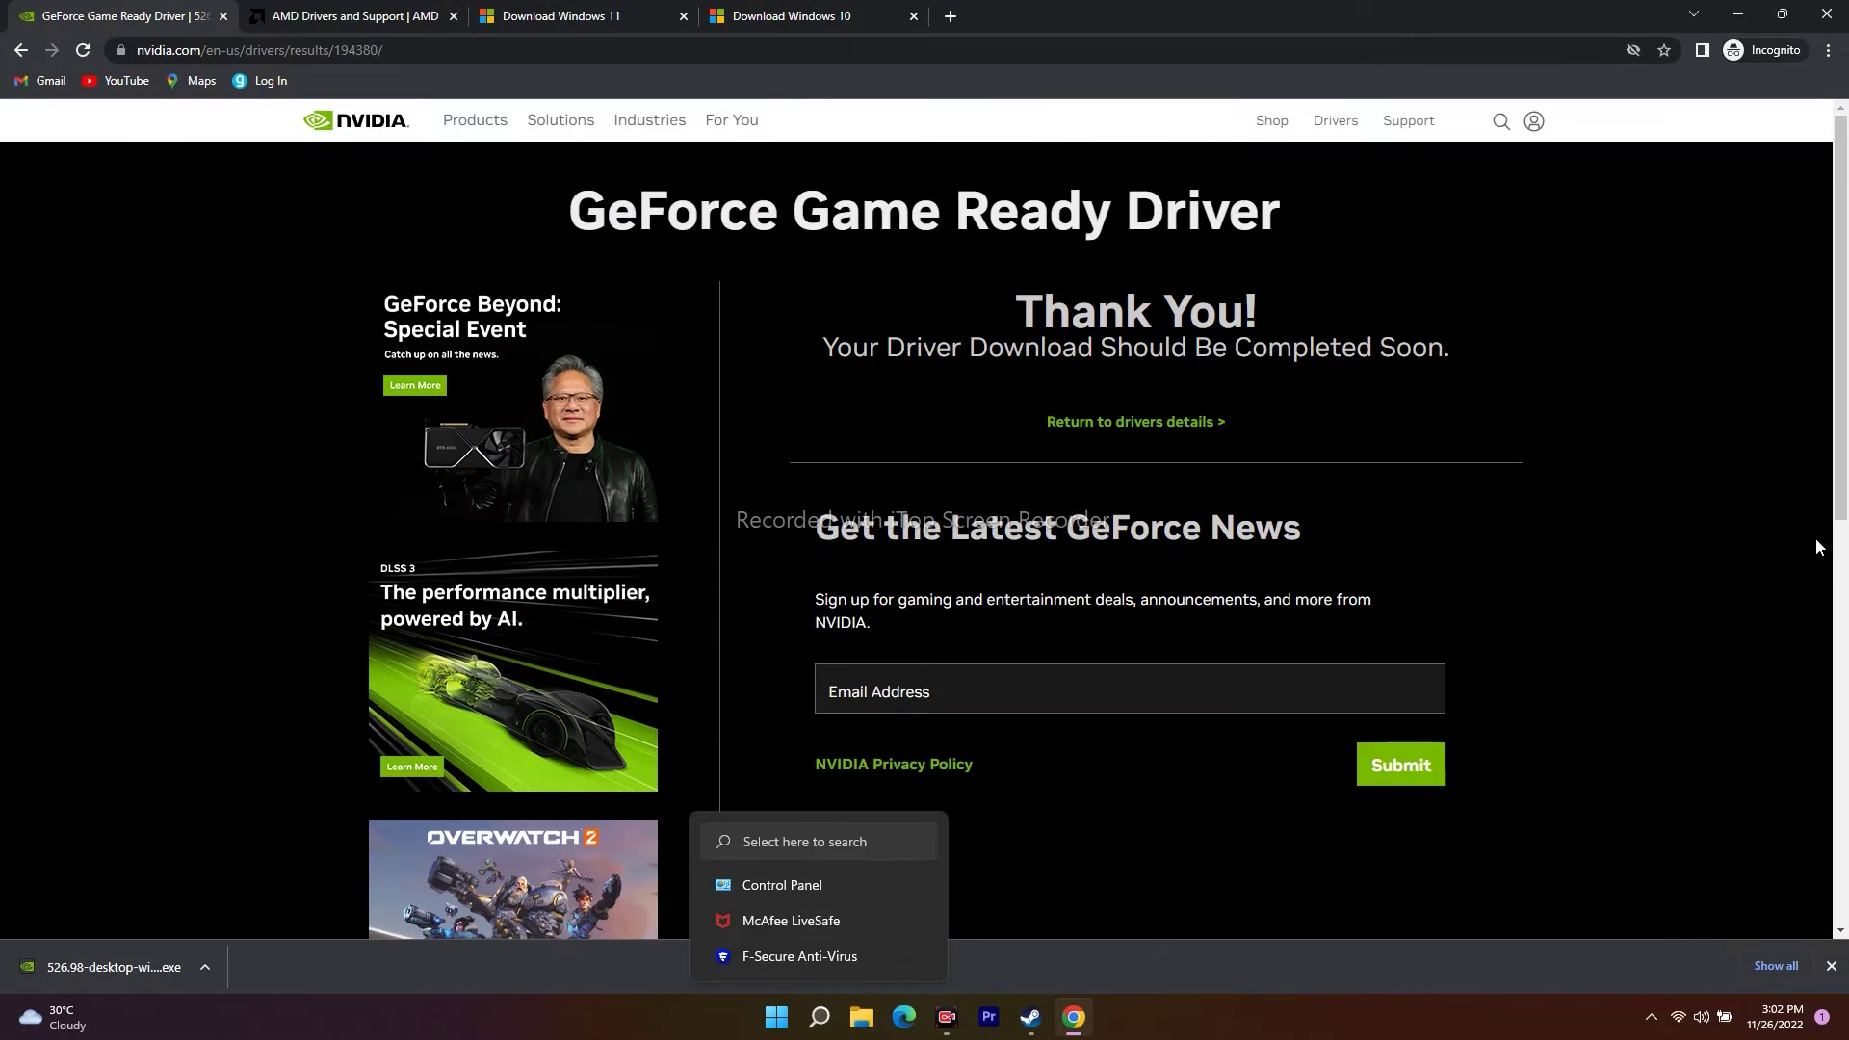
scroll(1714, 682, "down", 3)
scroll(1714, 681, "down", 5)
scroll(1470, 590, "up", 8)
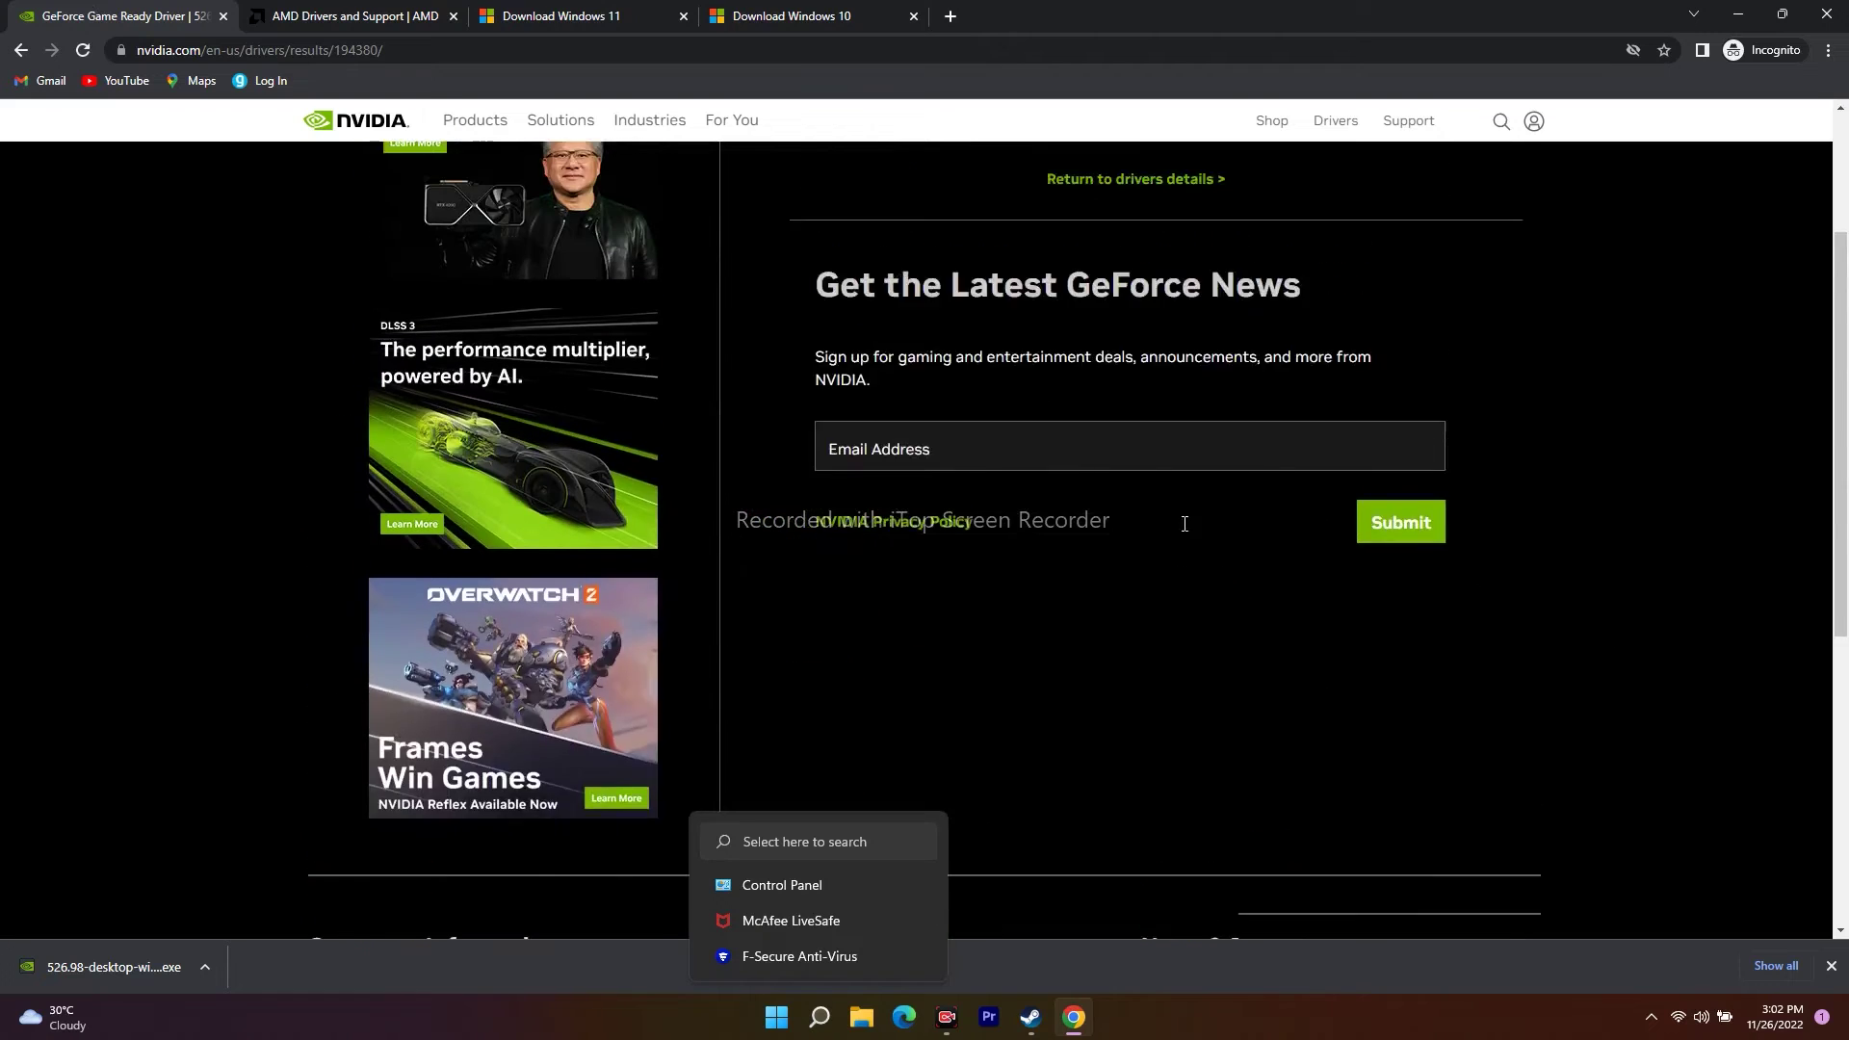
key("alt+Left")
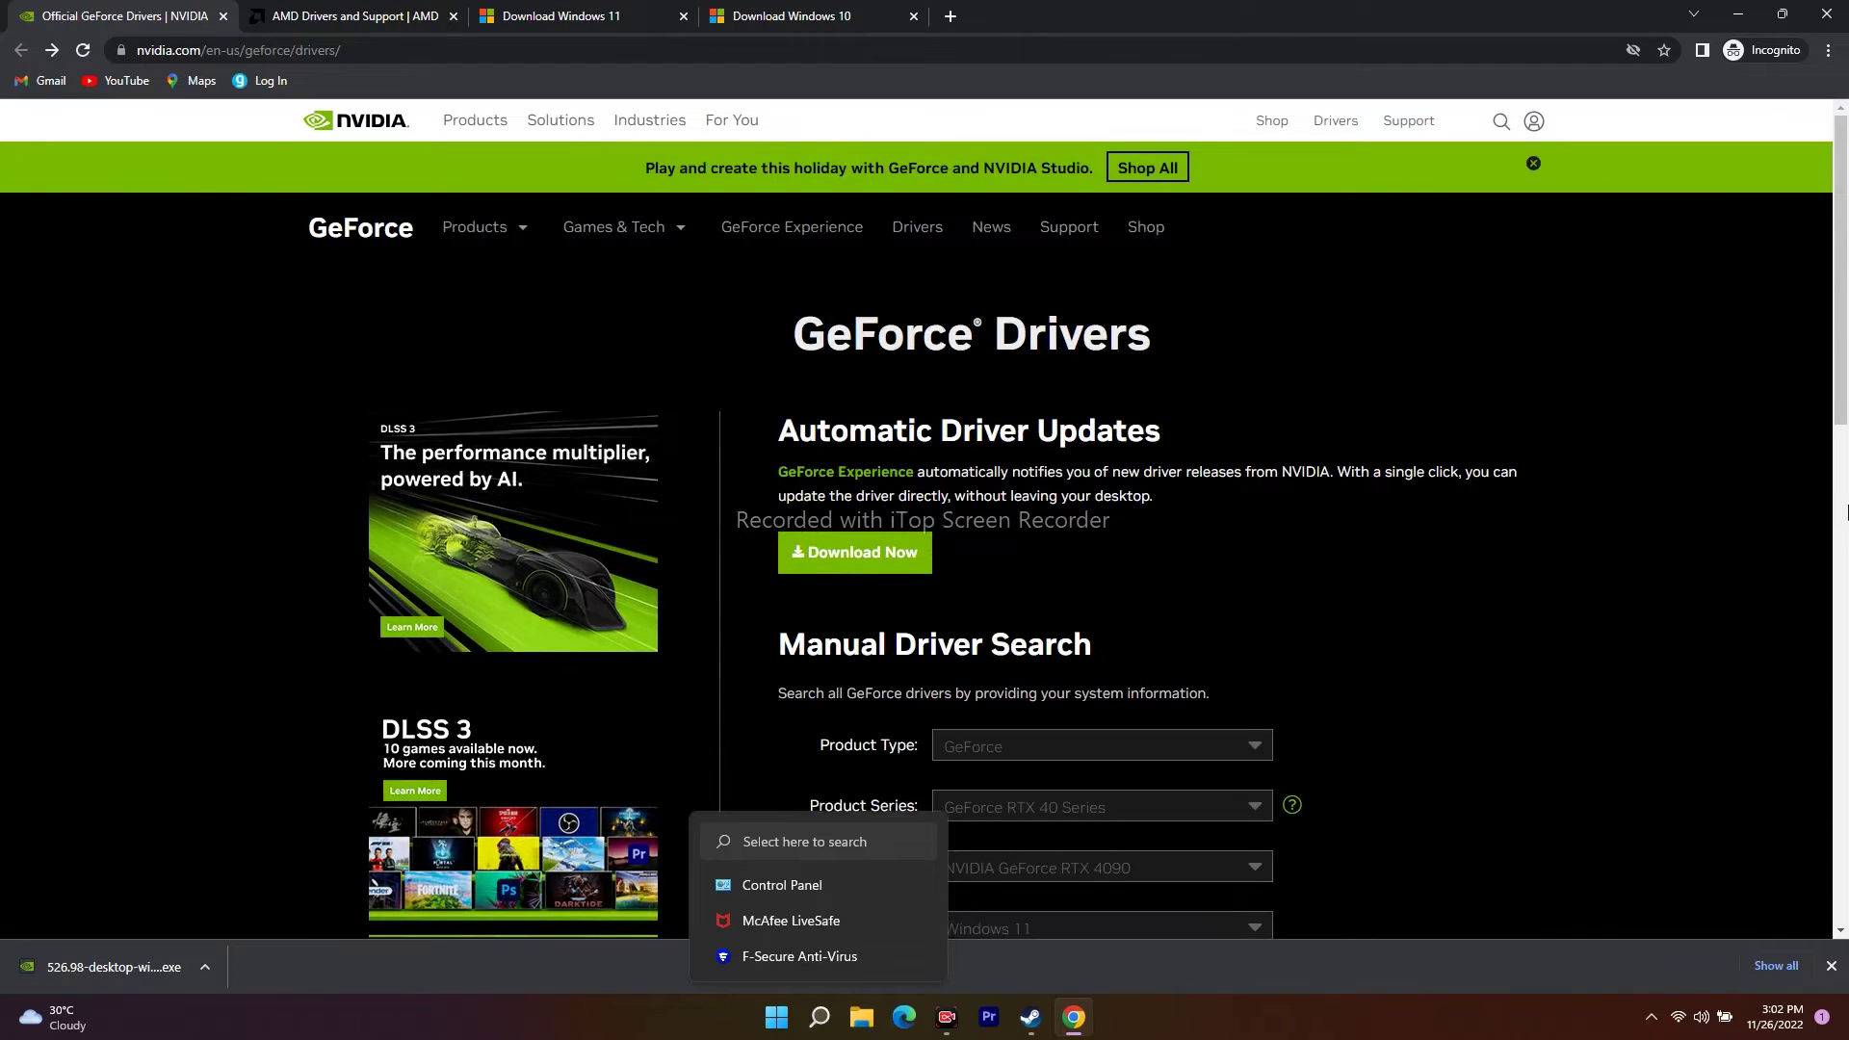
Run the manual driver search for the NVIDIA GeForce RTX 4090 on Windows 11 in English (US)
scroll(1424, 546, "down", 5)
scroll(1423, 546, "up", 2)
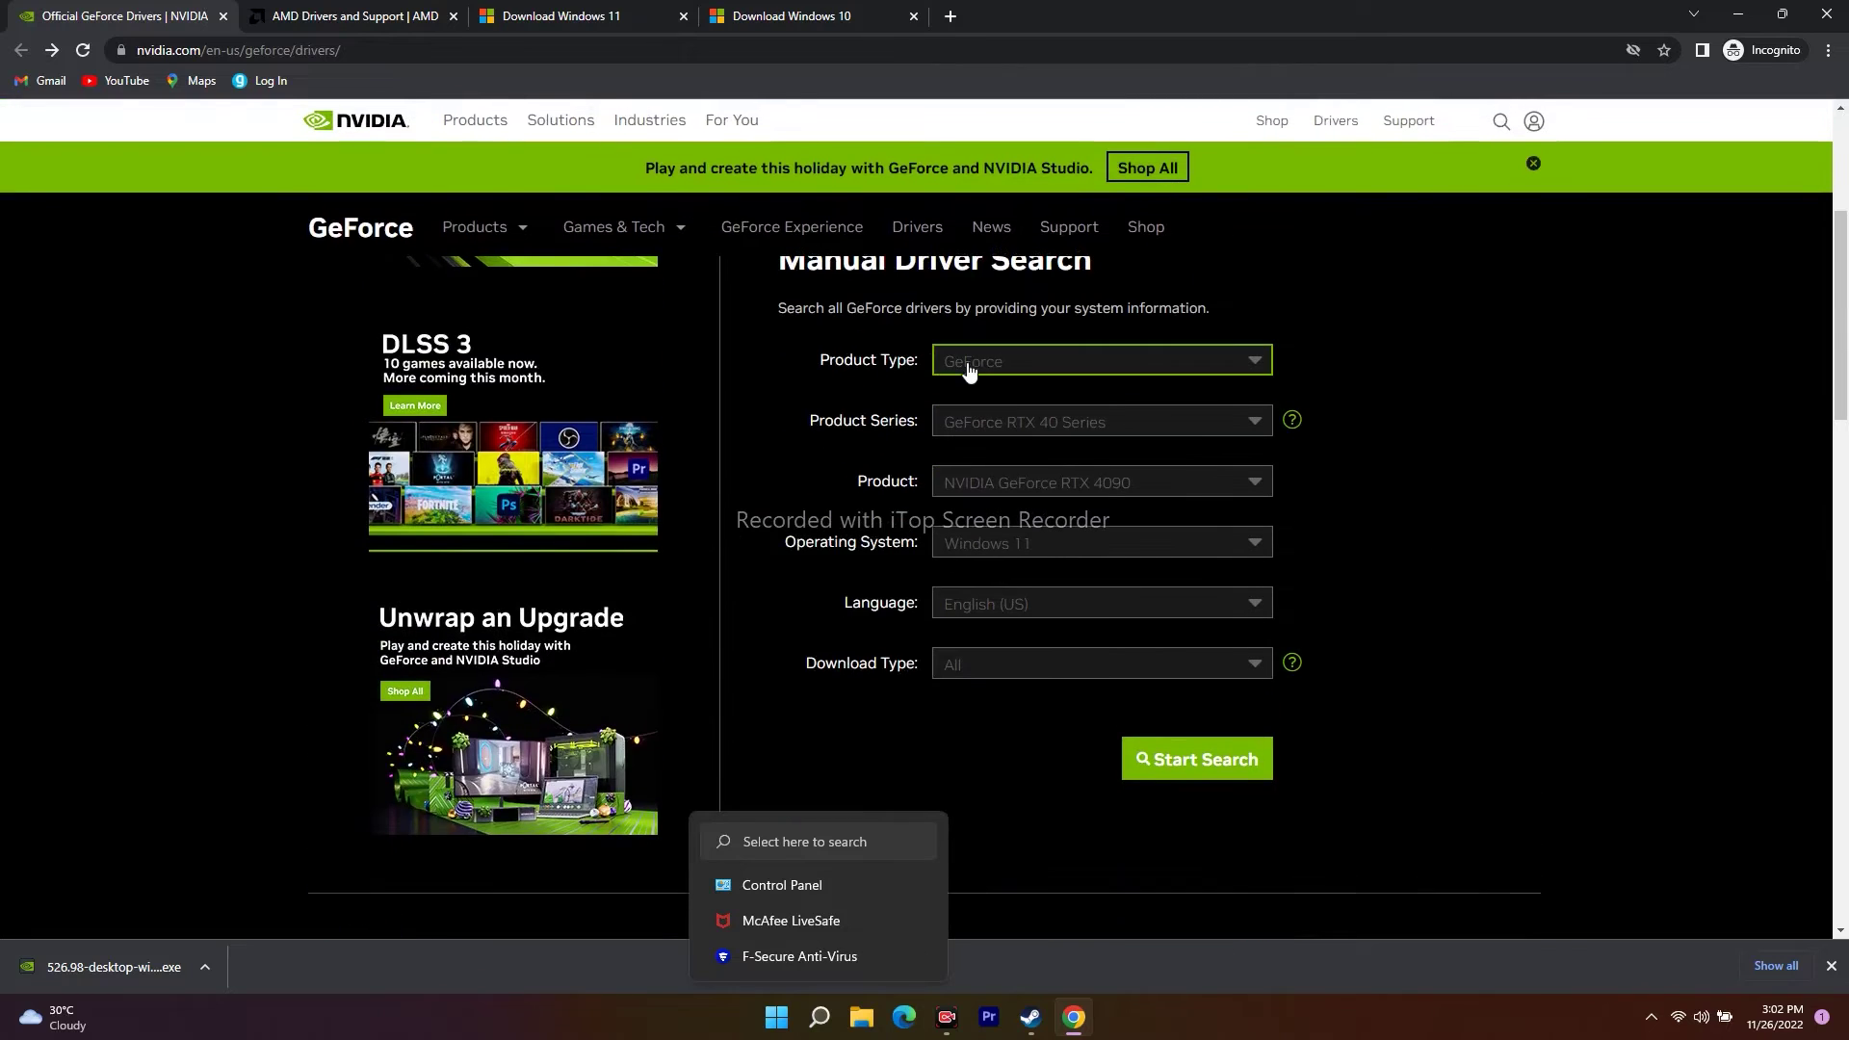
scroll(1698, 538, "down", 1)
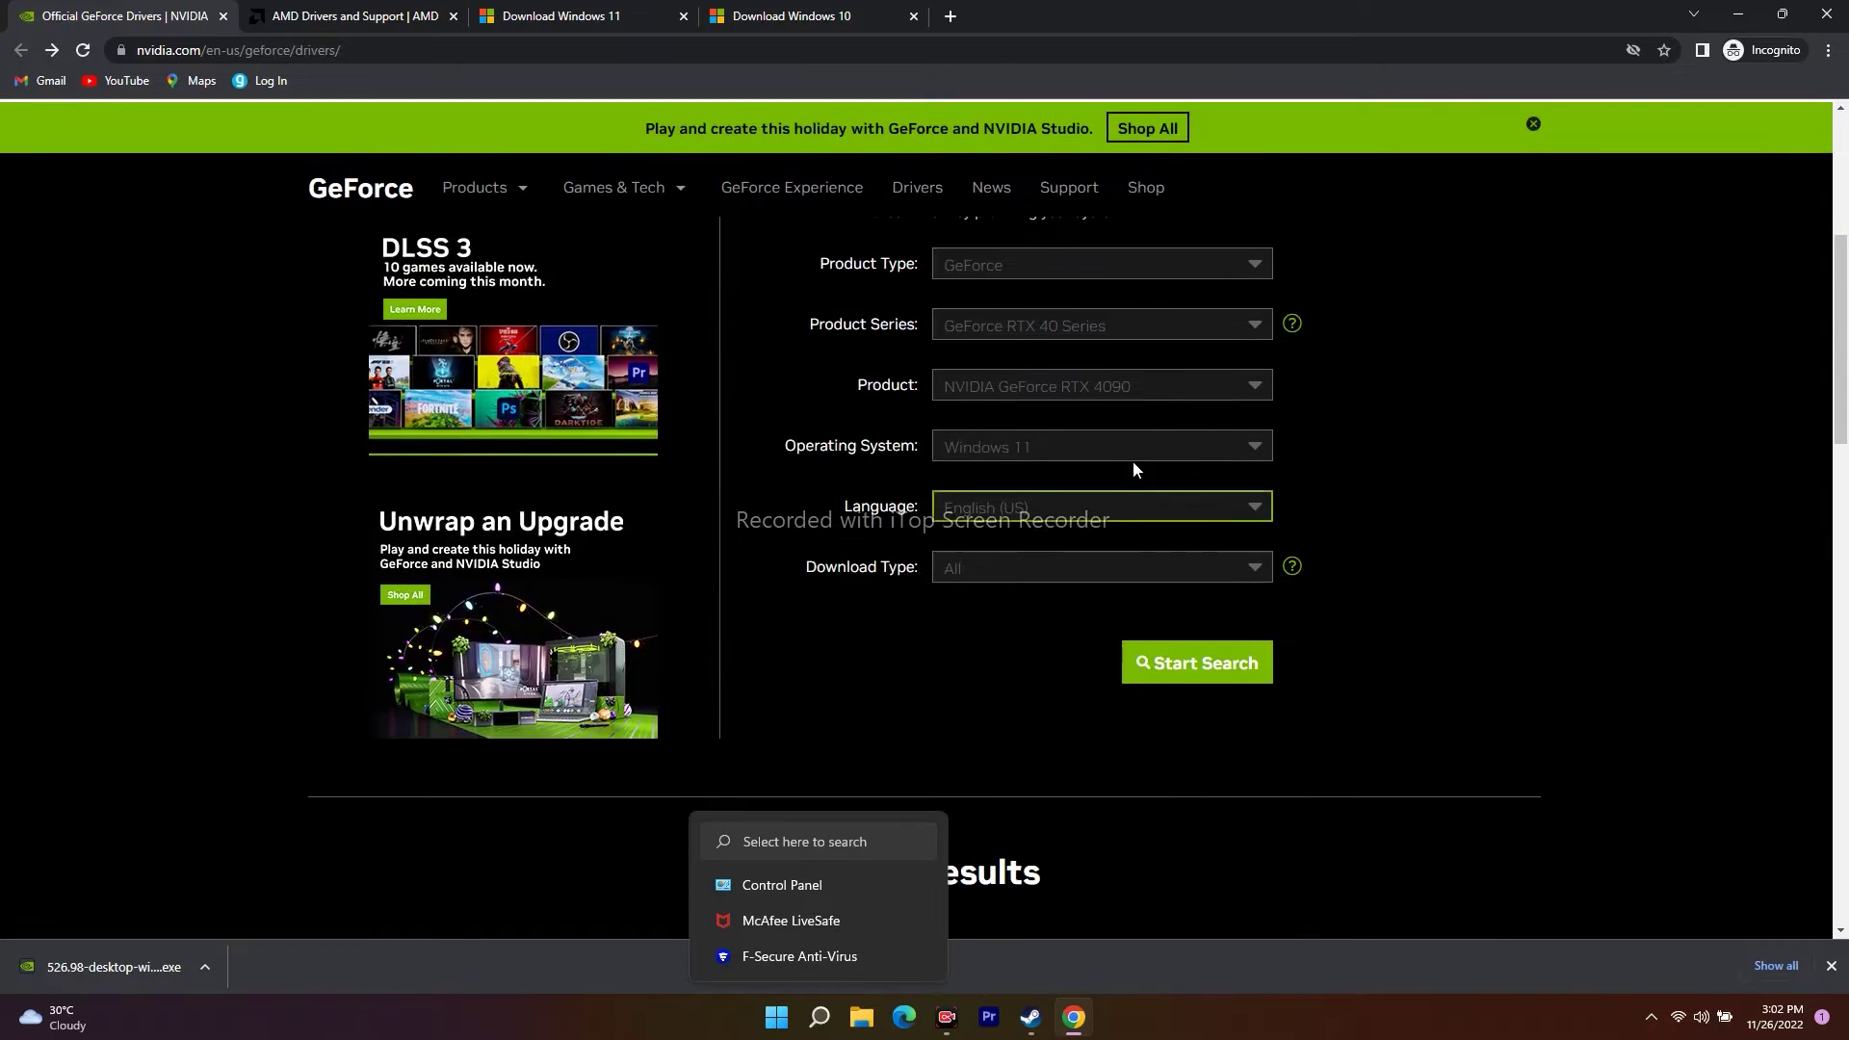
left_click(1194, 678)
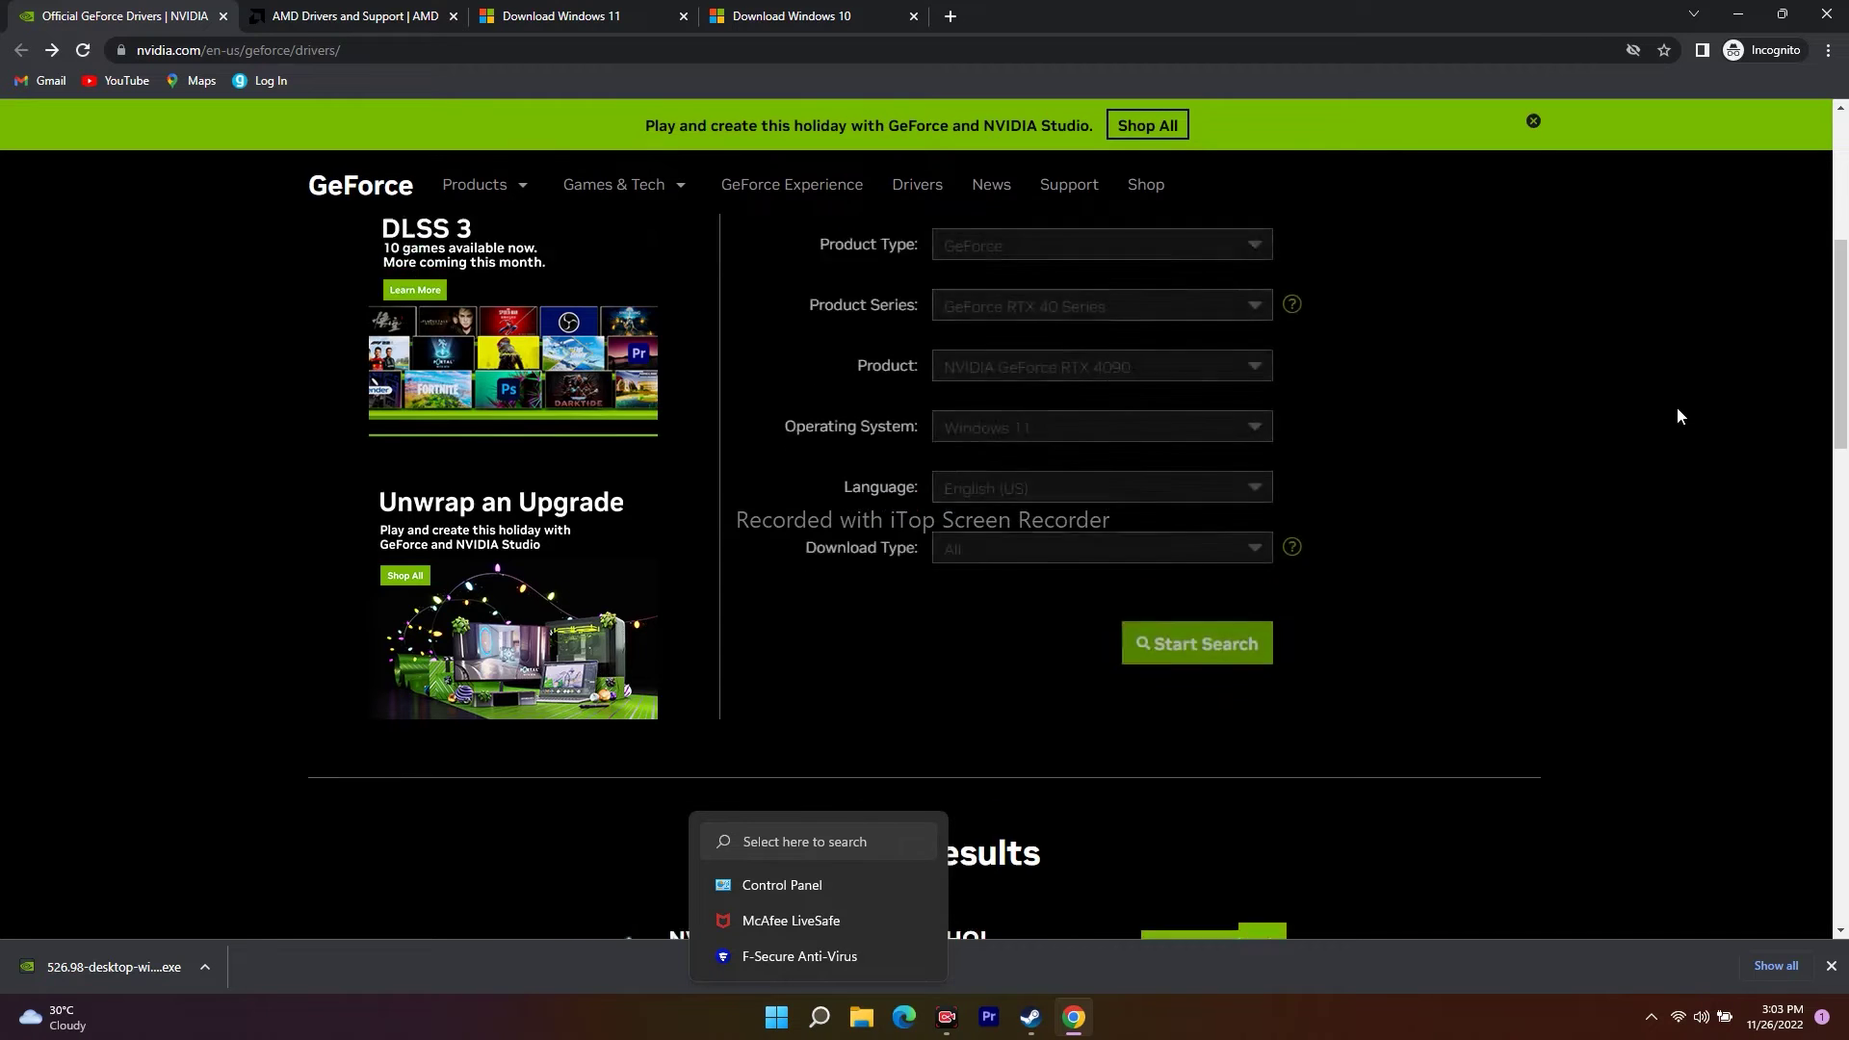
Examine the version numbers and release dates of the 526.98 and 526.86 GeForce Game Ready Driver entries
left_click_drag(680, 454, 812, 455)
left_click(834, 473)
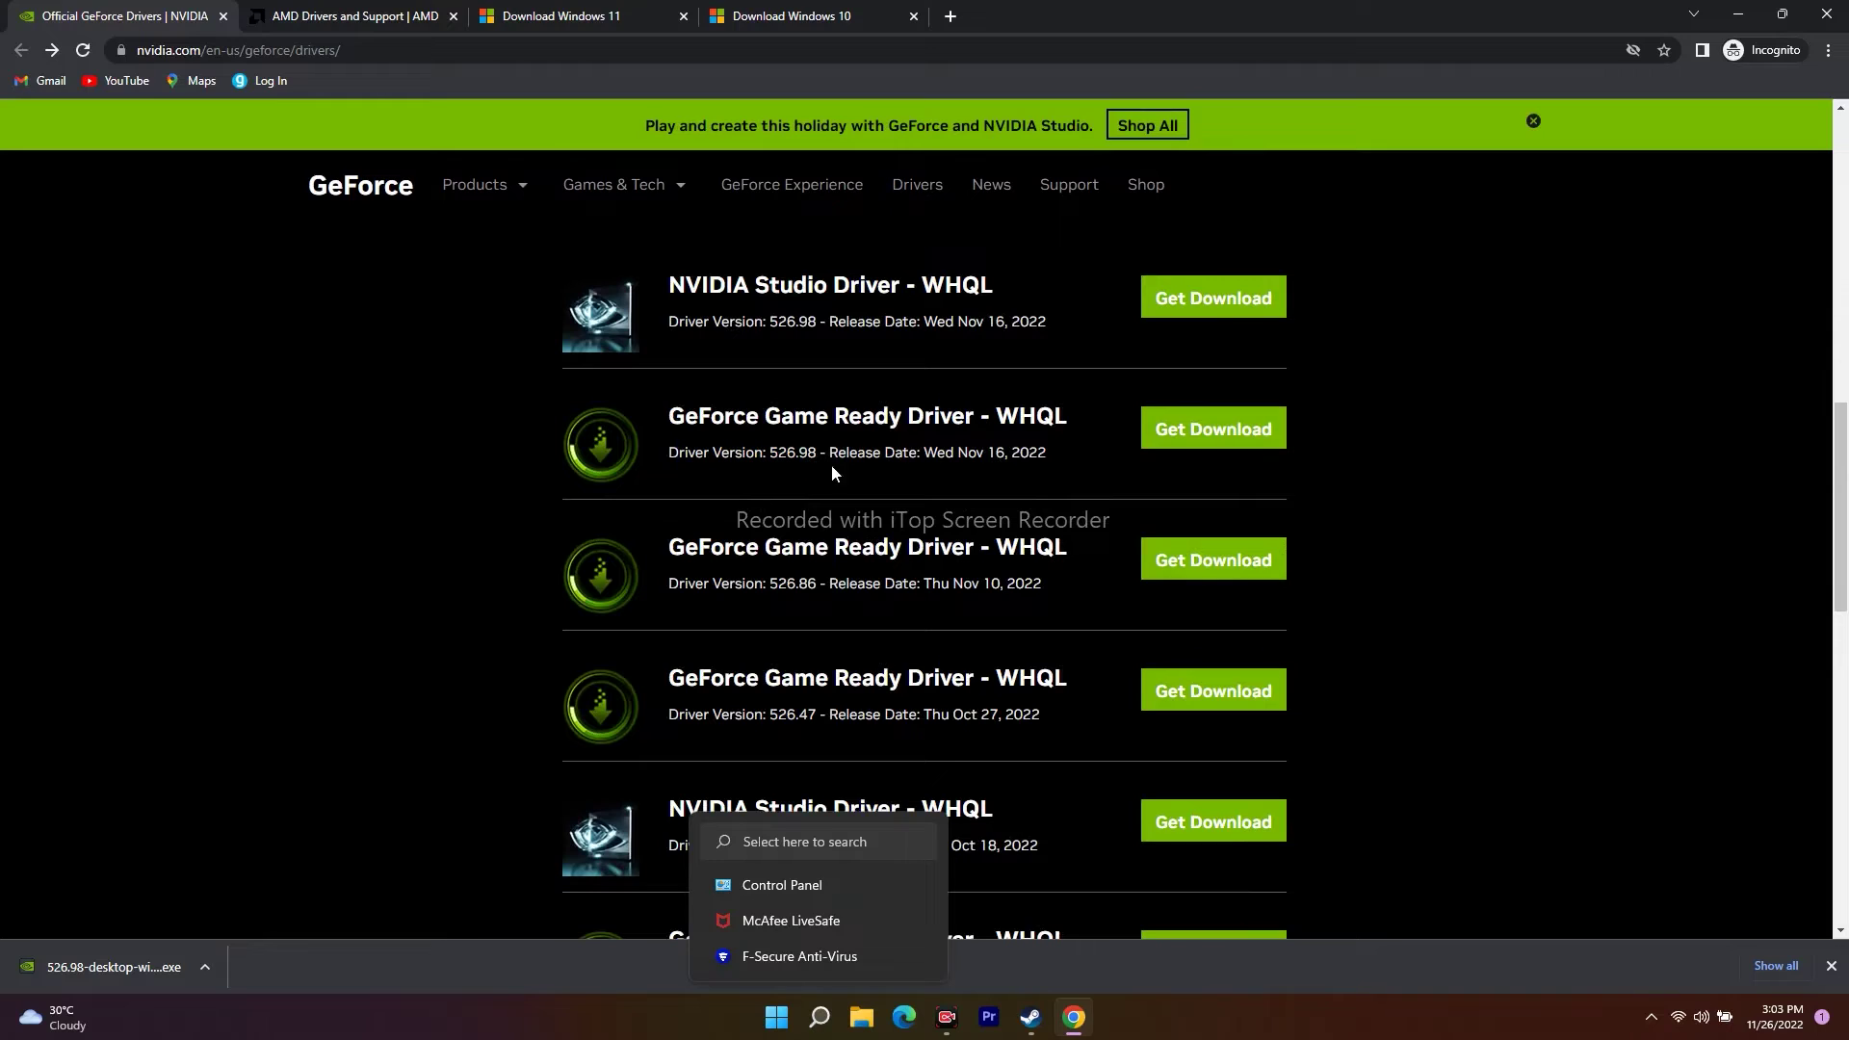
triple_click(988, 455)
left_click(1060, 462)
scroll(1034, 460, "down", 2)
triple_click(1055, 395)
left_click(906, 398)
left_click_drag(998, 393, 666, 348)
left_click(1056, 402)
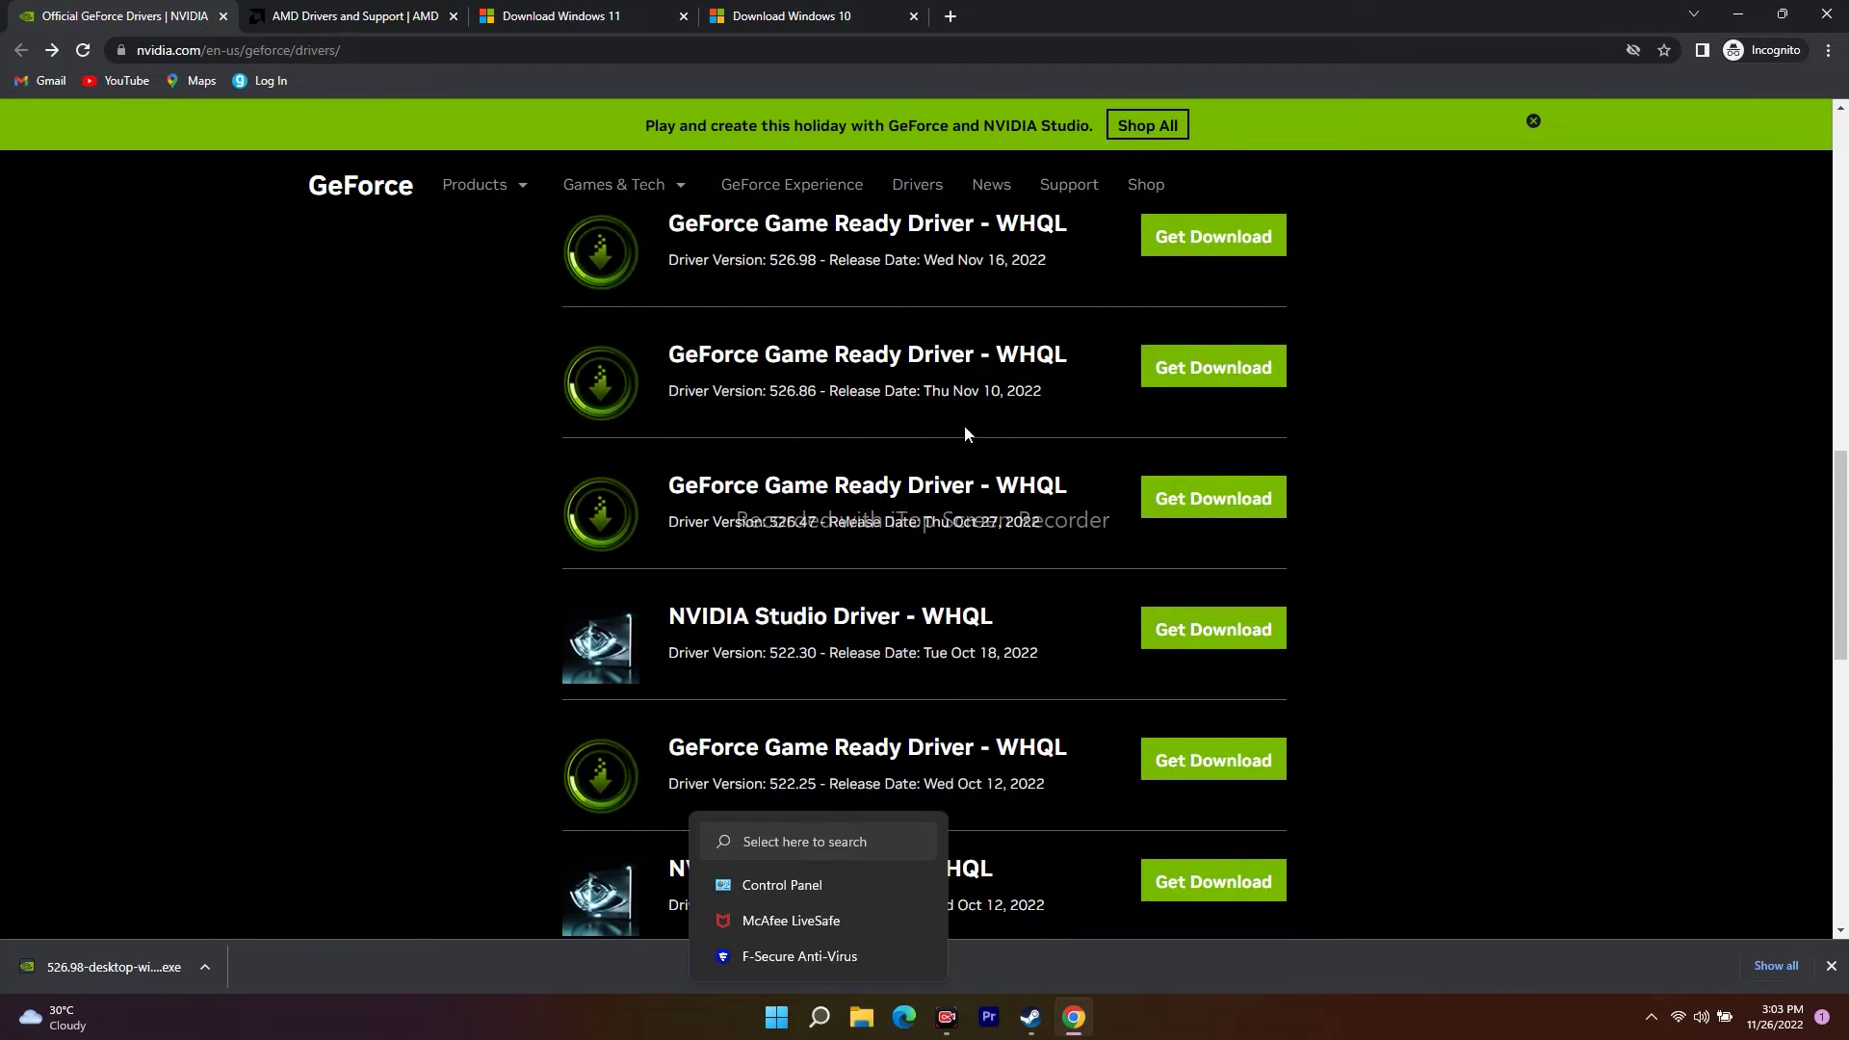
Examine the older GeForce Game Ready Driver 526.47 entry and compare it with the other listed releases
scroll(881, 400, "down", 1)
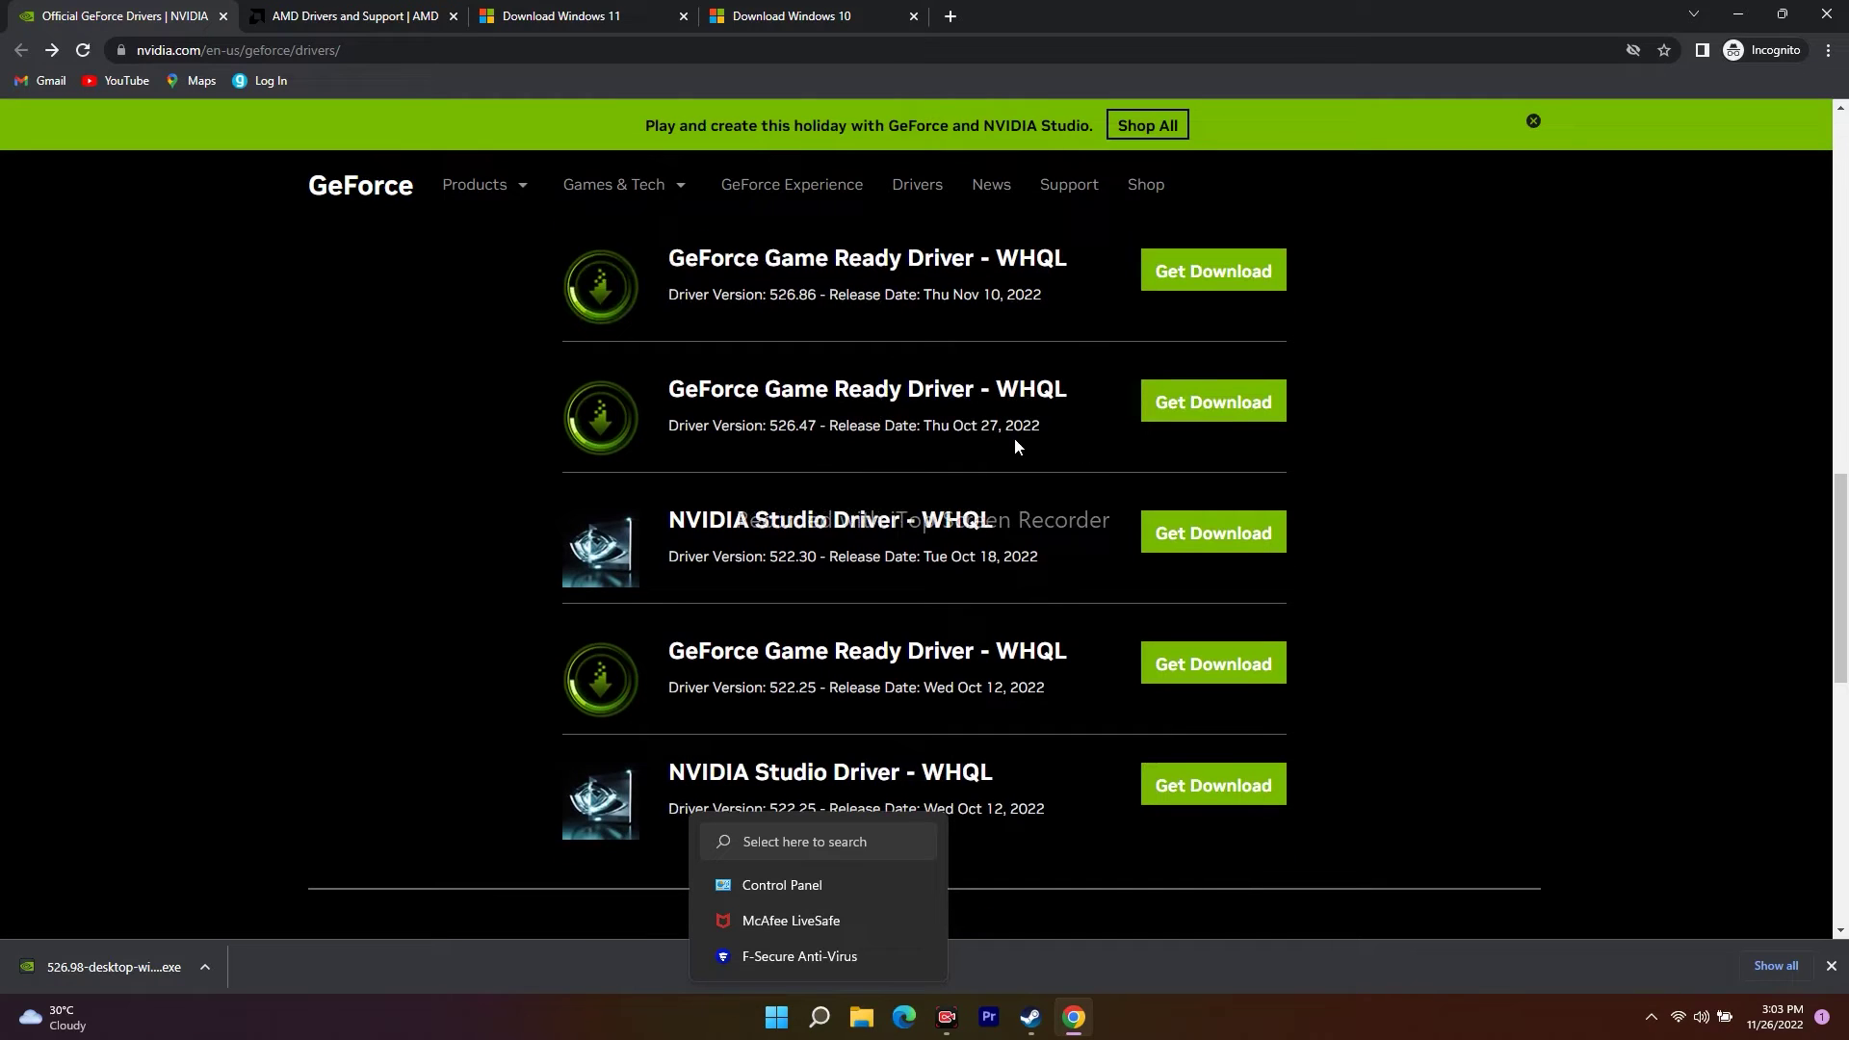
left_click_drag(668, 383, 997, 430)
left_click(979, 425)
left_click_drag(769, 424, 818, 424)
left_click(913, 449)
scroll(1055, 598, "up", 3)
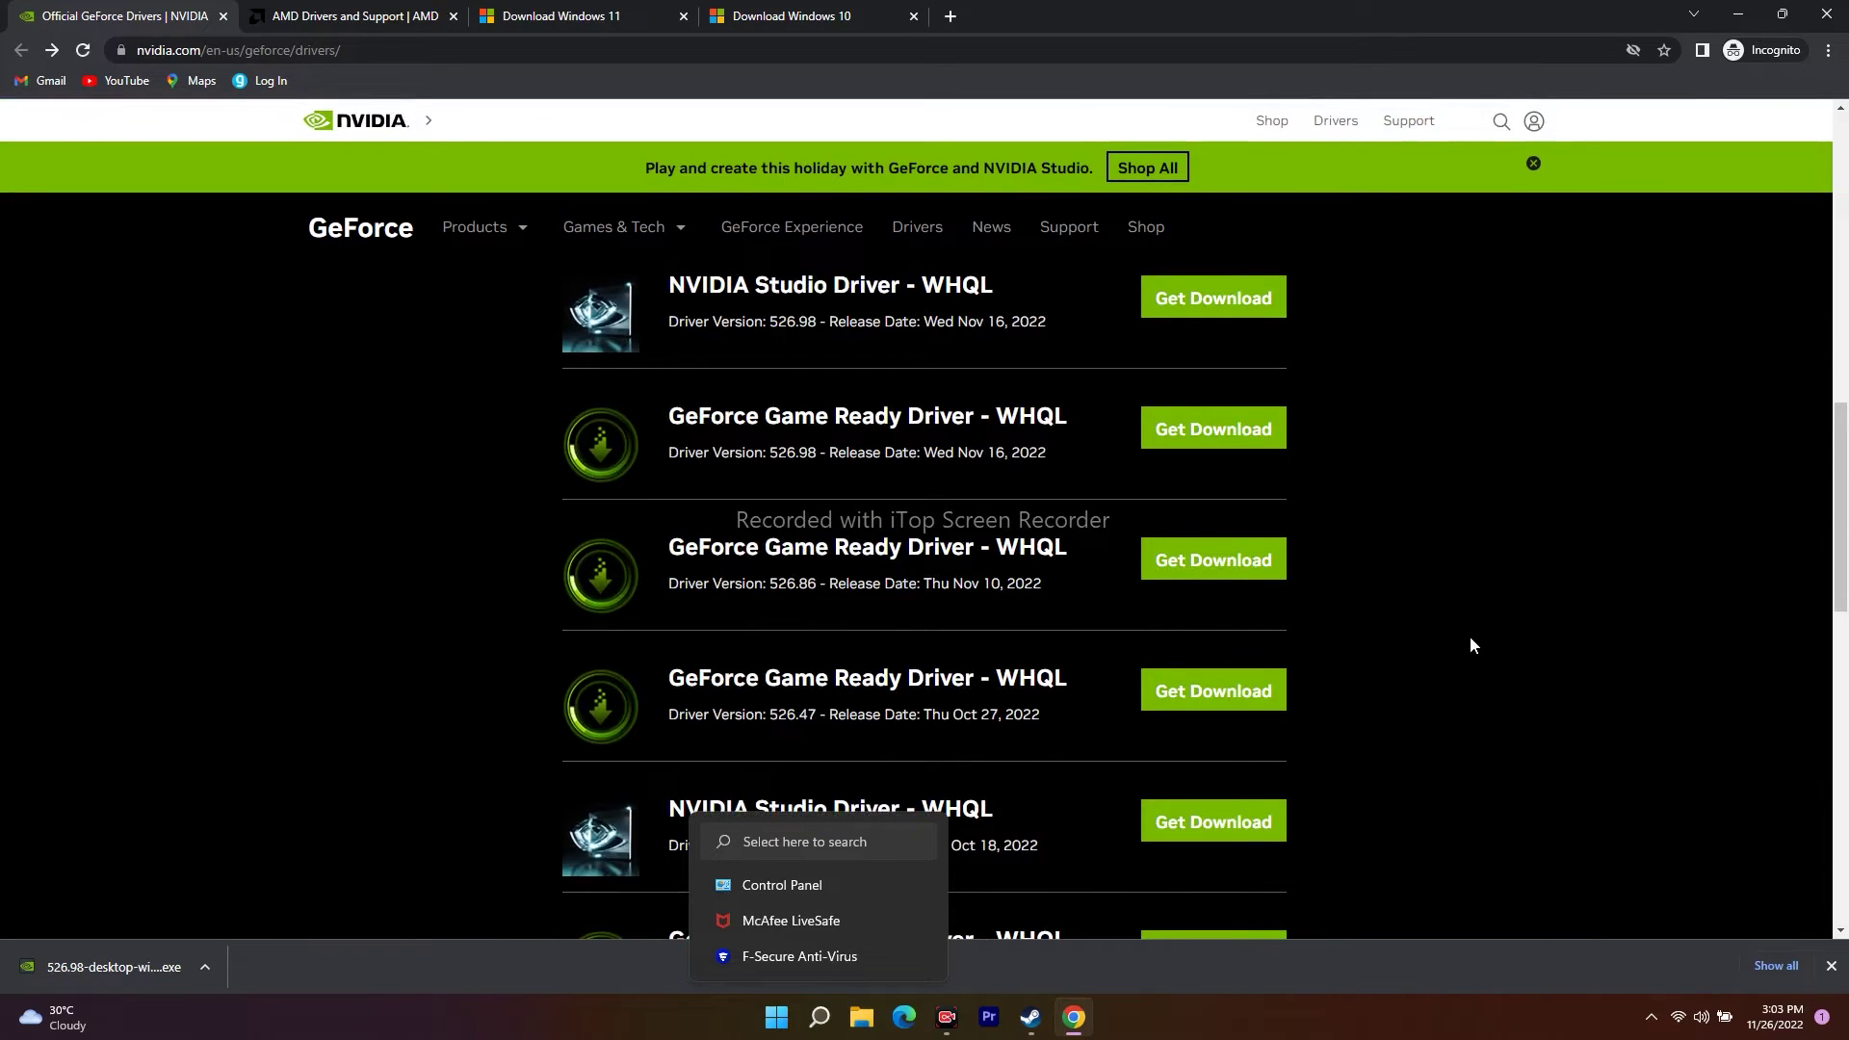
scroll(1463, 570, "down", 3)
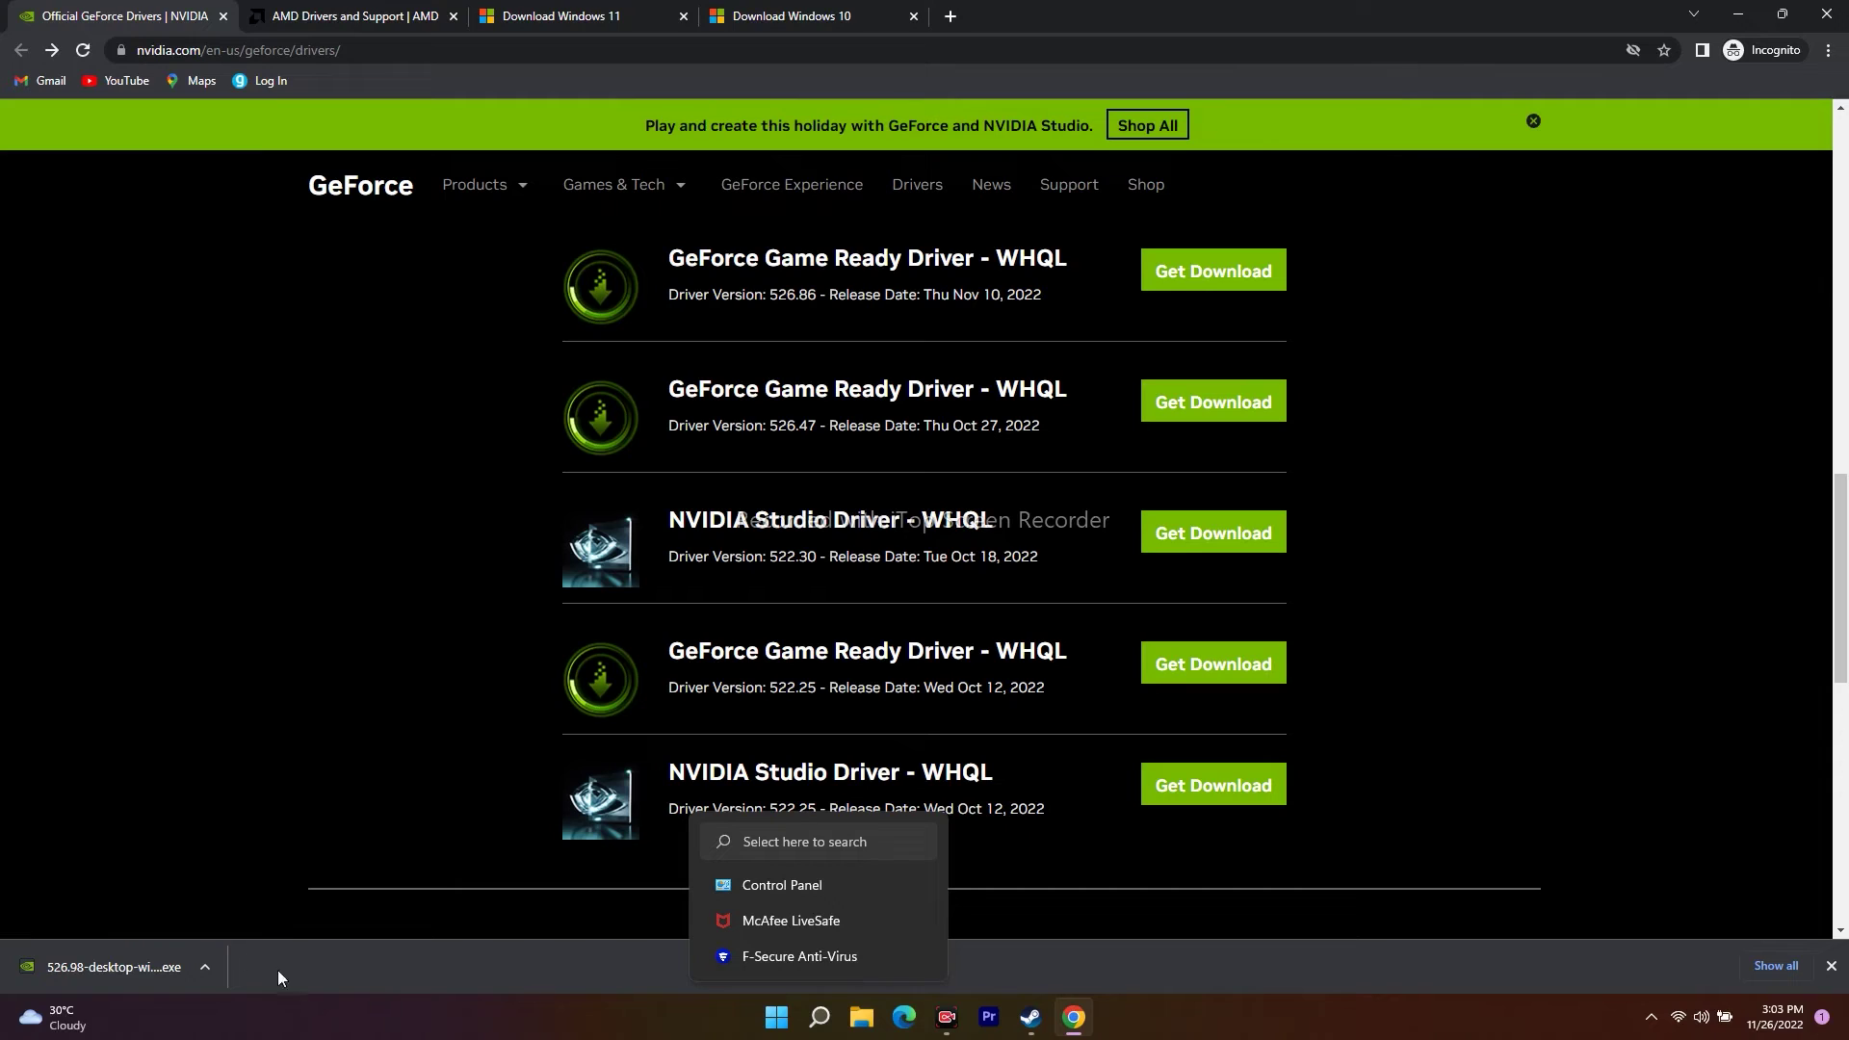
Run the downloaded 526.98 NVIDIA driver installer and extract its files to the default folder
left_click(205, 971)
left_click(223, 842)
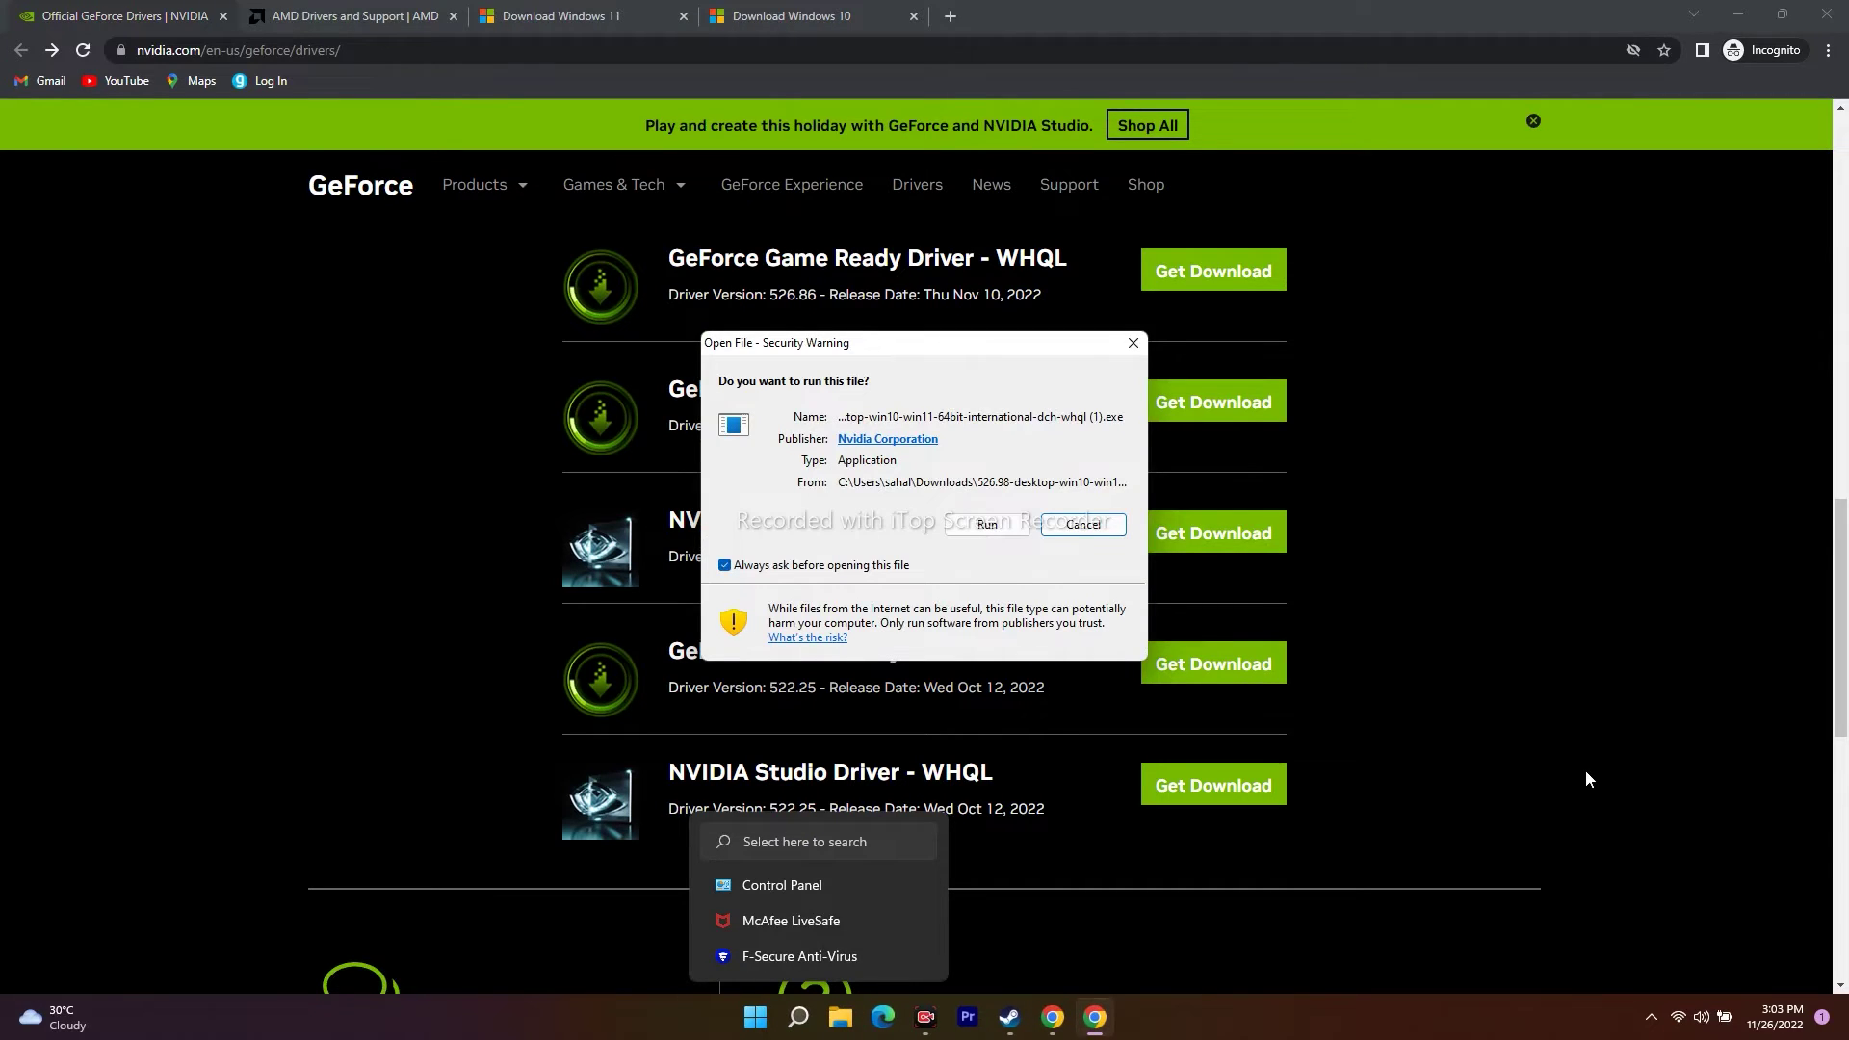
left_click(1002, 528)
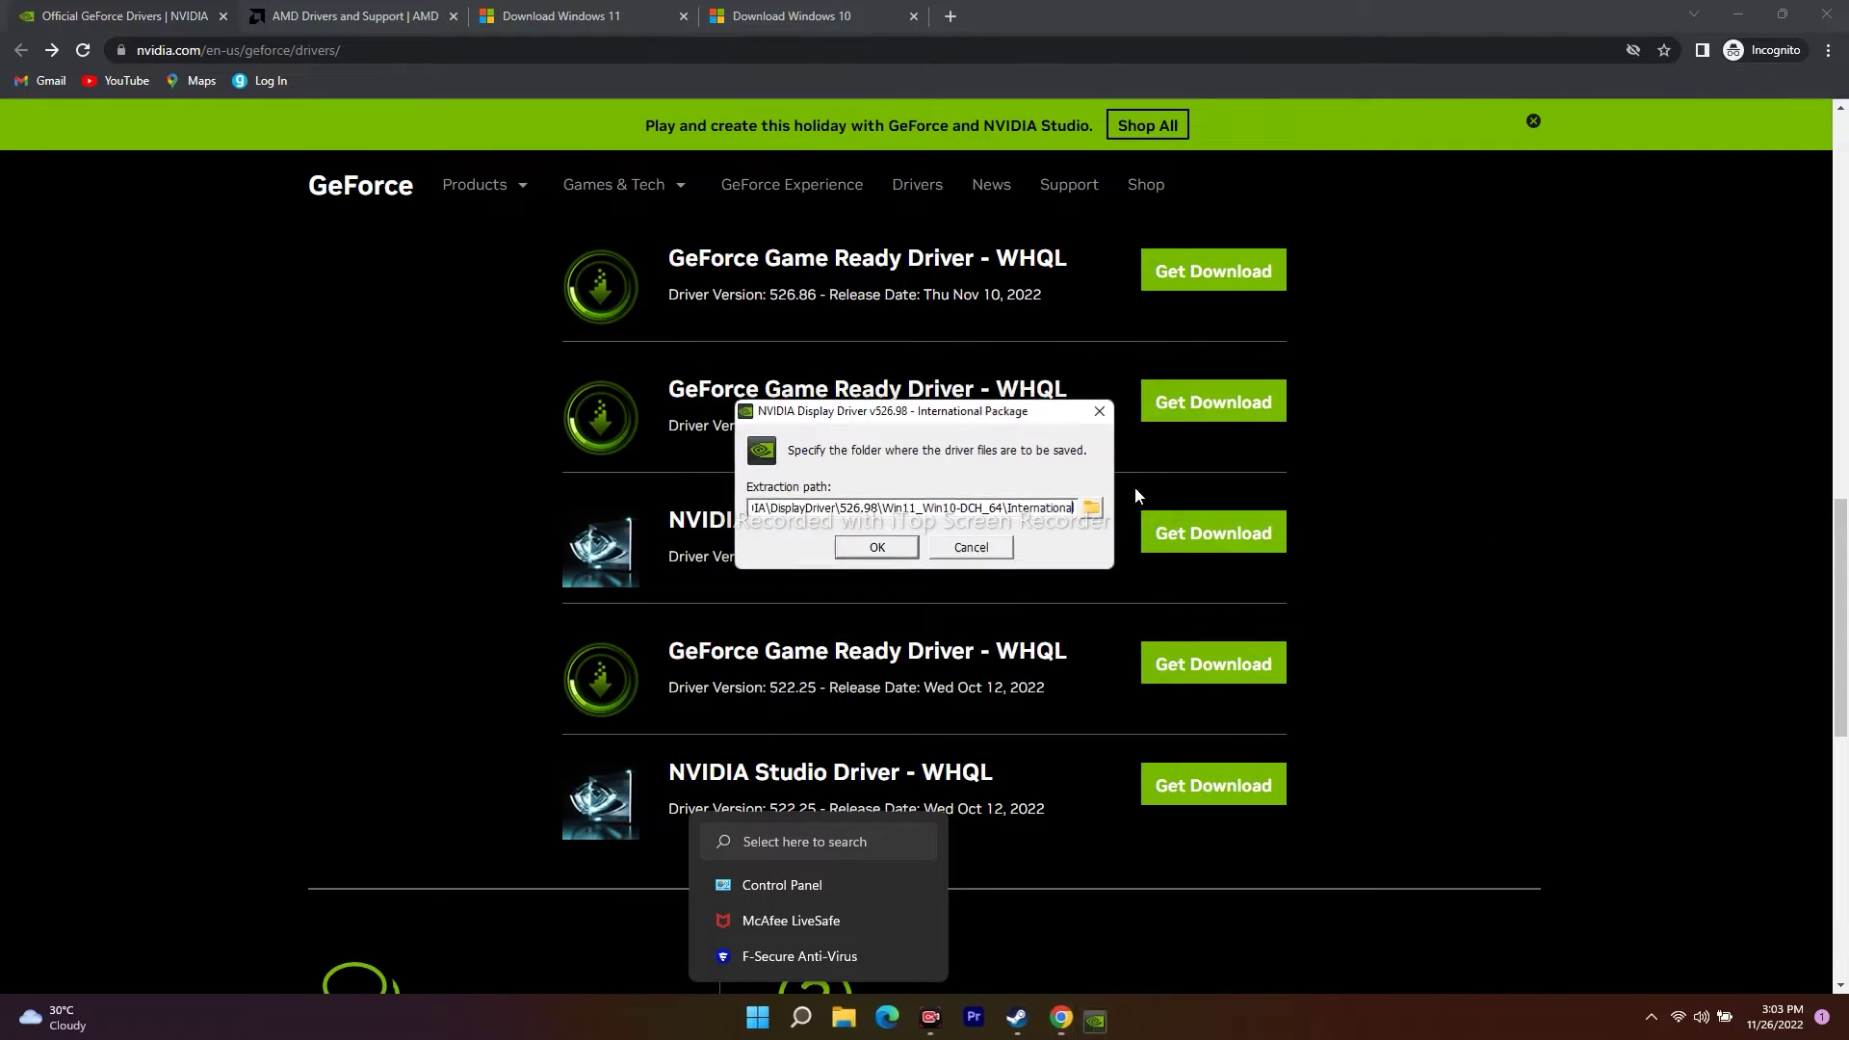
left_click(877, 551)
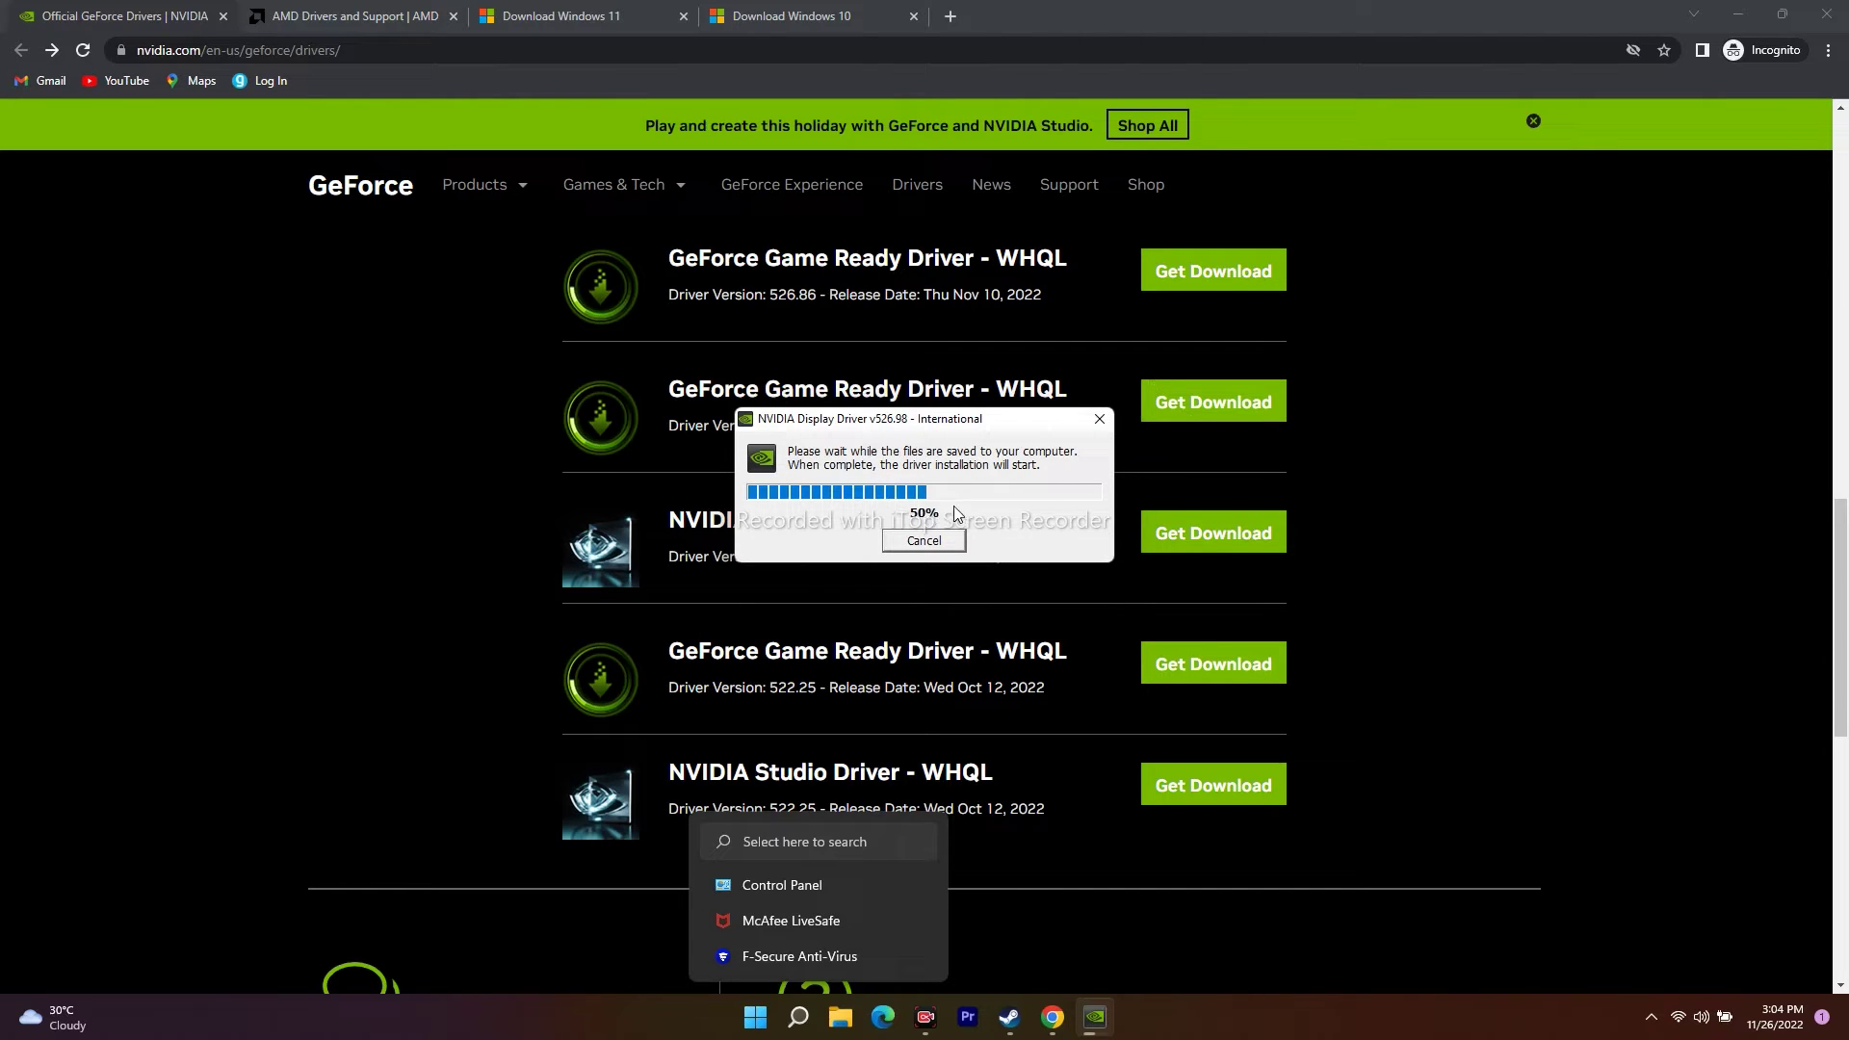
Minimize the browser, search Windows for "gra" and open Graphics settings
left_click(1753, 10)
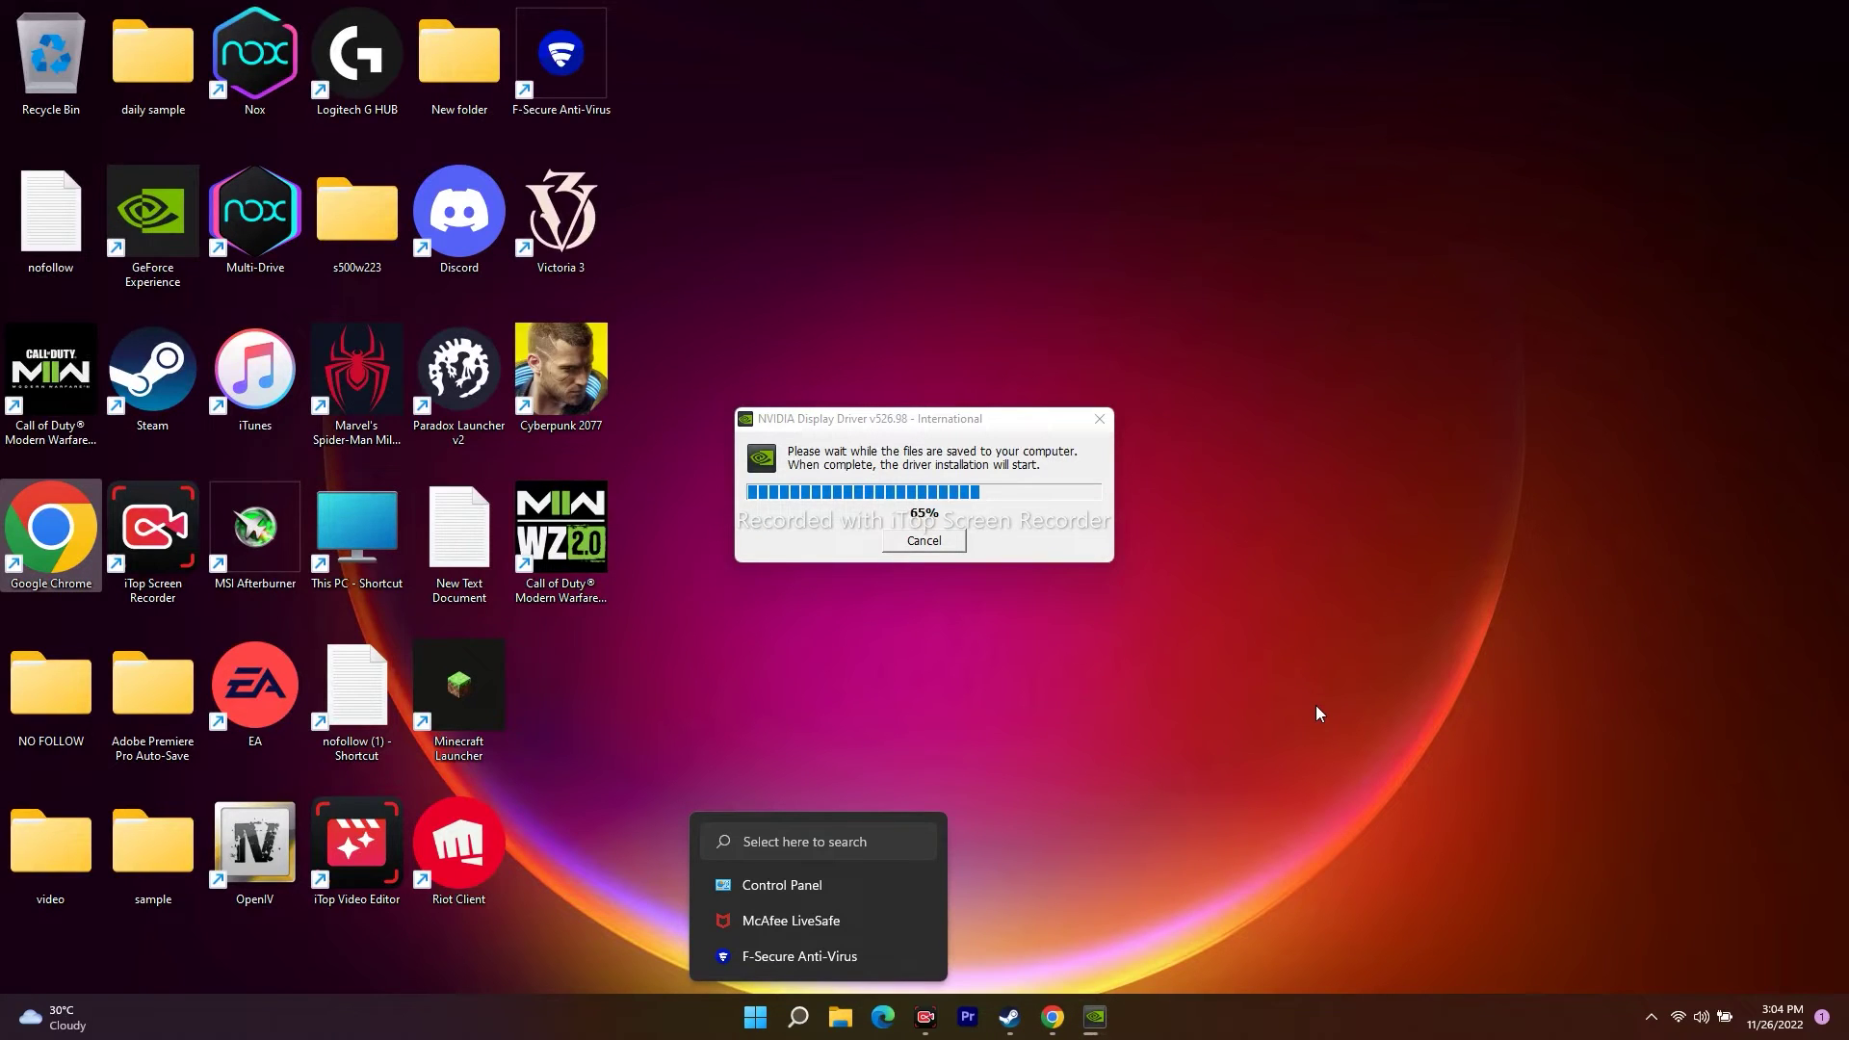
left_click(755, 1017)
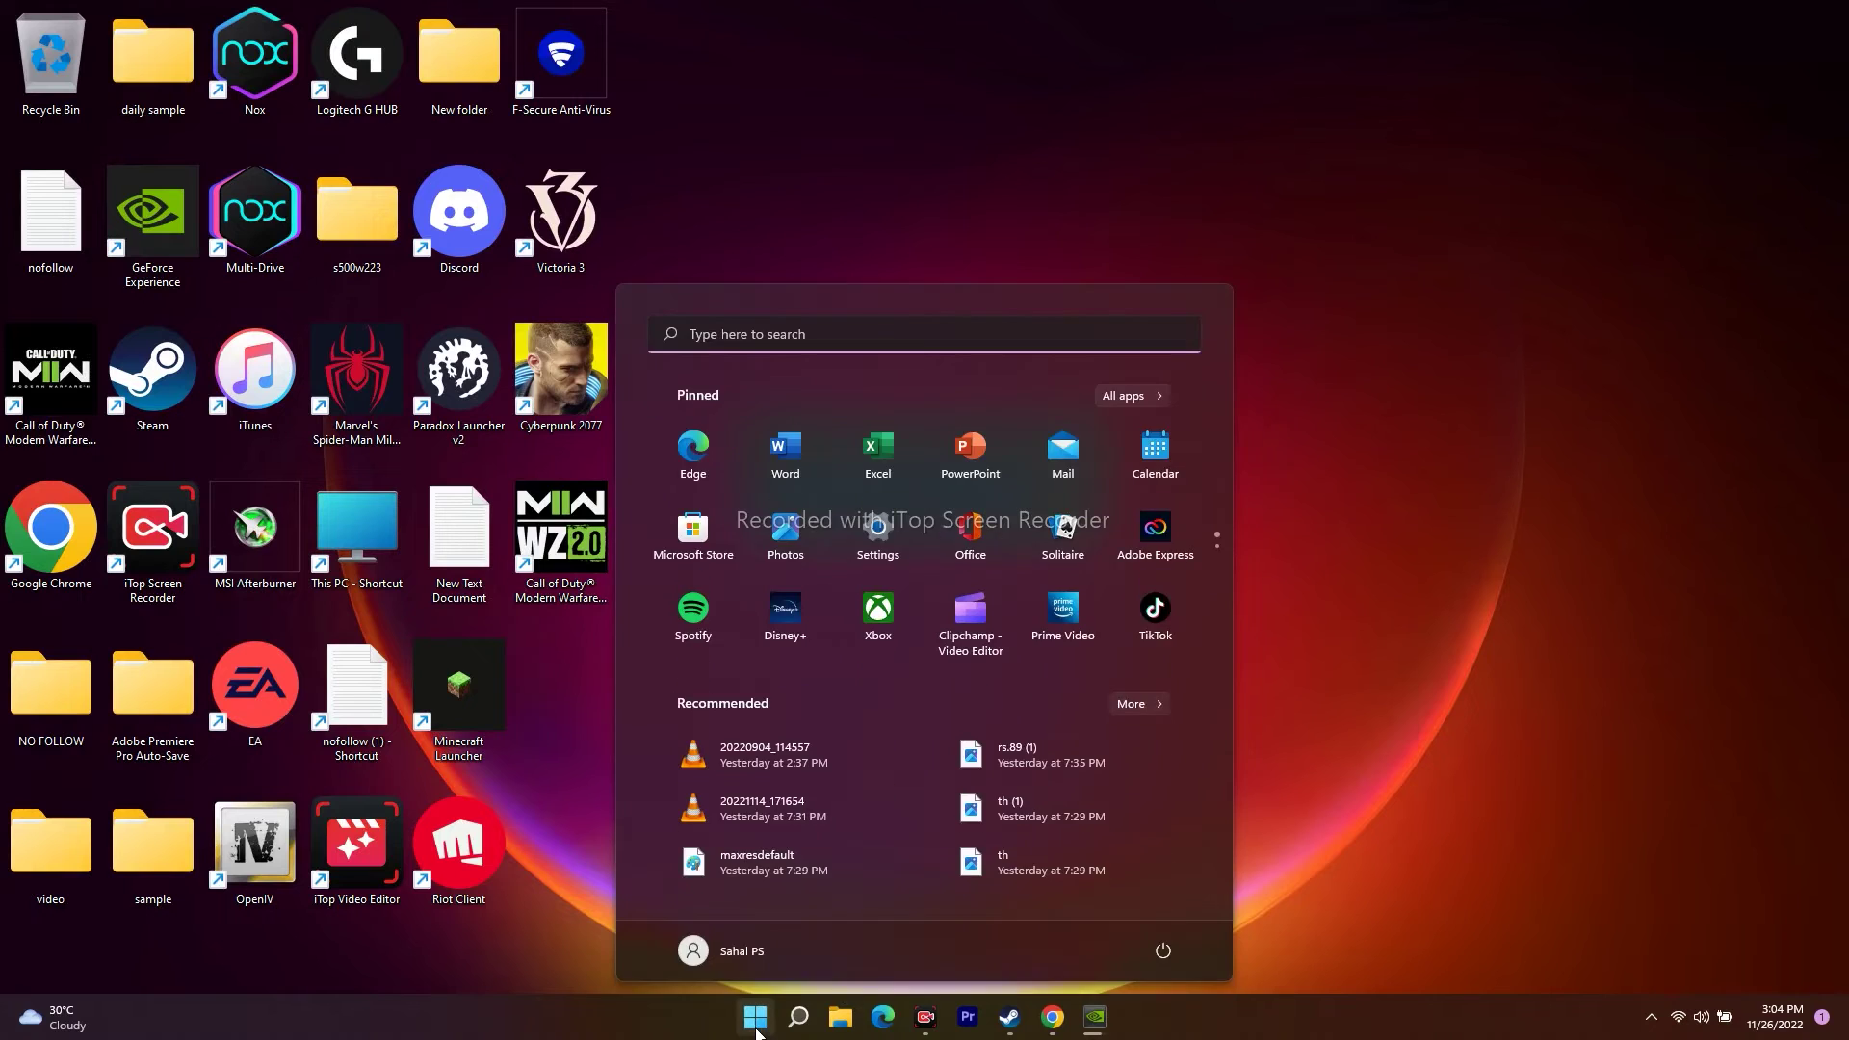
left_click(755, 1017)
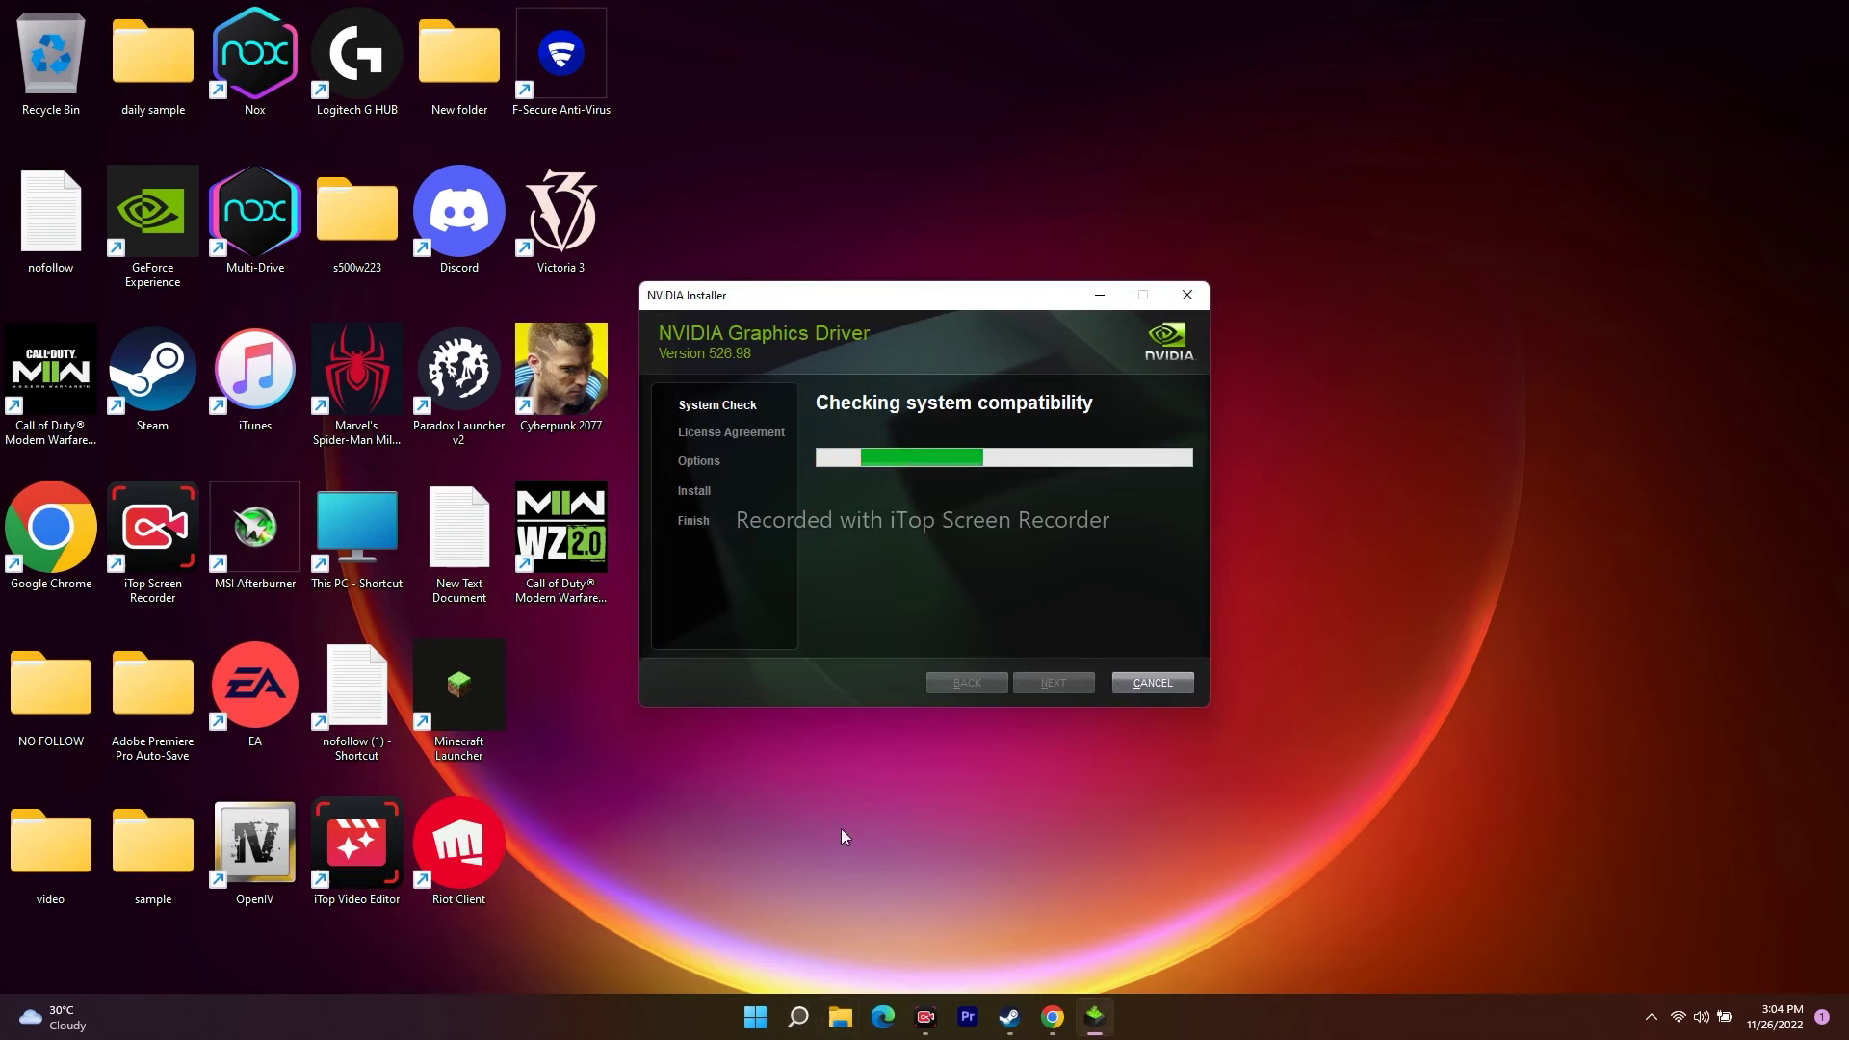
left_click(798, 1017)
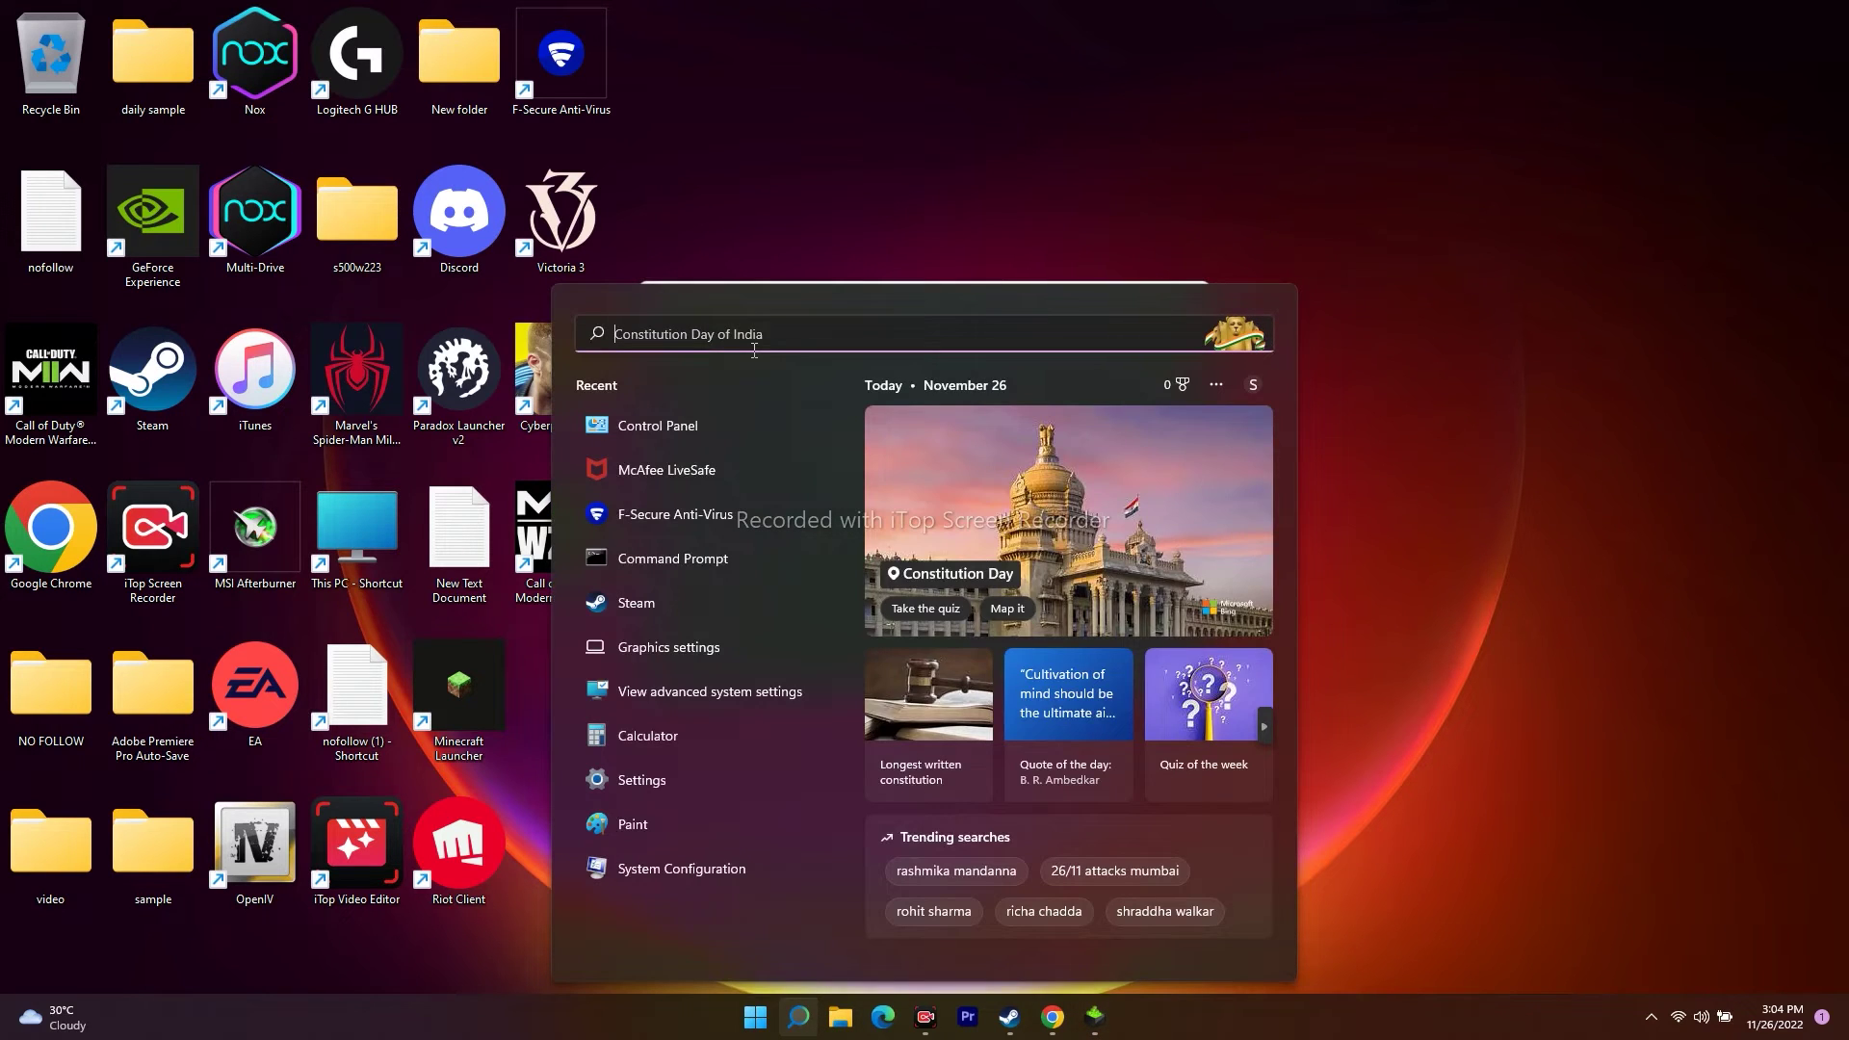
type("gra")
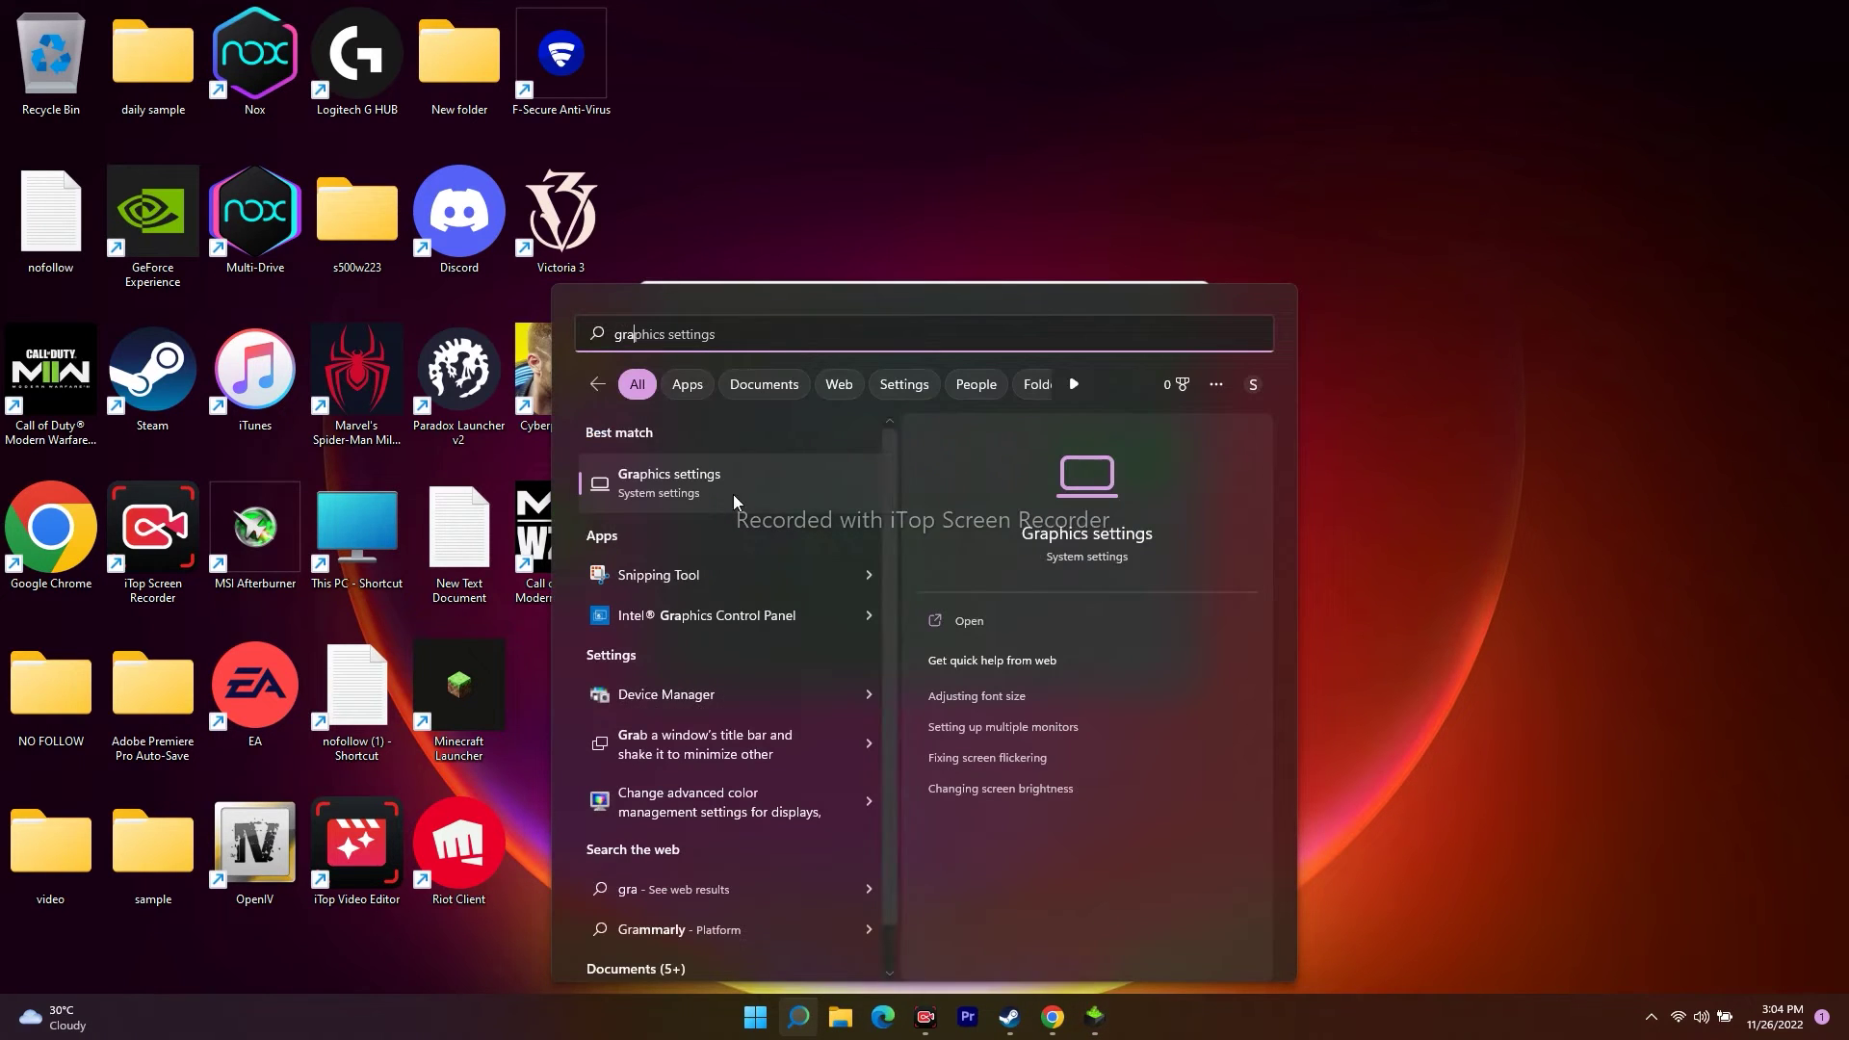
left_click(732, 494)
Remove Call of Duty HQ from the list of apps with custom graphics options
scroll(805, 442, "down", 4)
scroll(571, 359, "up", 2)
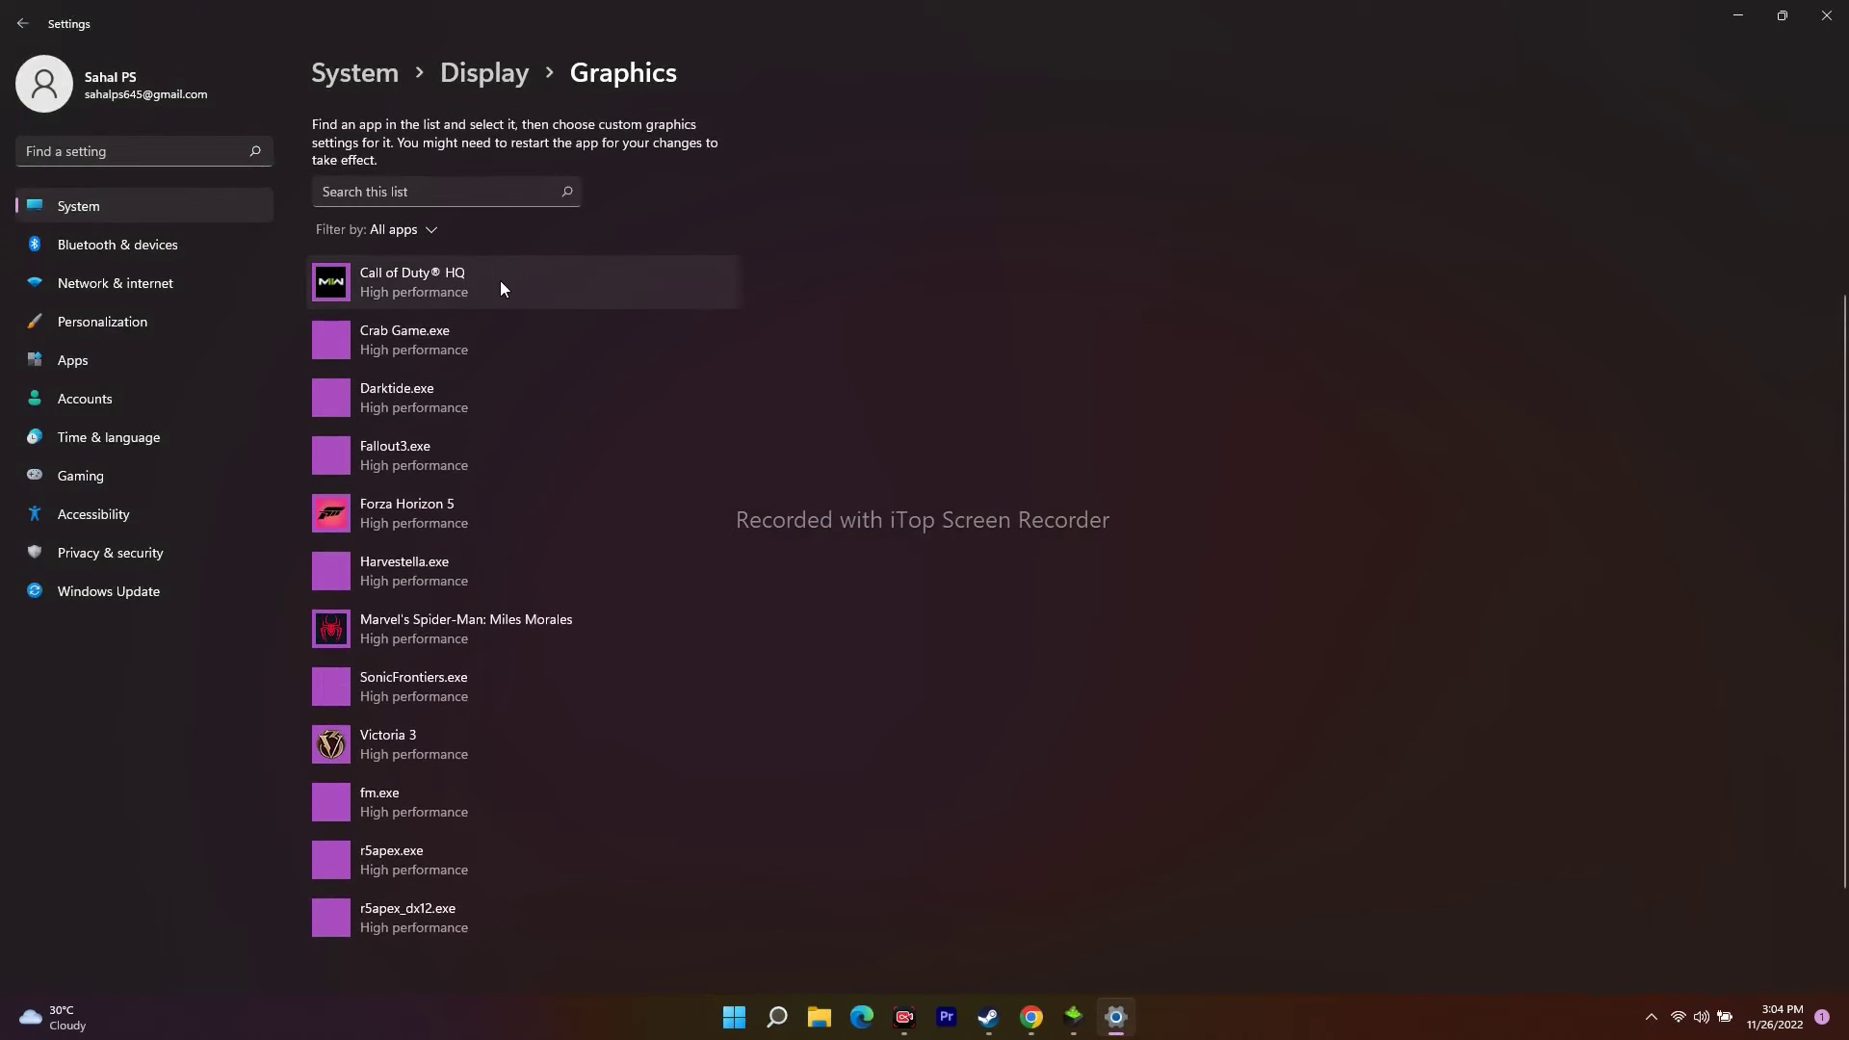
left_click(441, 274)
left_click(708, 376)
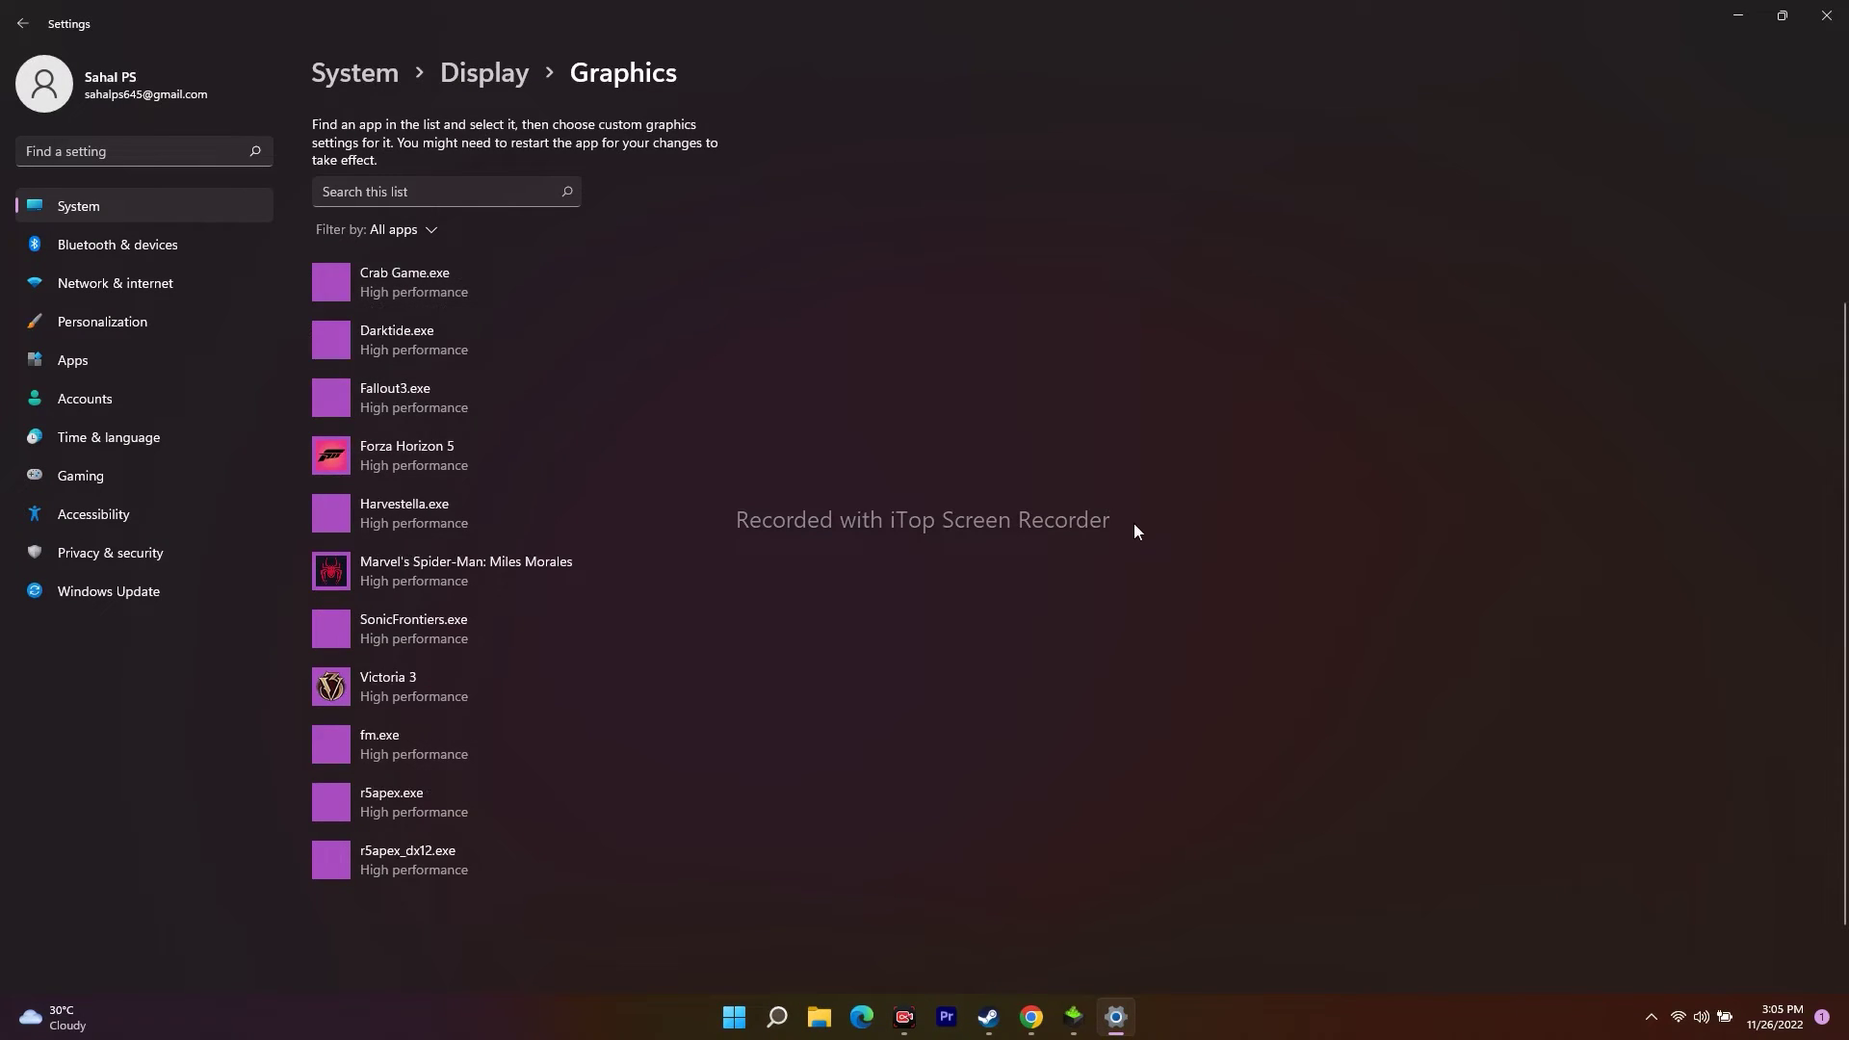
Start adding a desktop app to the custom graphics options and browse to Program Files (x86) on the C: drive
scroll(730, 687, "up", 3)
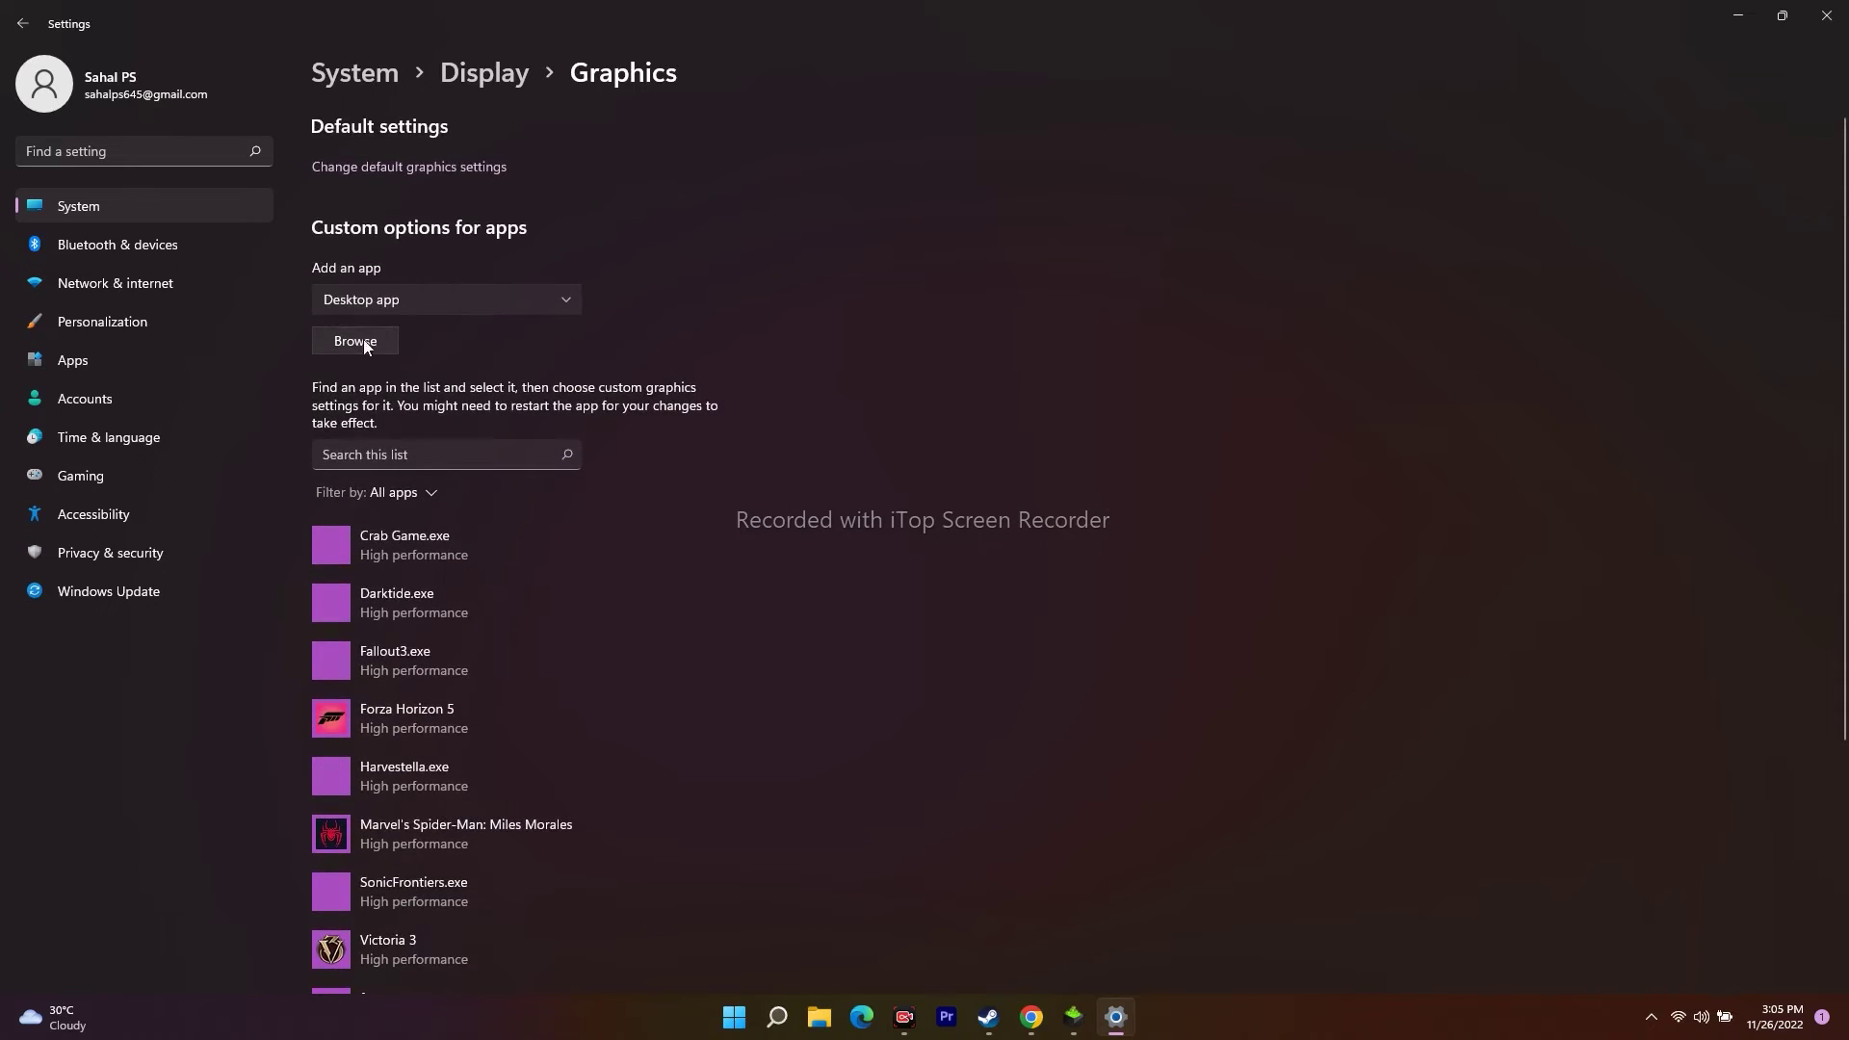
left_click(357, 345)
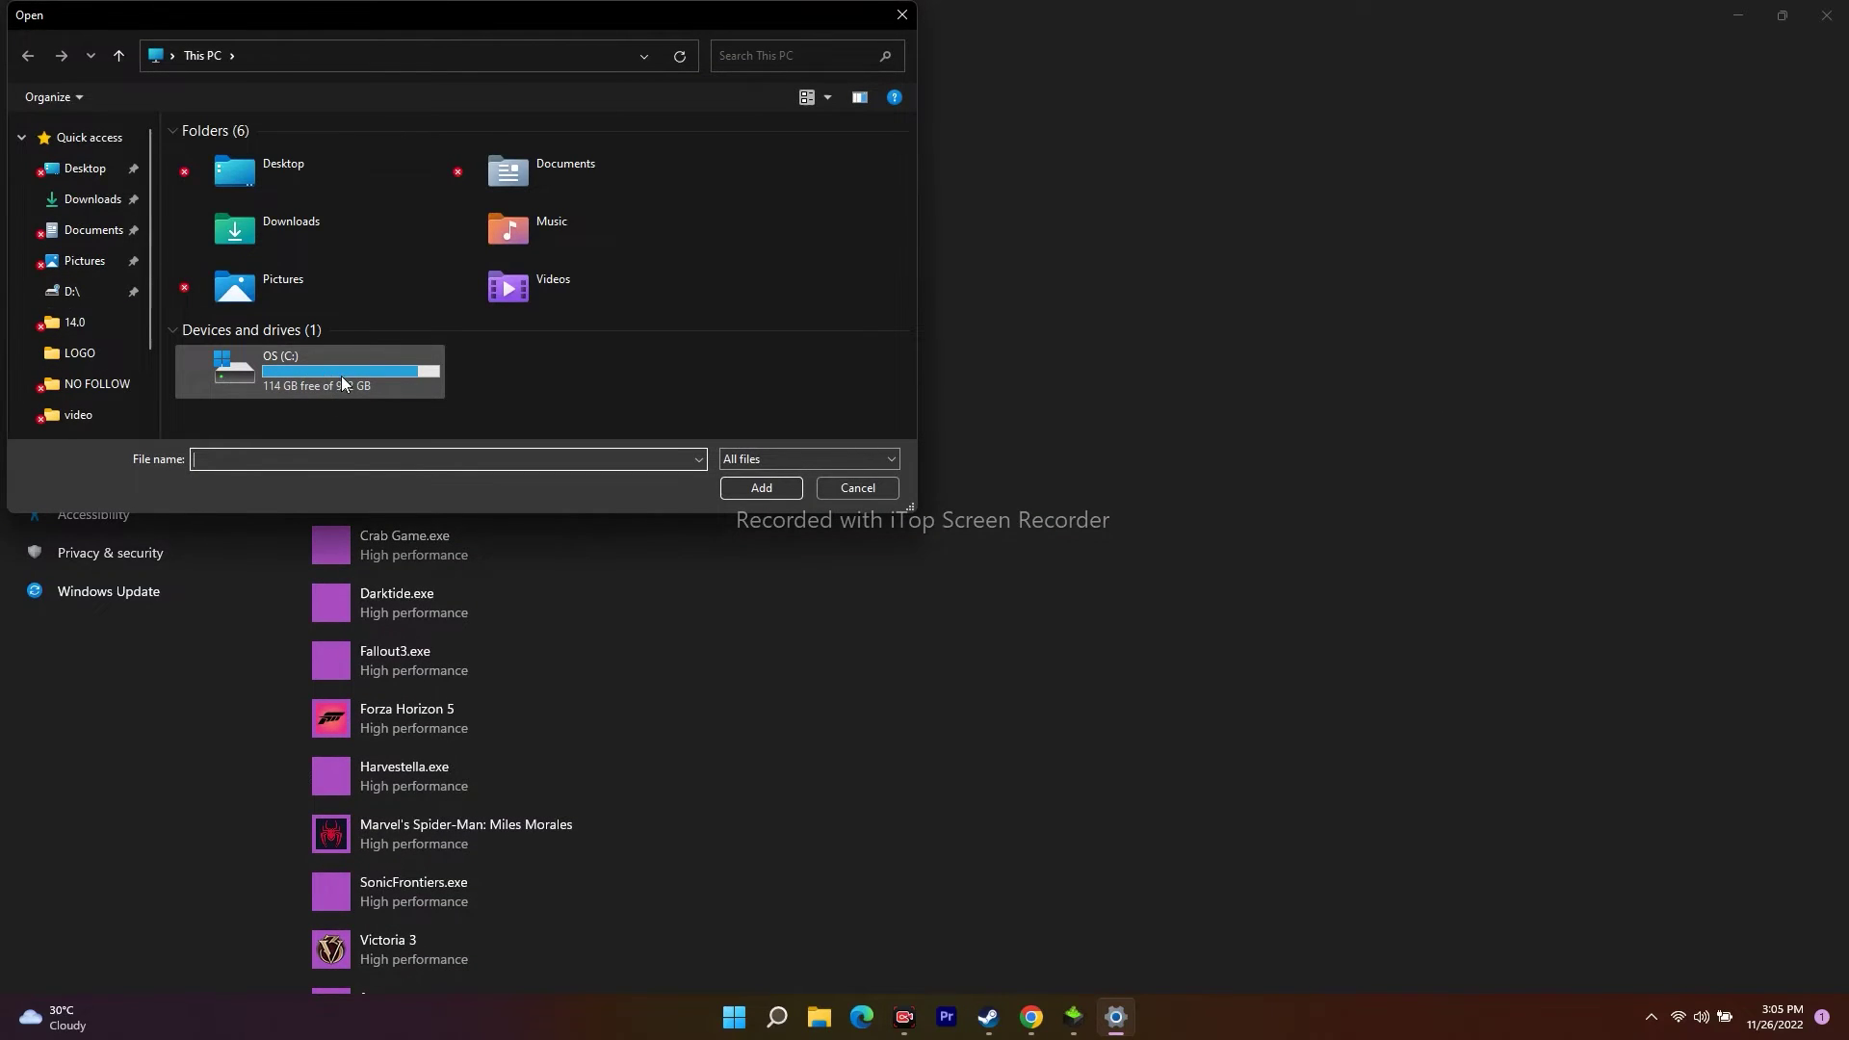
double_click(308, 367)
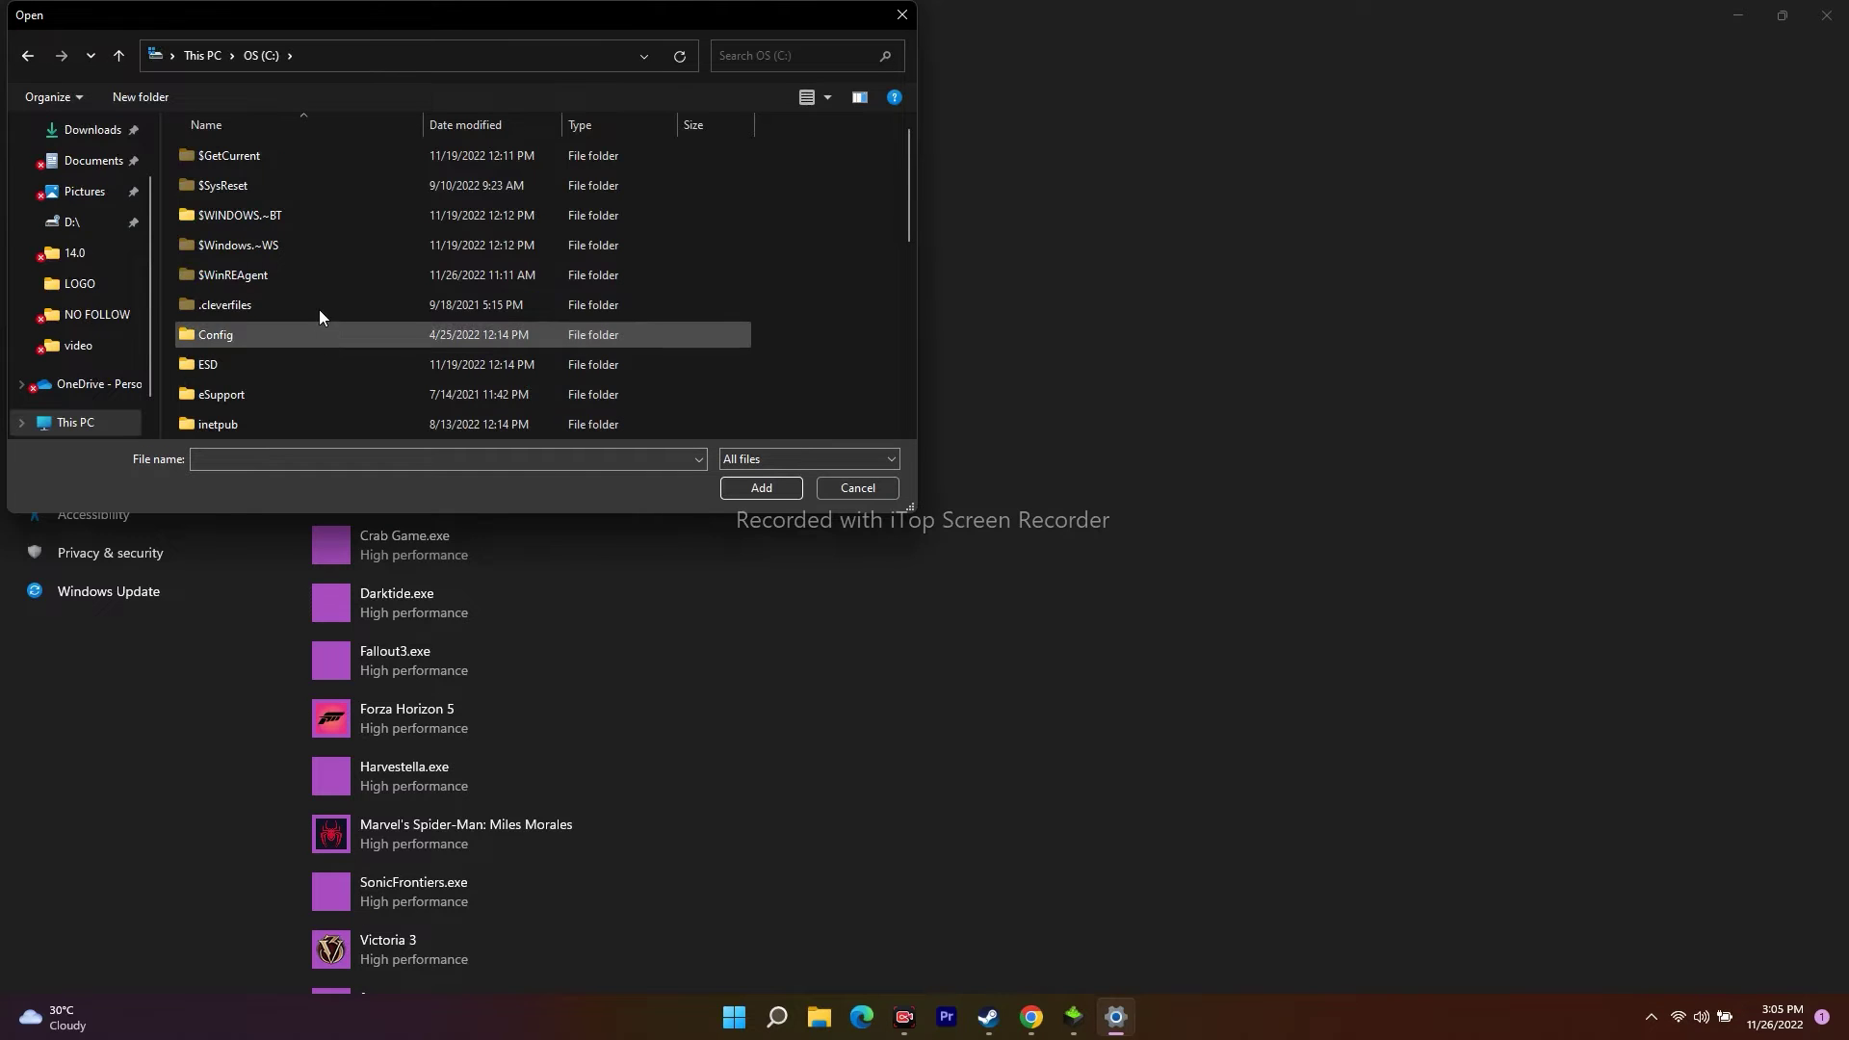
scroll(289, 279, "down", 3)
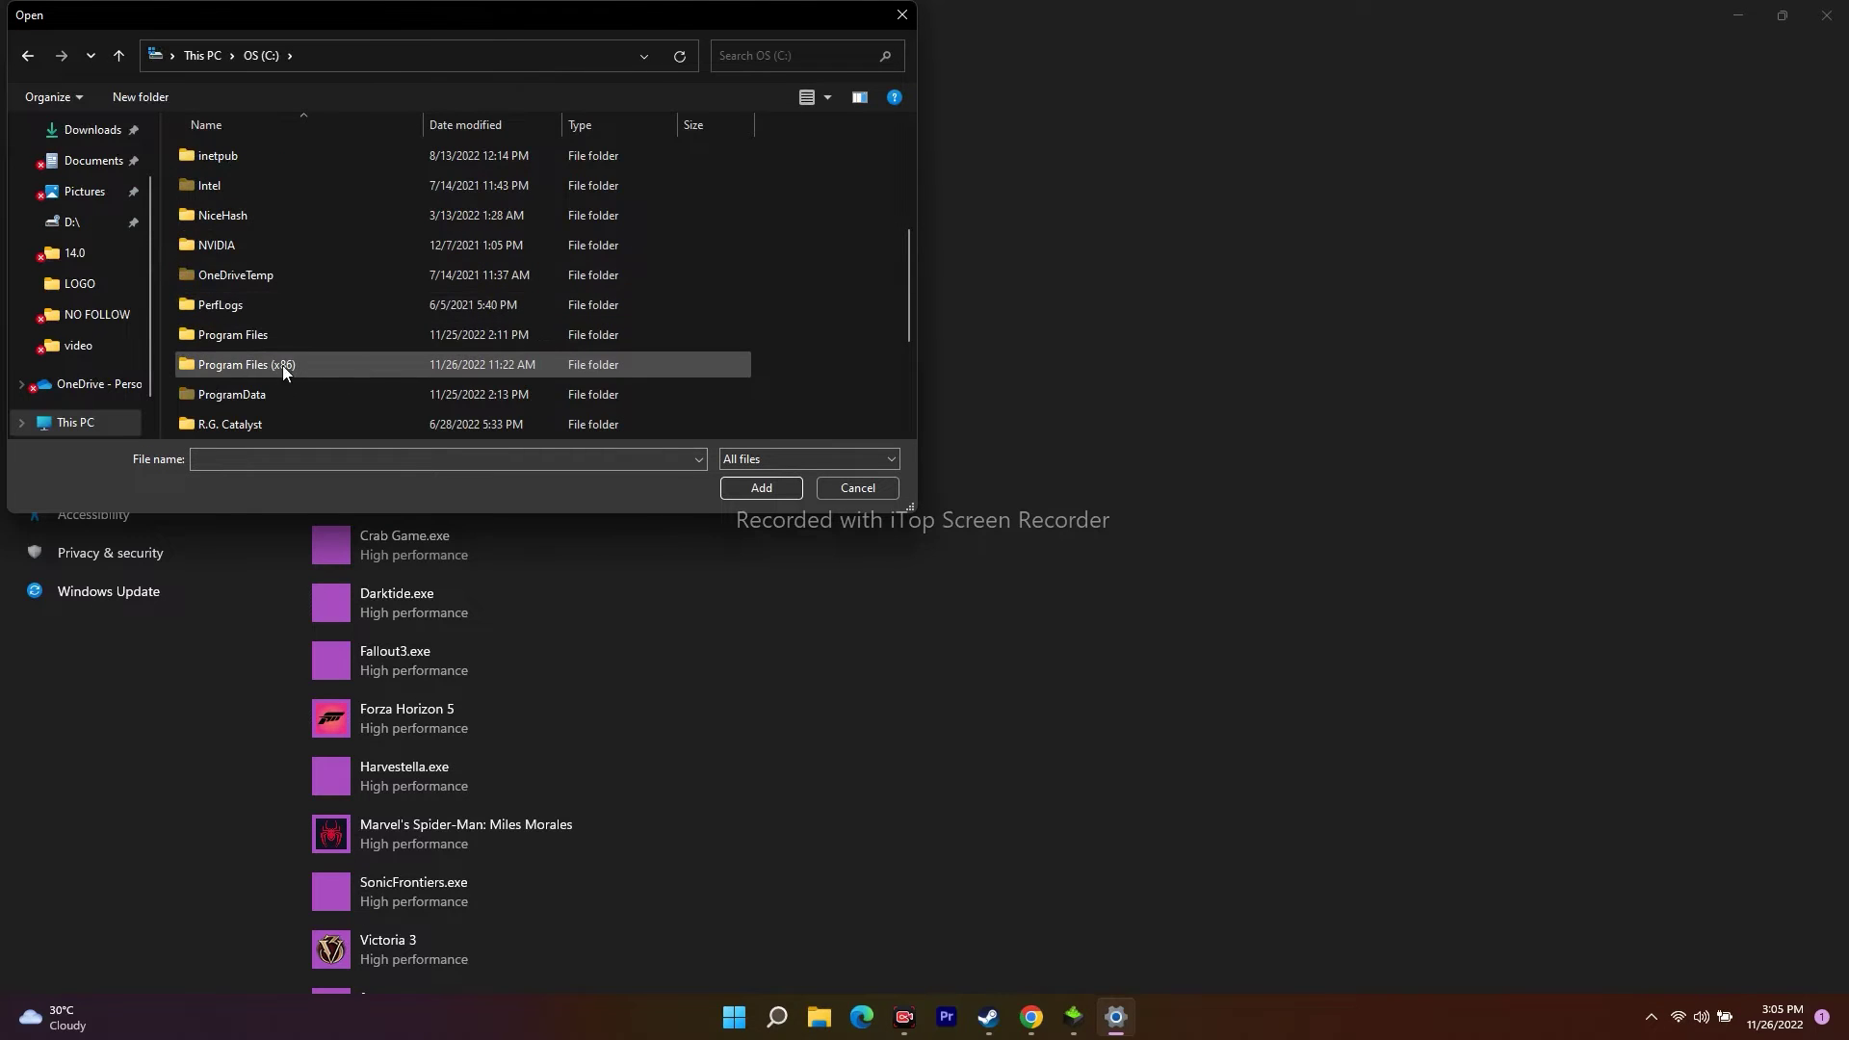
double_click(303, 367)
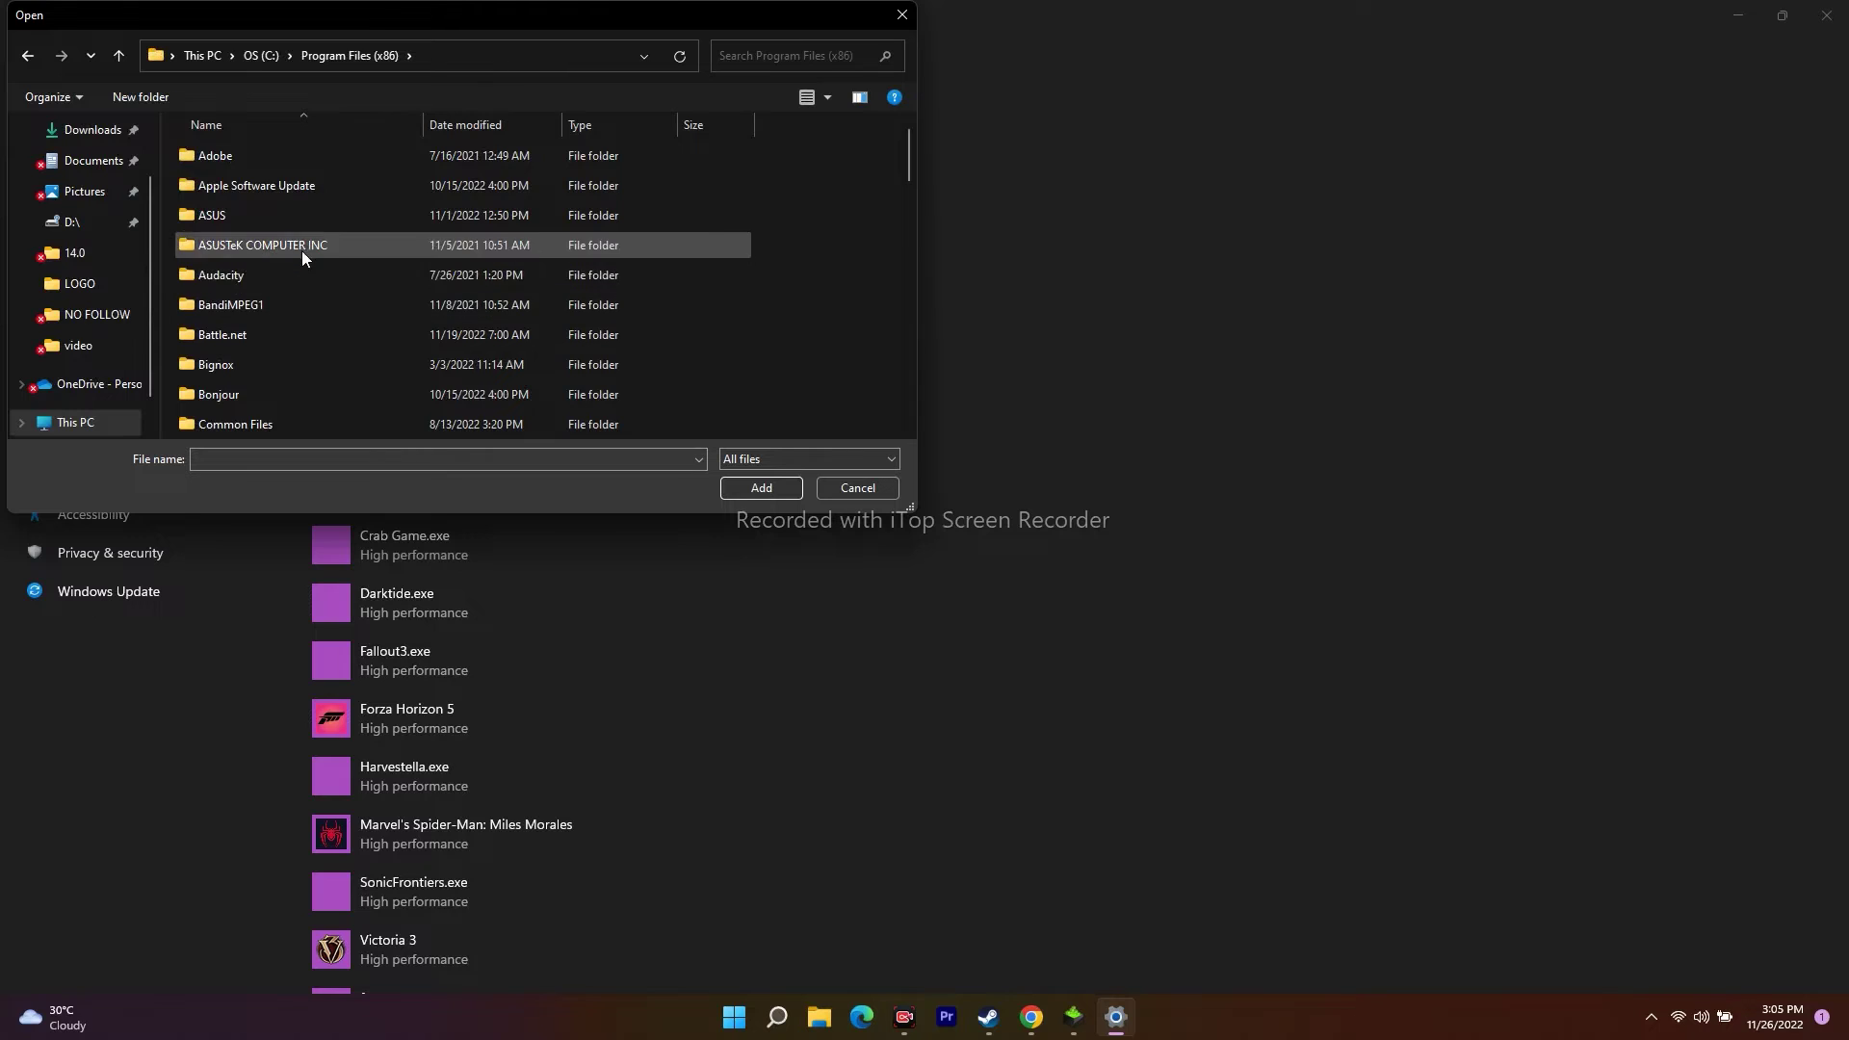
Find the Steam folder inside Program Files (x86) and open it
scroll(302, 271, "down", 2)
scroll(275, 308, "down", 1)
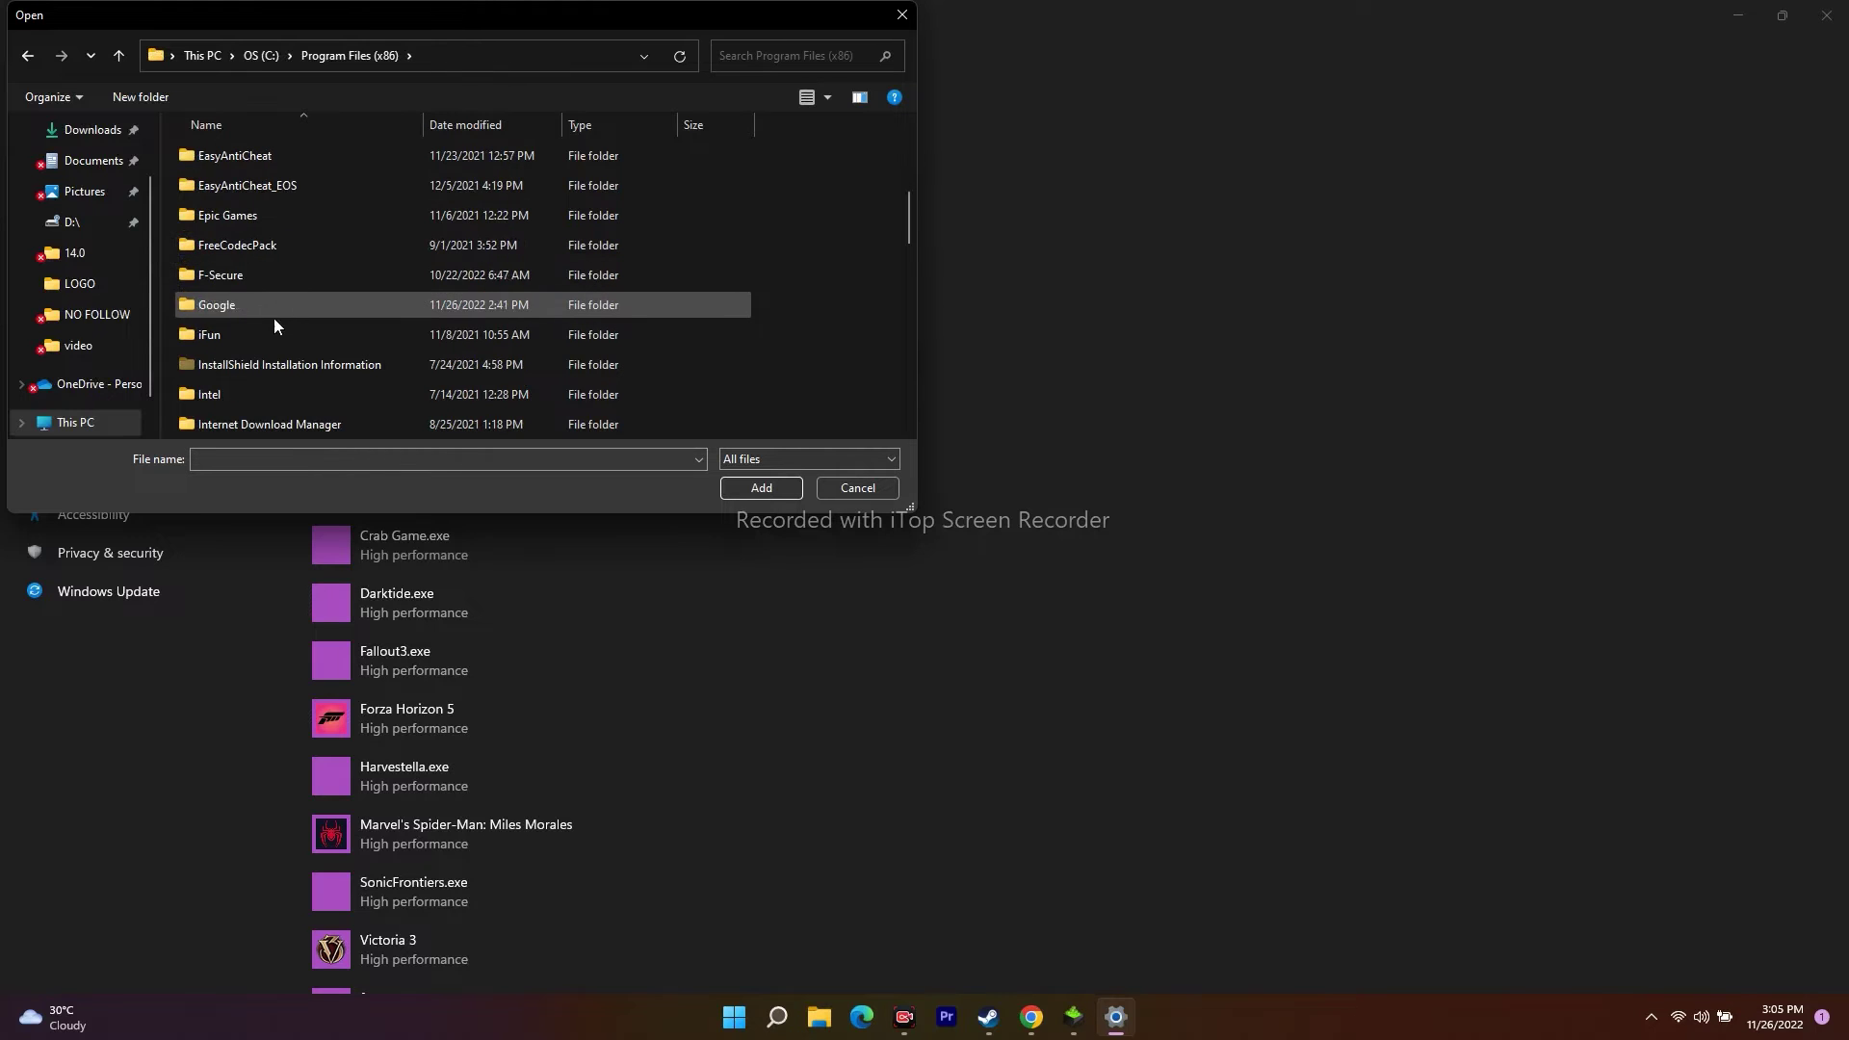
scroll(269, 294, "down", 1)
scroll(287, 320, "down", 6)
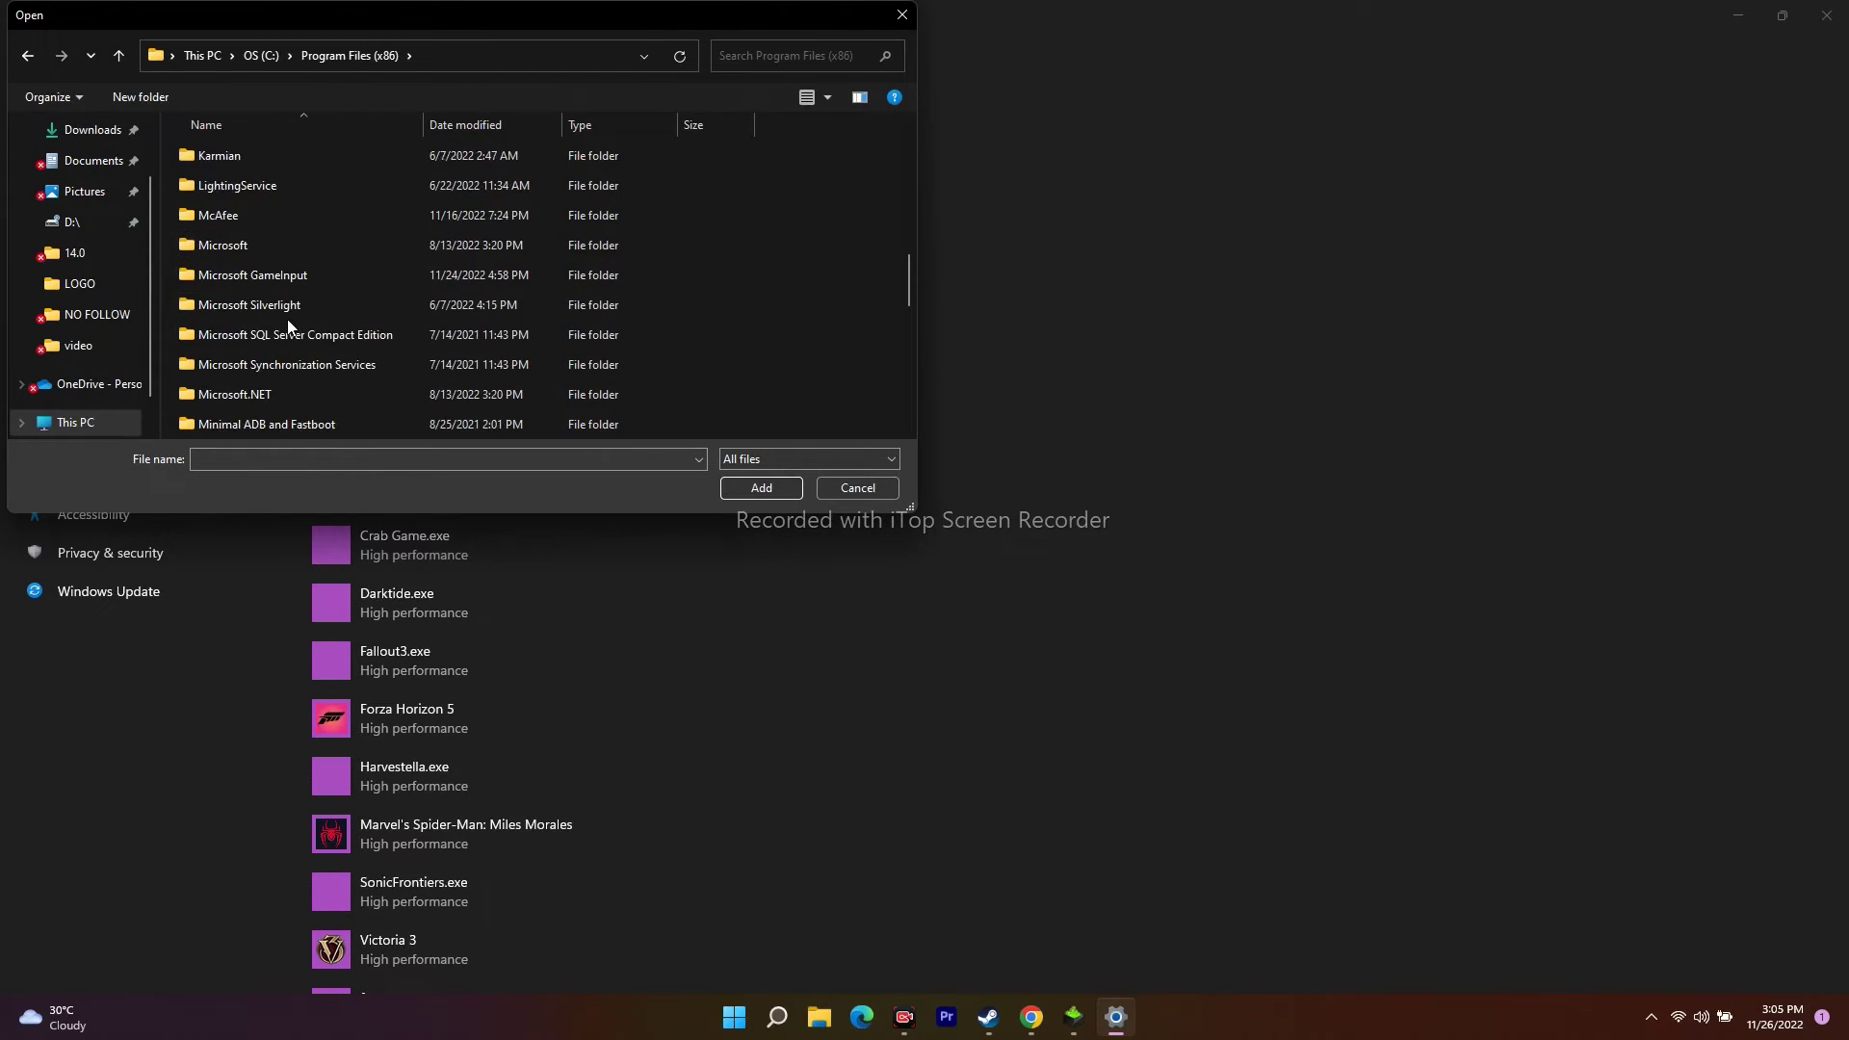
scroll(287, 320, "down", 5)
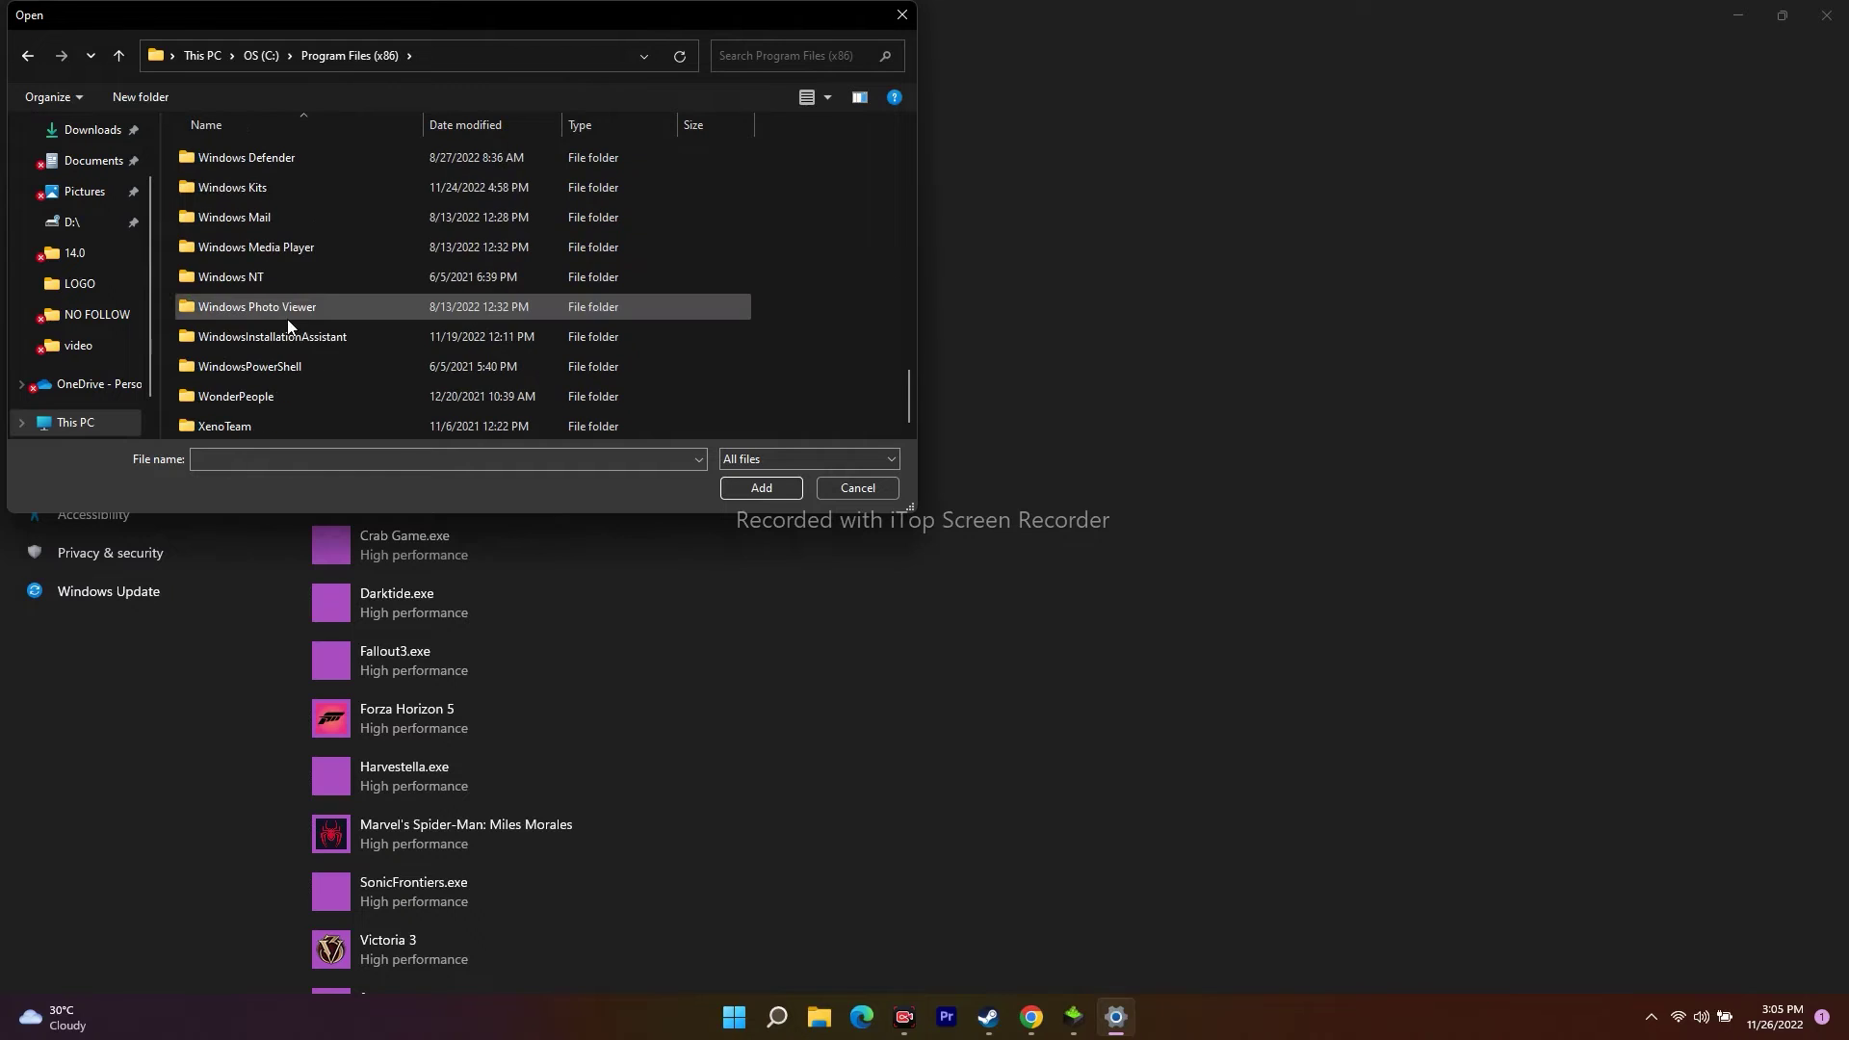
scroll(287, 320, "up", 3)
scroll(287, 328, "up", 10)
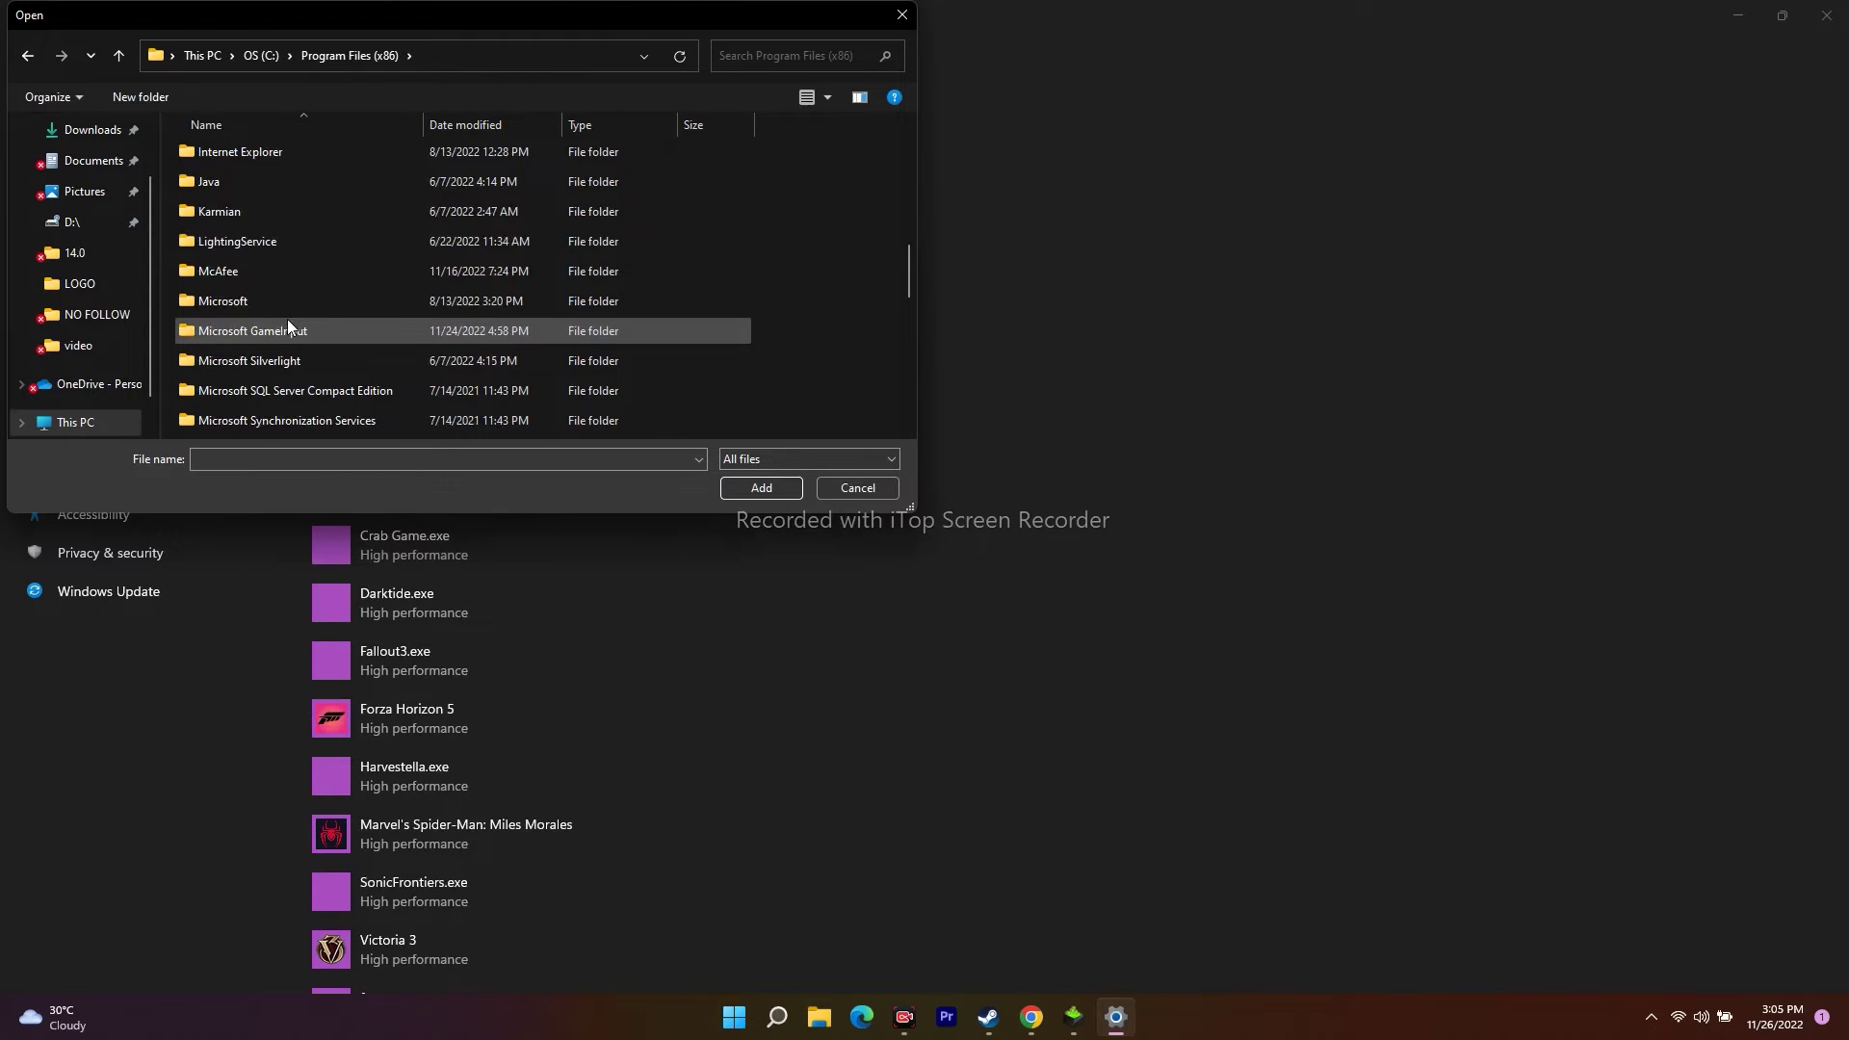
scroll(287, 327, "up", 2)
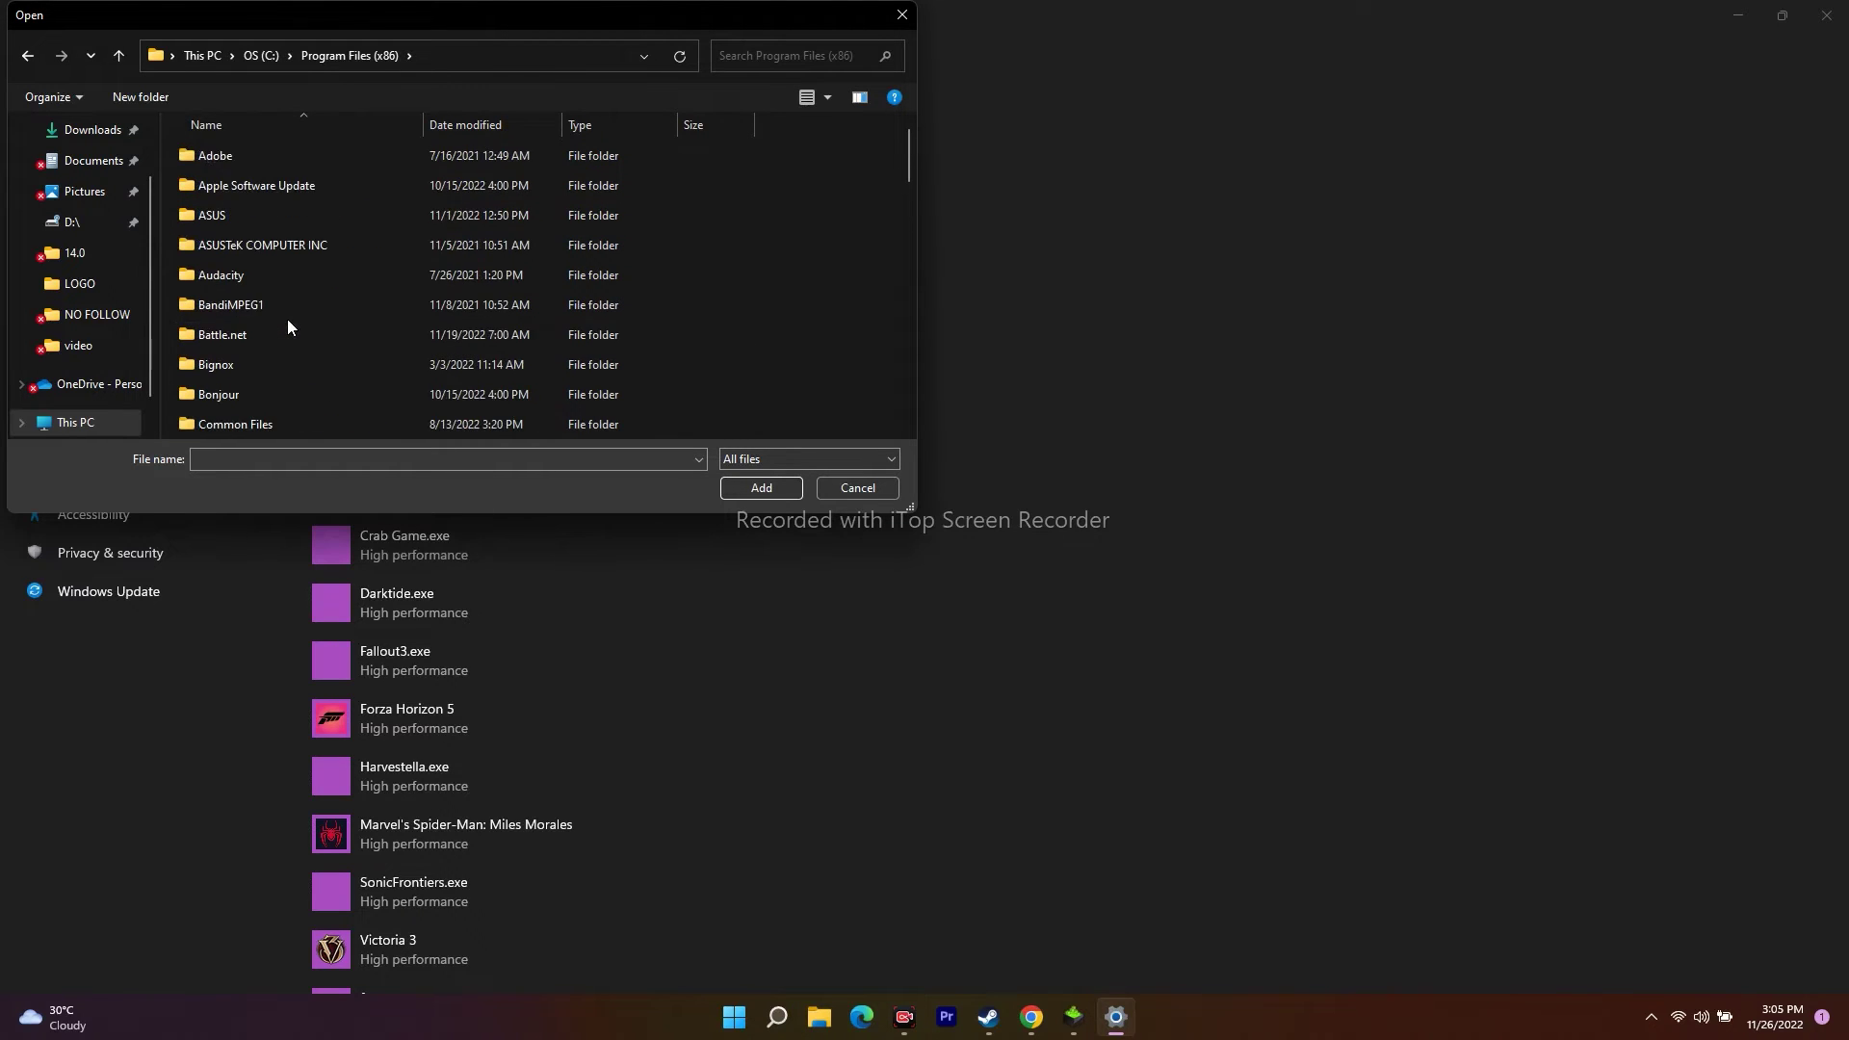
scroll(270, 336, "down", 1)
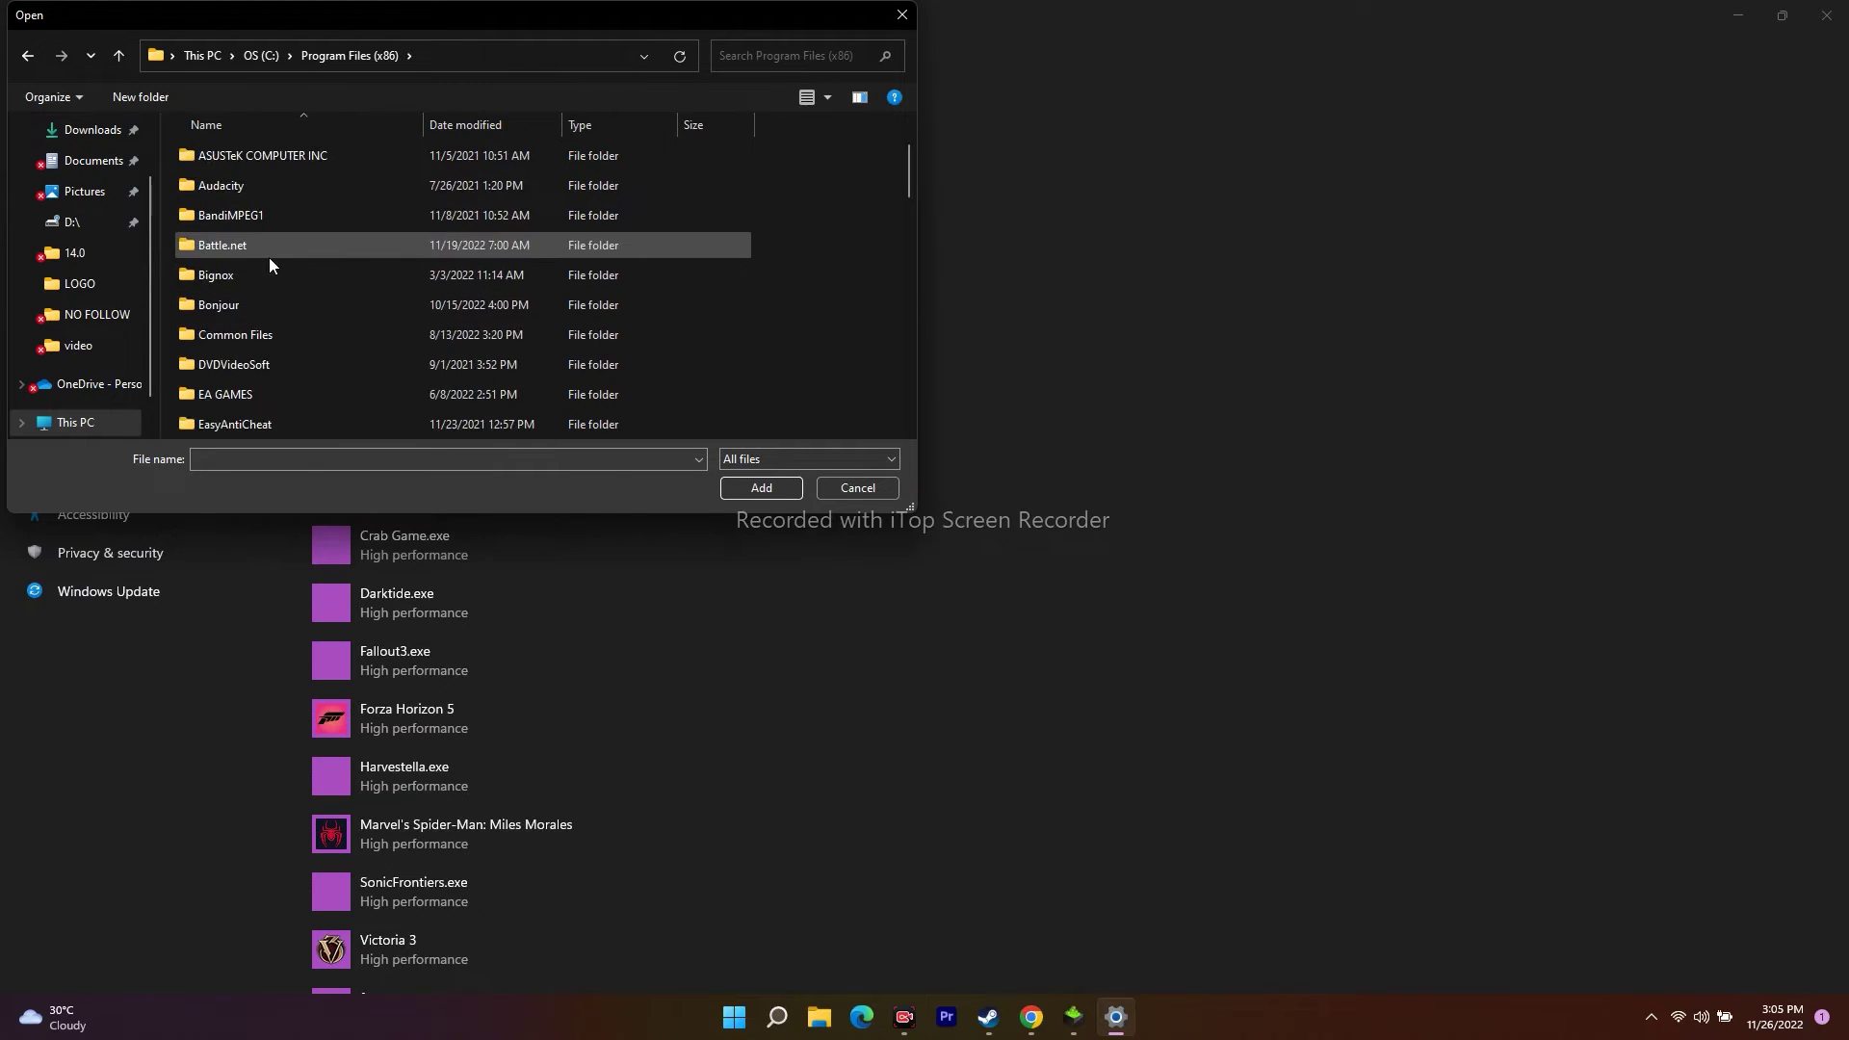
scroll(269, 257, "down", 4)
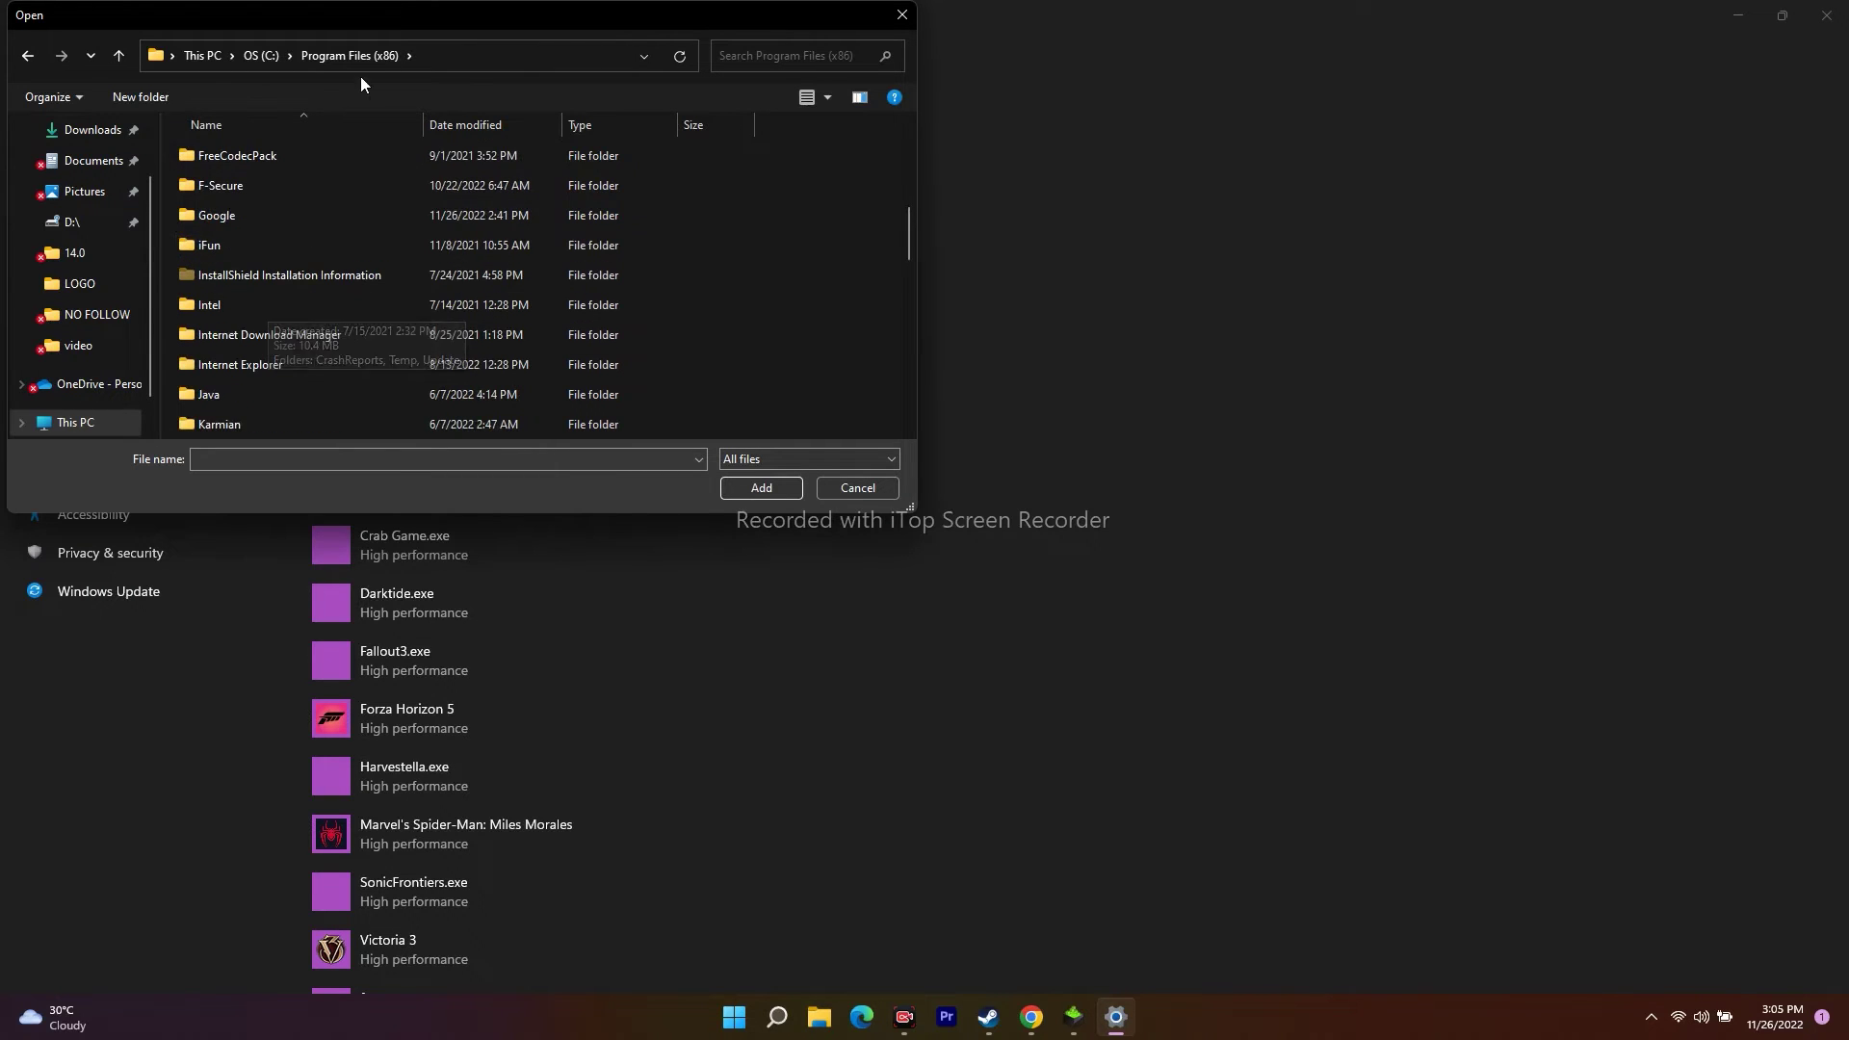
scroll(293, 245, "down", 1)
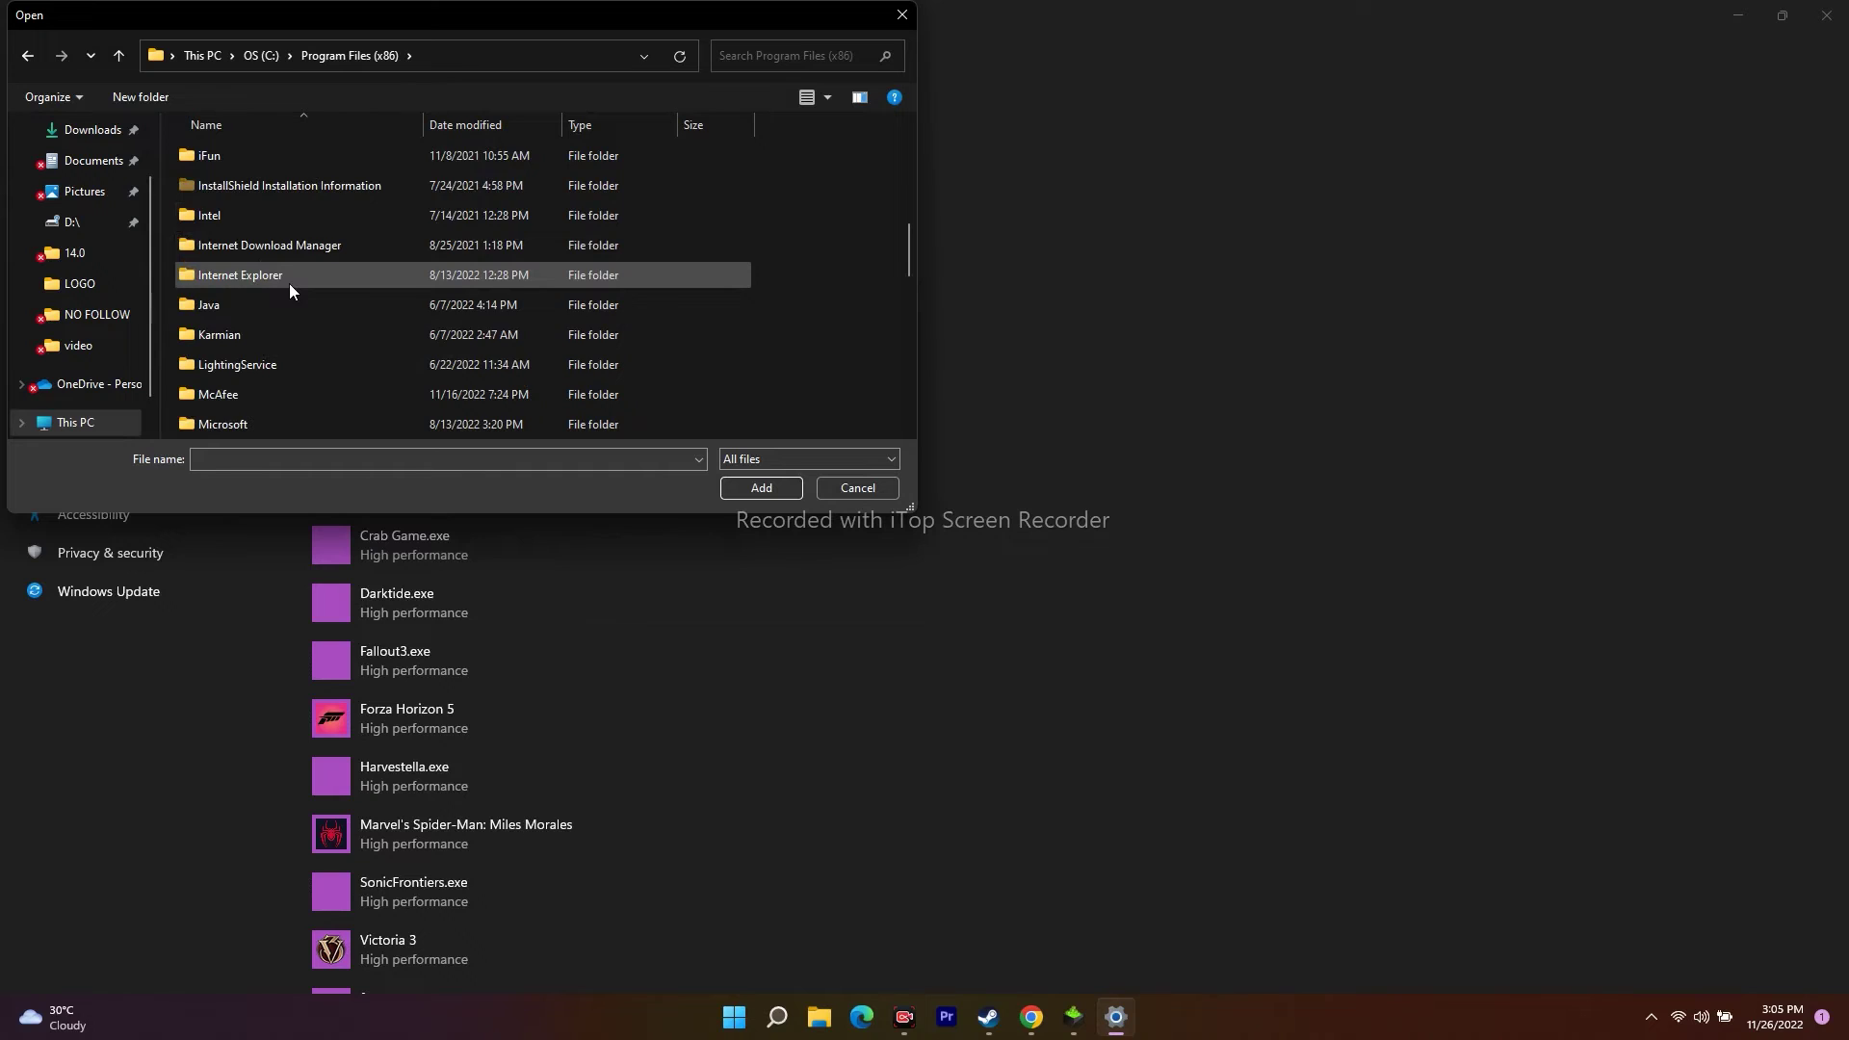
scroll(291, 281, "down", 3)
scroll(293, 279, "down", 3)
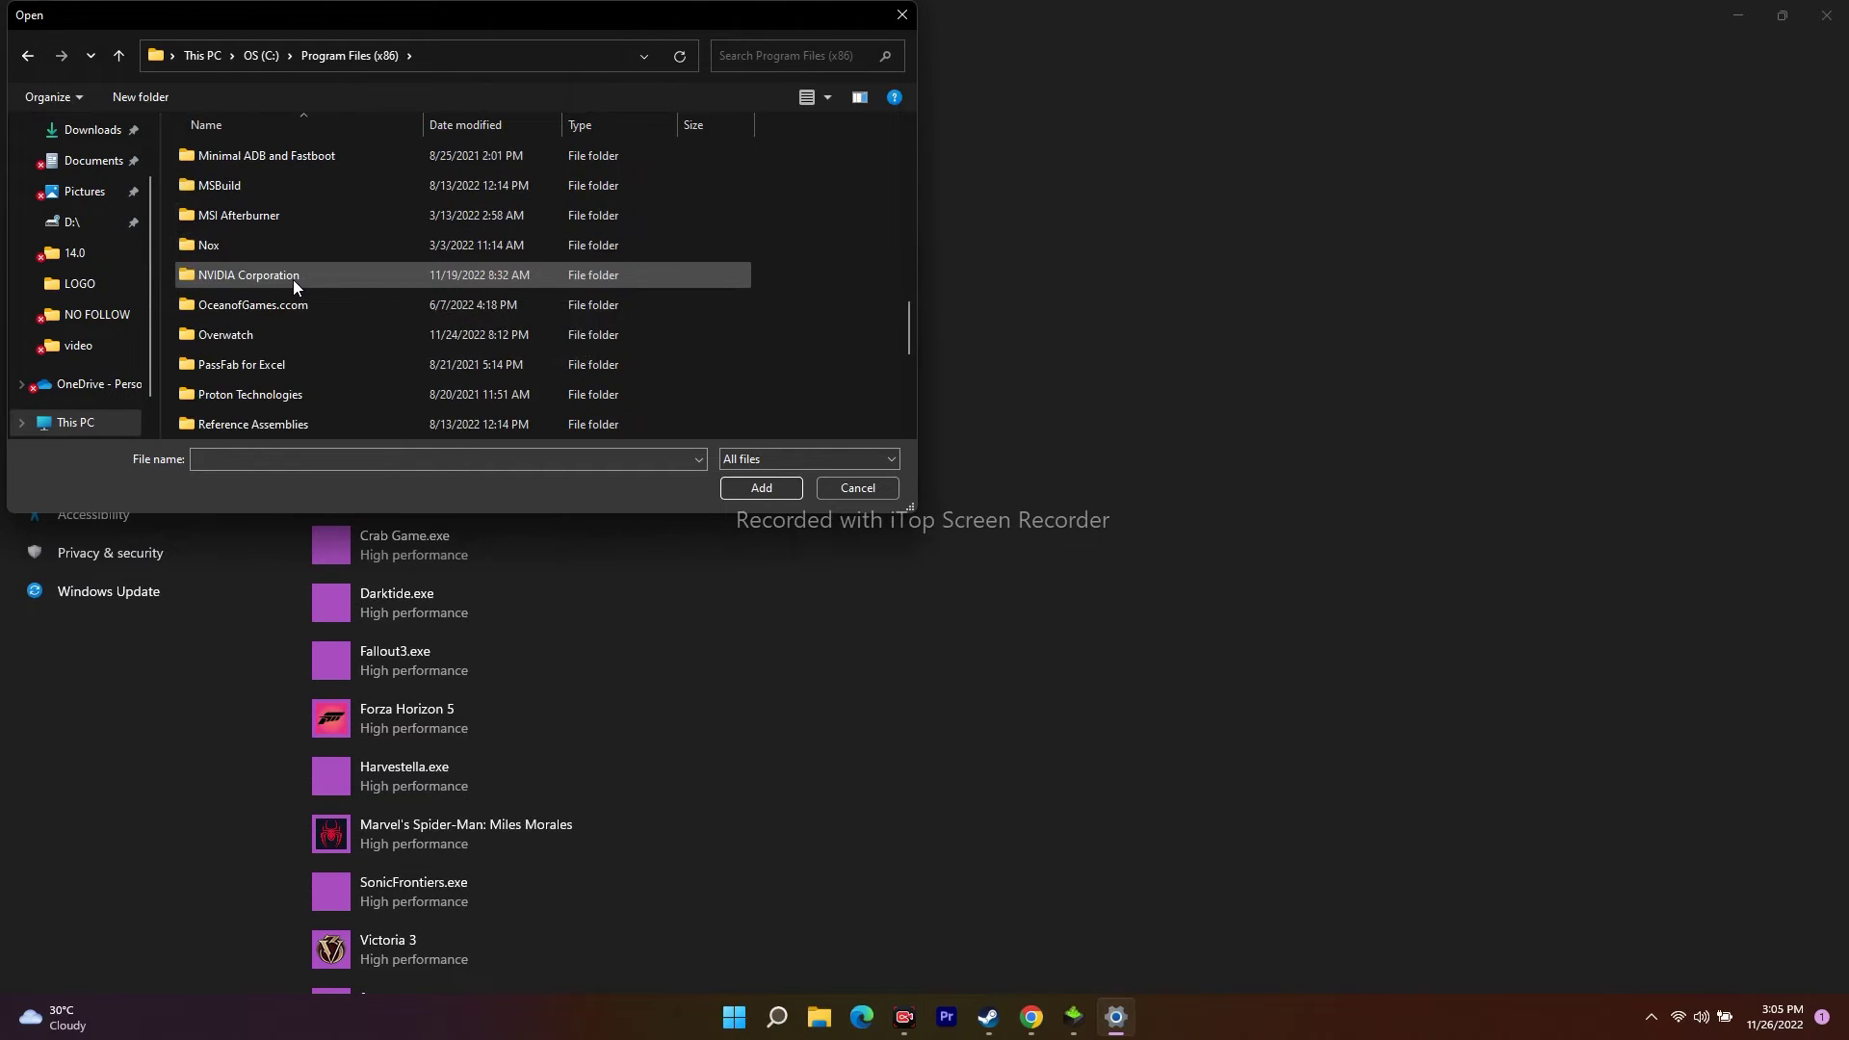
double_click(222, 366)
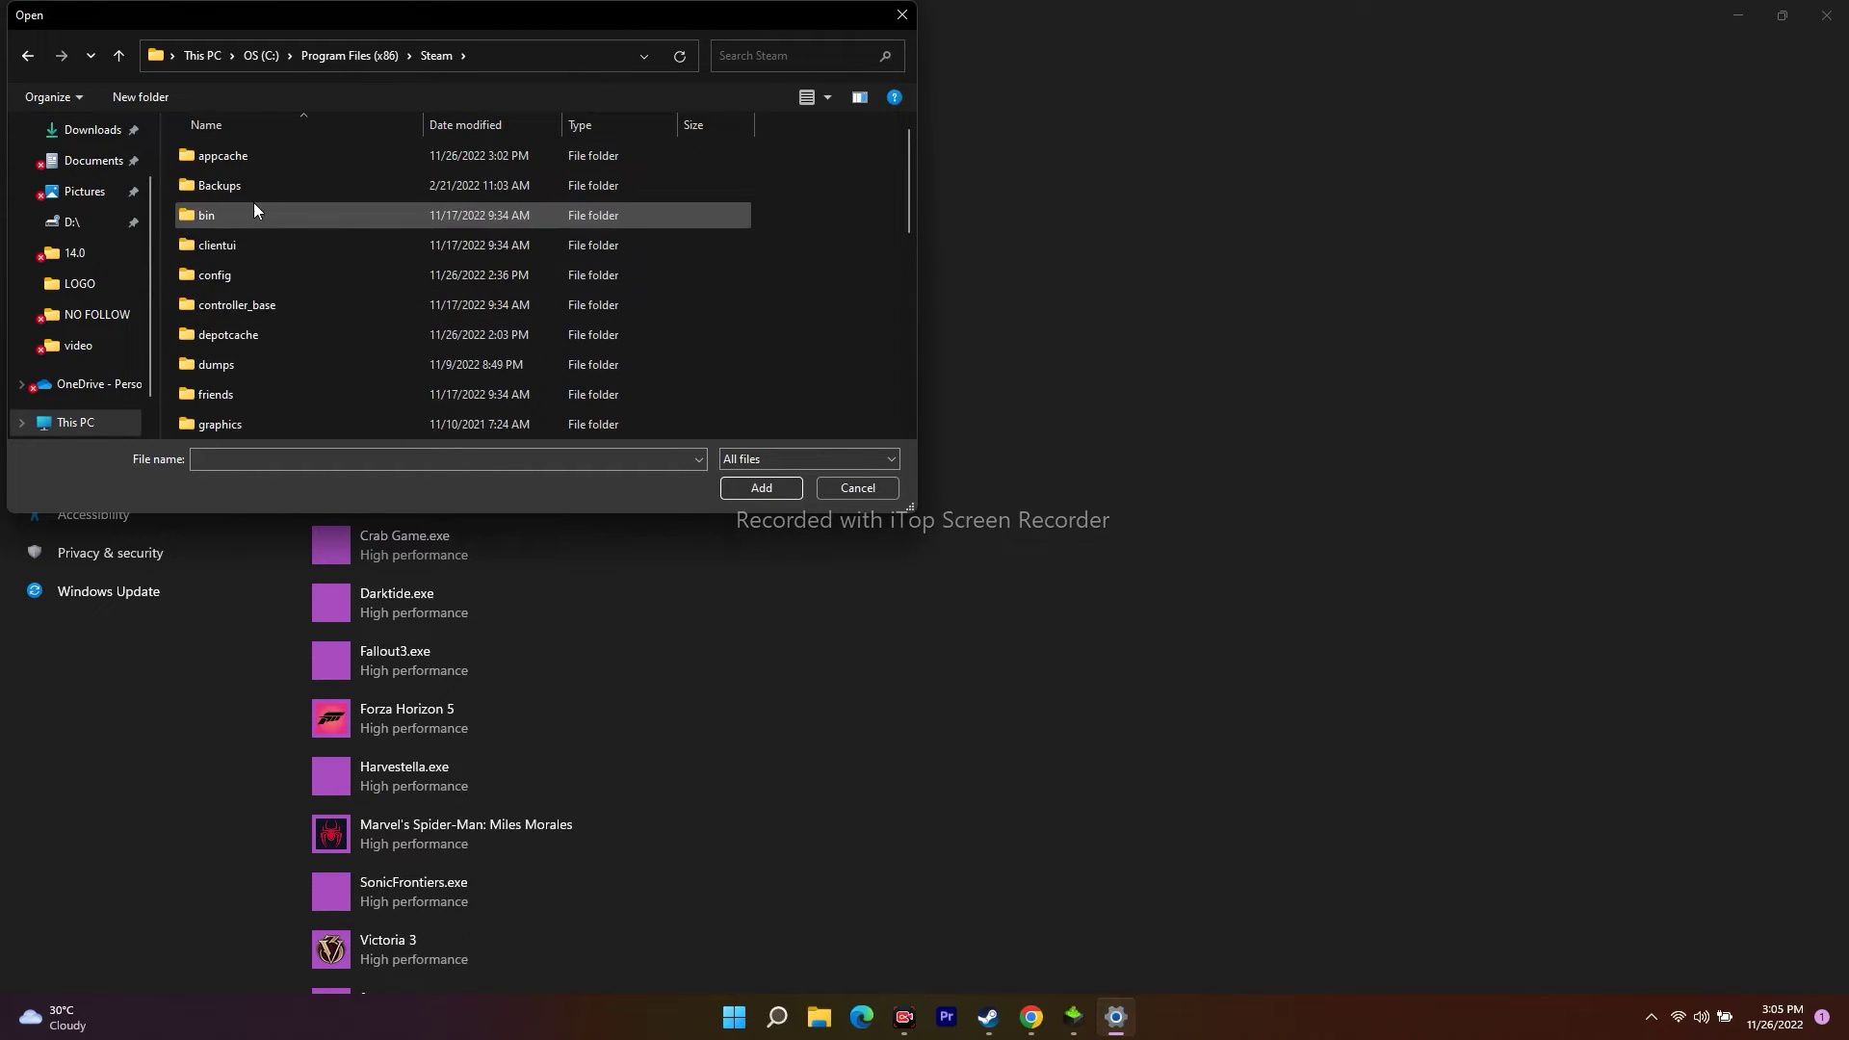
Browse from the Steam folder through steamapps and common to the Call of Duty HQ folder
scroll(297, 269, "down", 4)
double_click(279, 307)
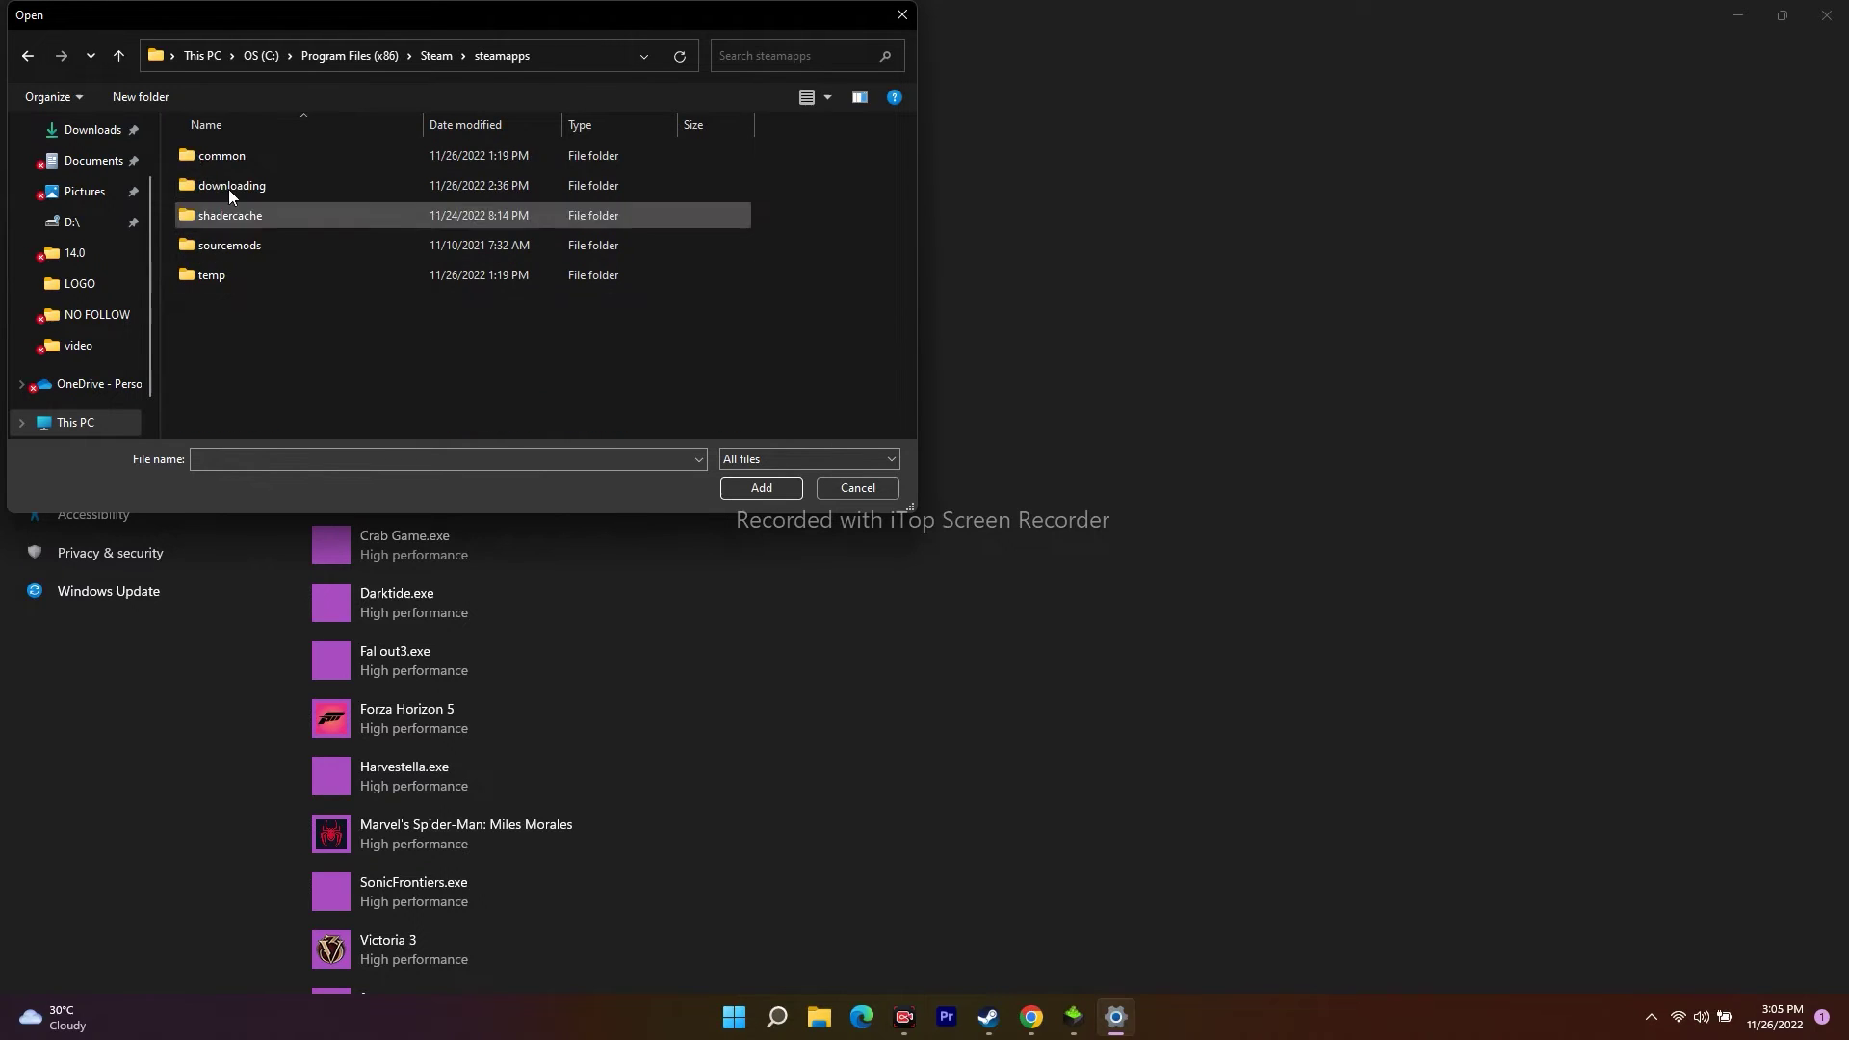
double_click(223, 158)
double_click(260, 158)
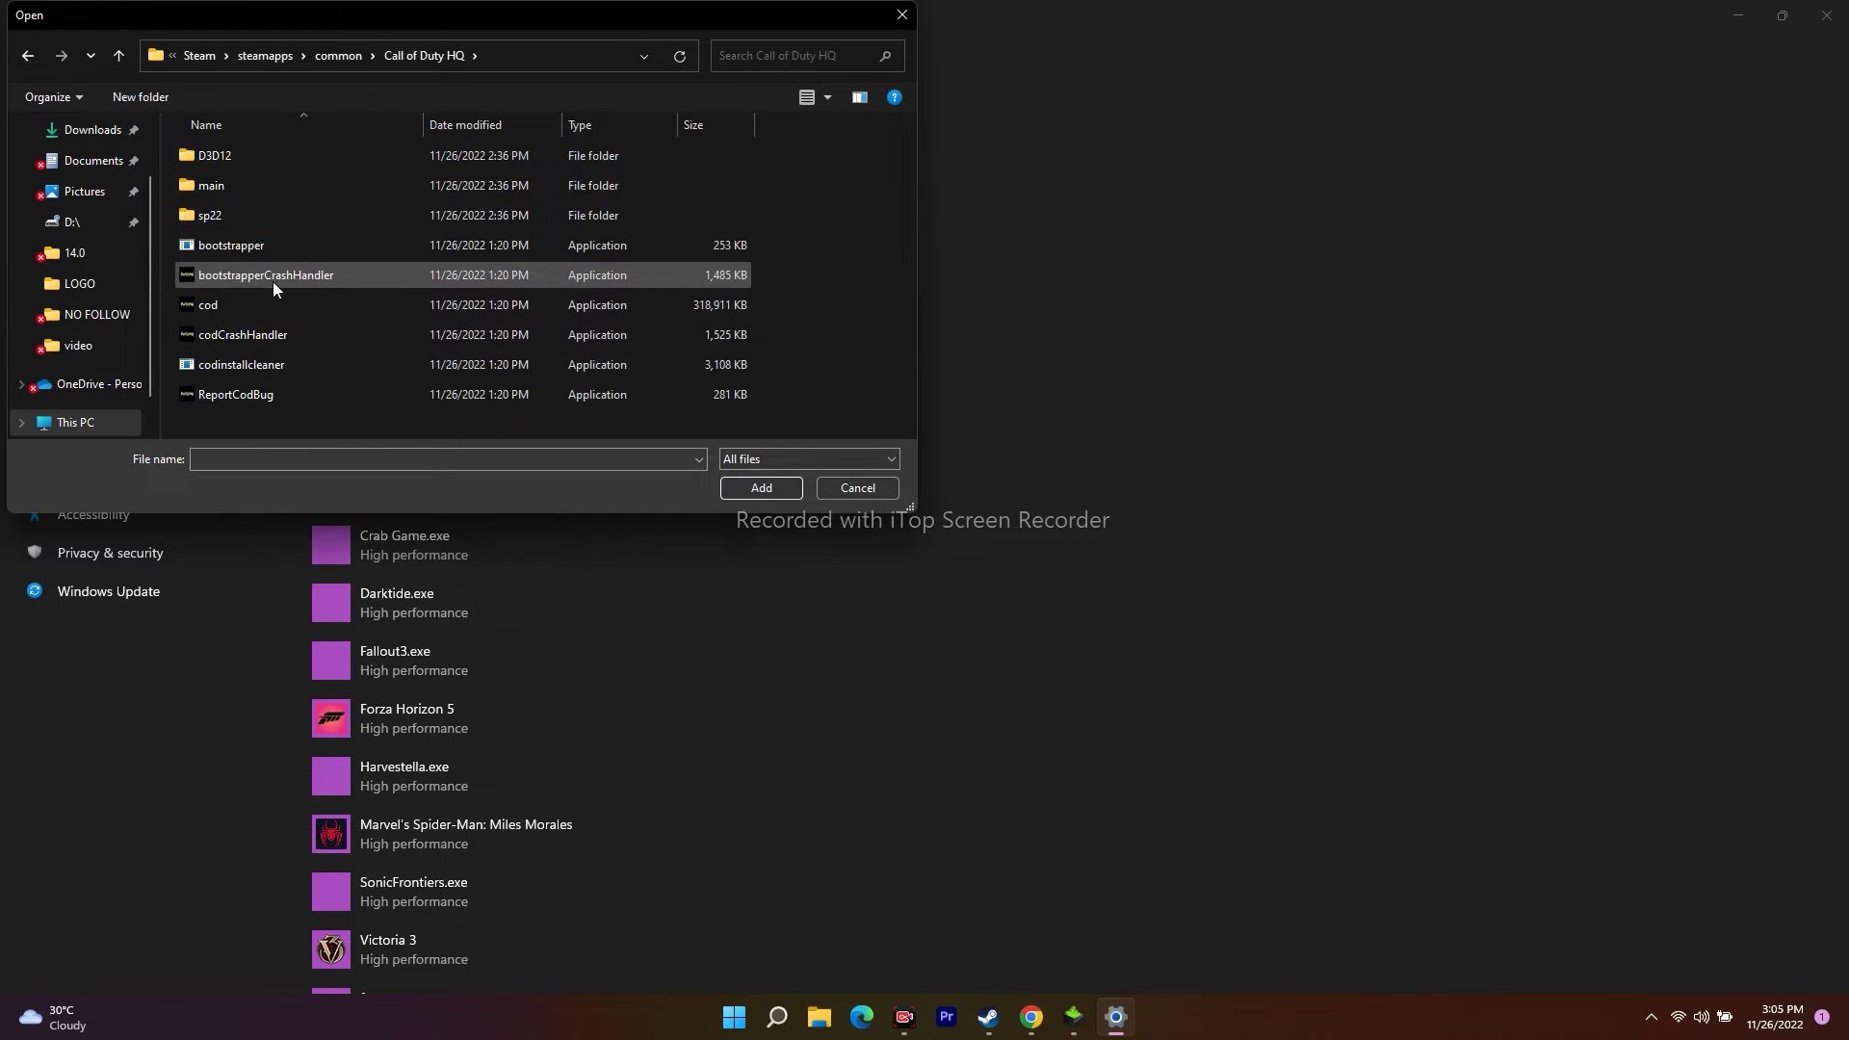
Add the cod application from the Call of Duty HQ folder to the custom graphics options list
left_click(209, 308)
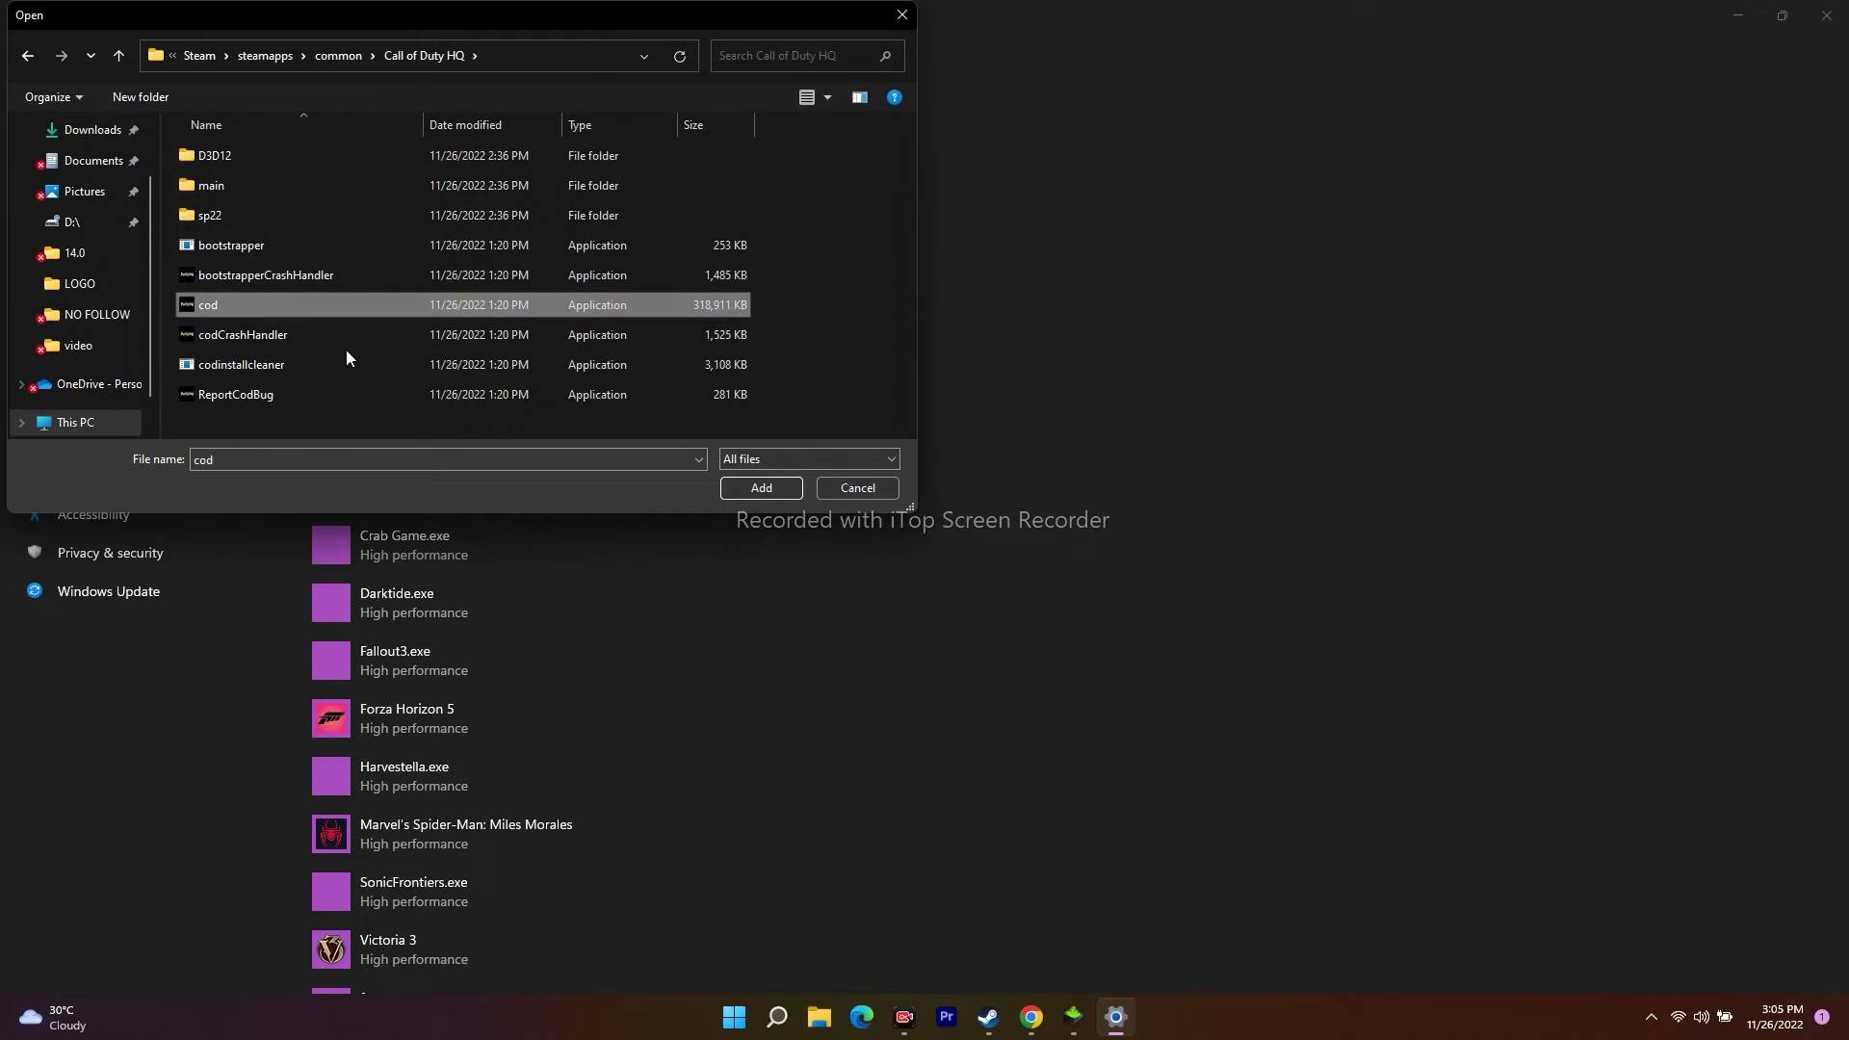
left_click(749, 495)
scroll(1202, 495, "down", 2)
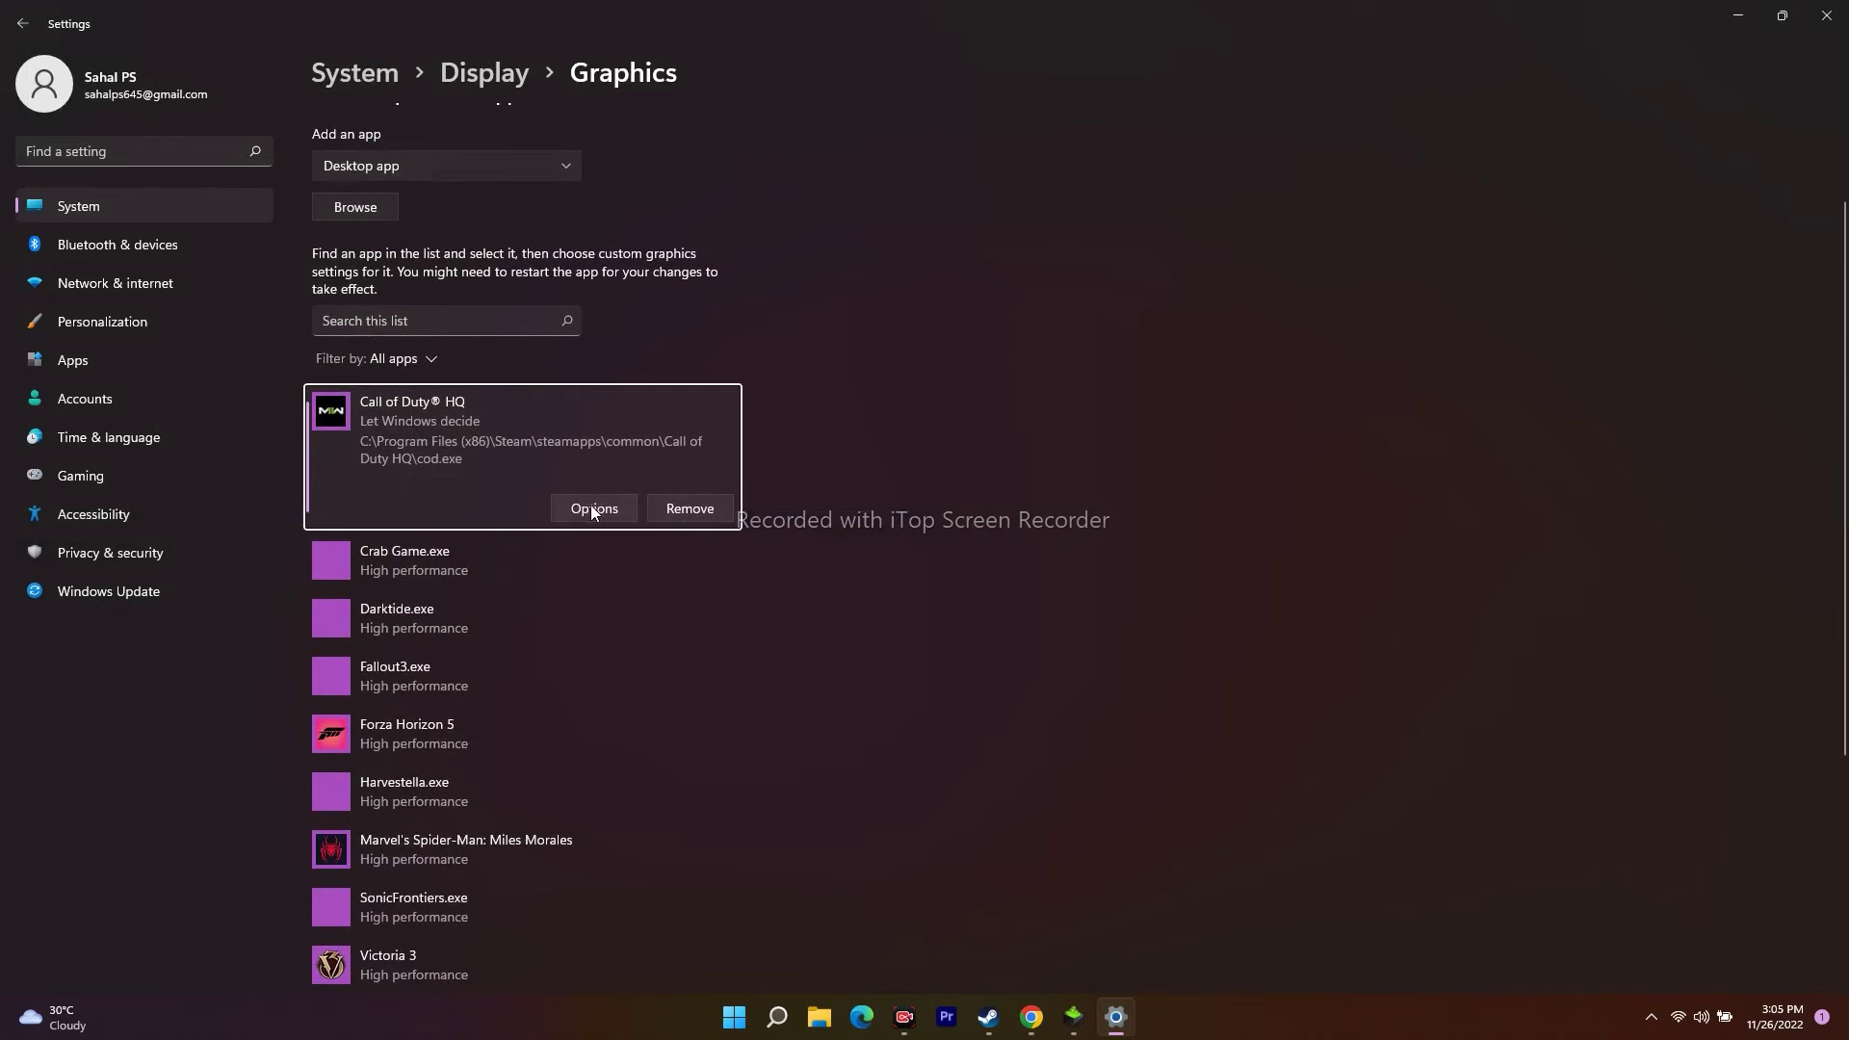
Set the graphics preference of Call of Duty HQ to High performance, save it and close Settings
left_click(592, 509)
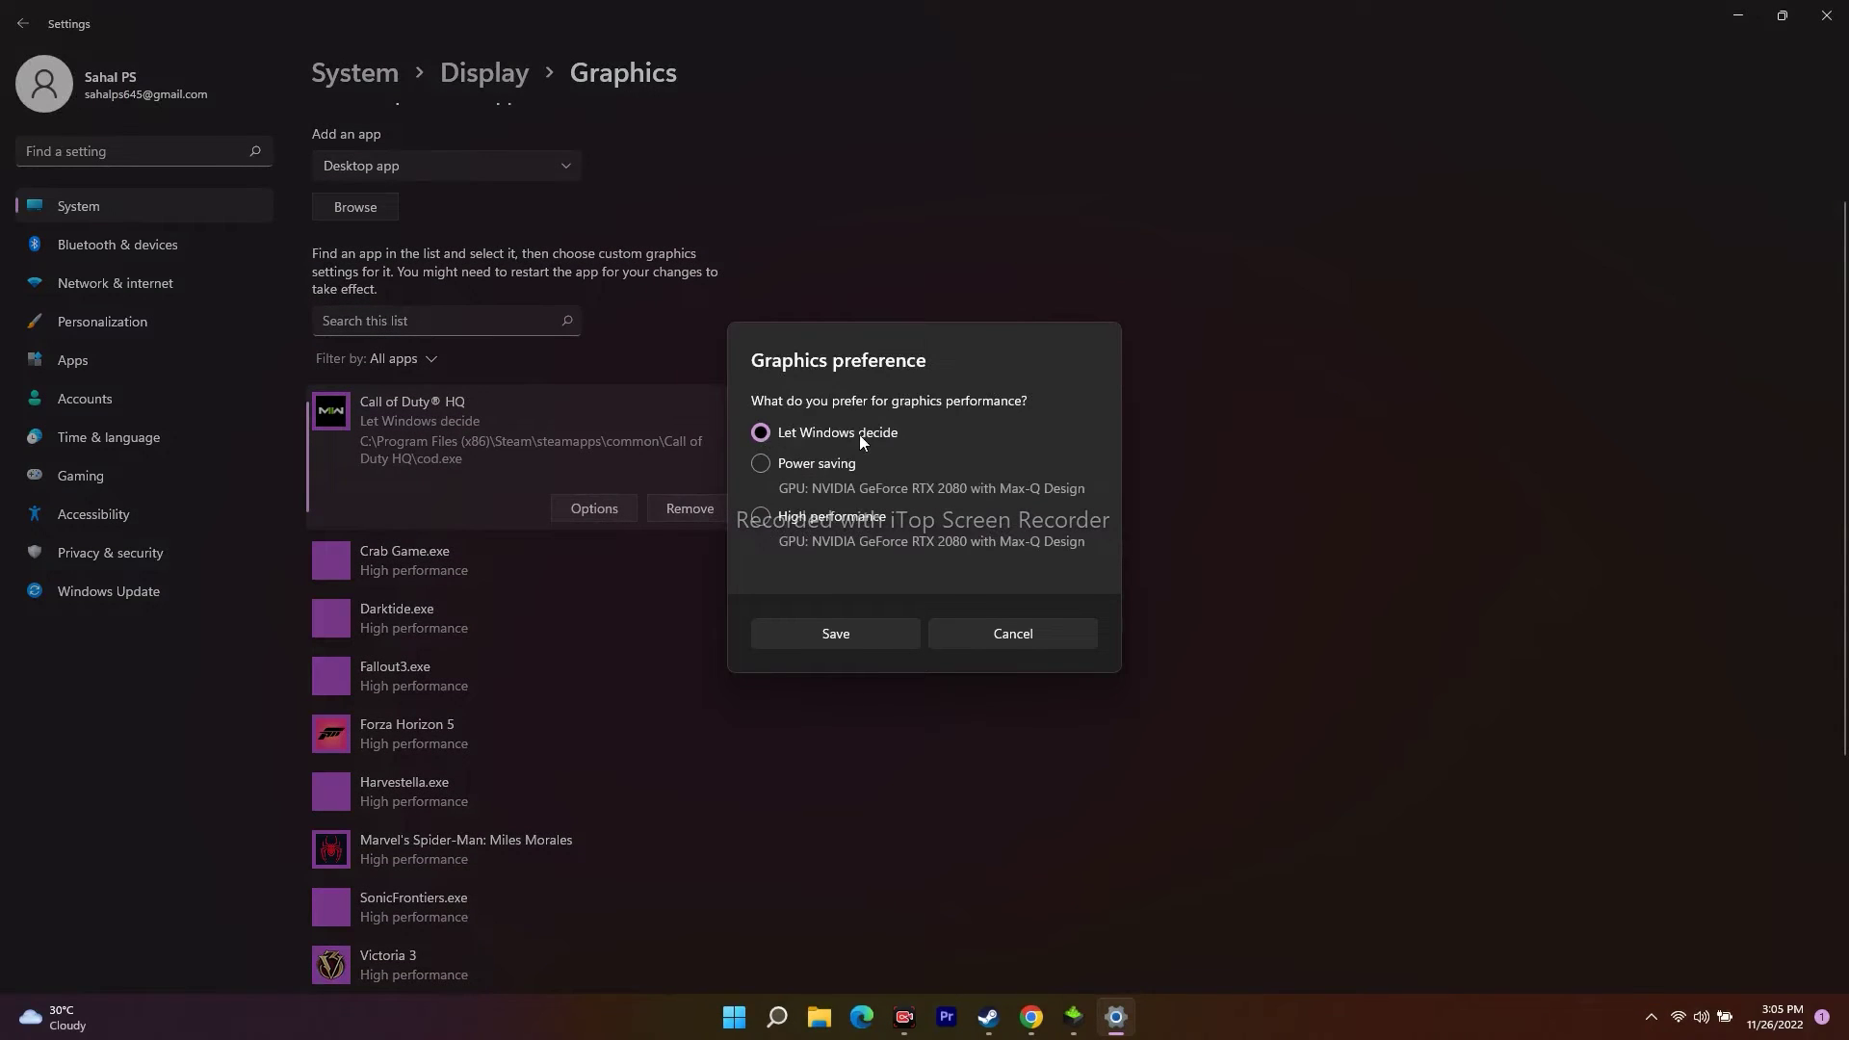
left_click(762, 518)
left_click(864, 638)
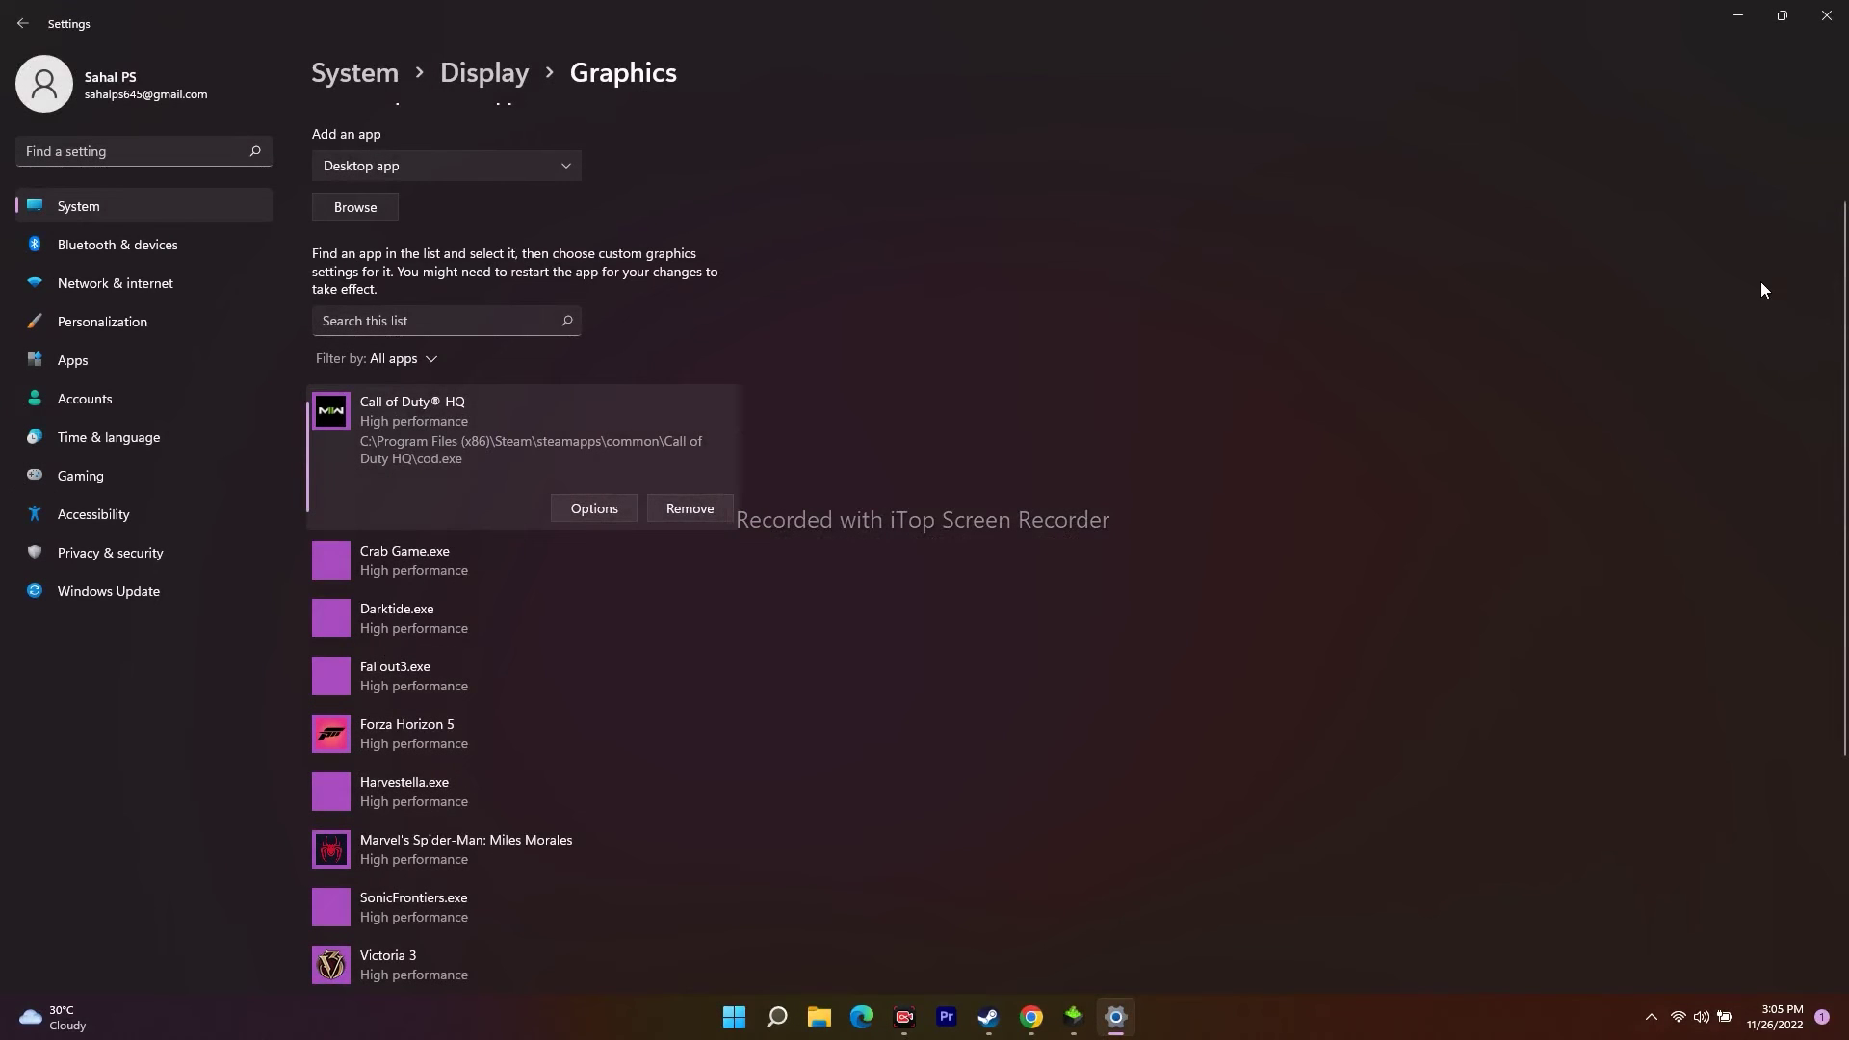
left_click(1827, 15)
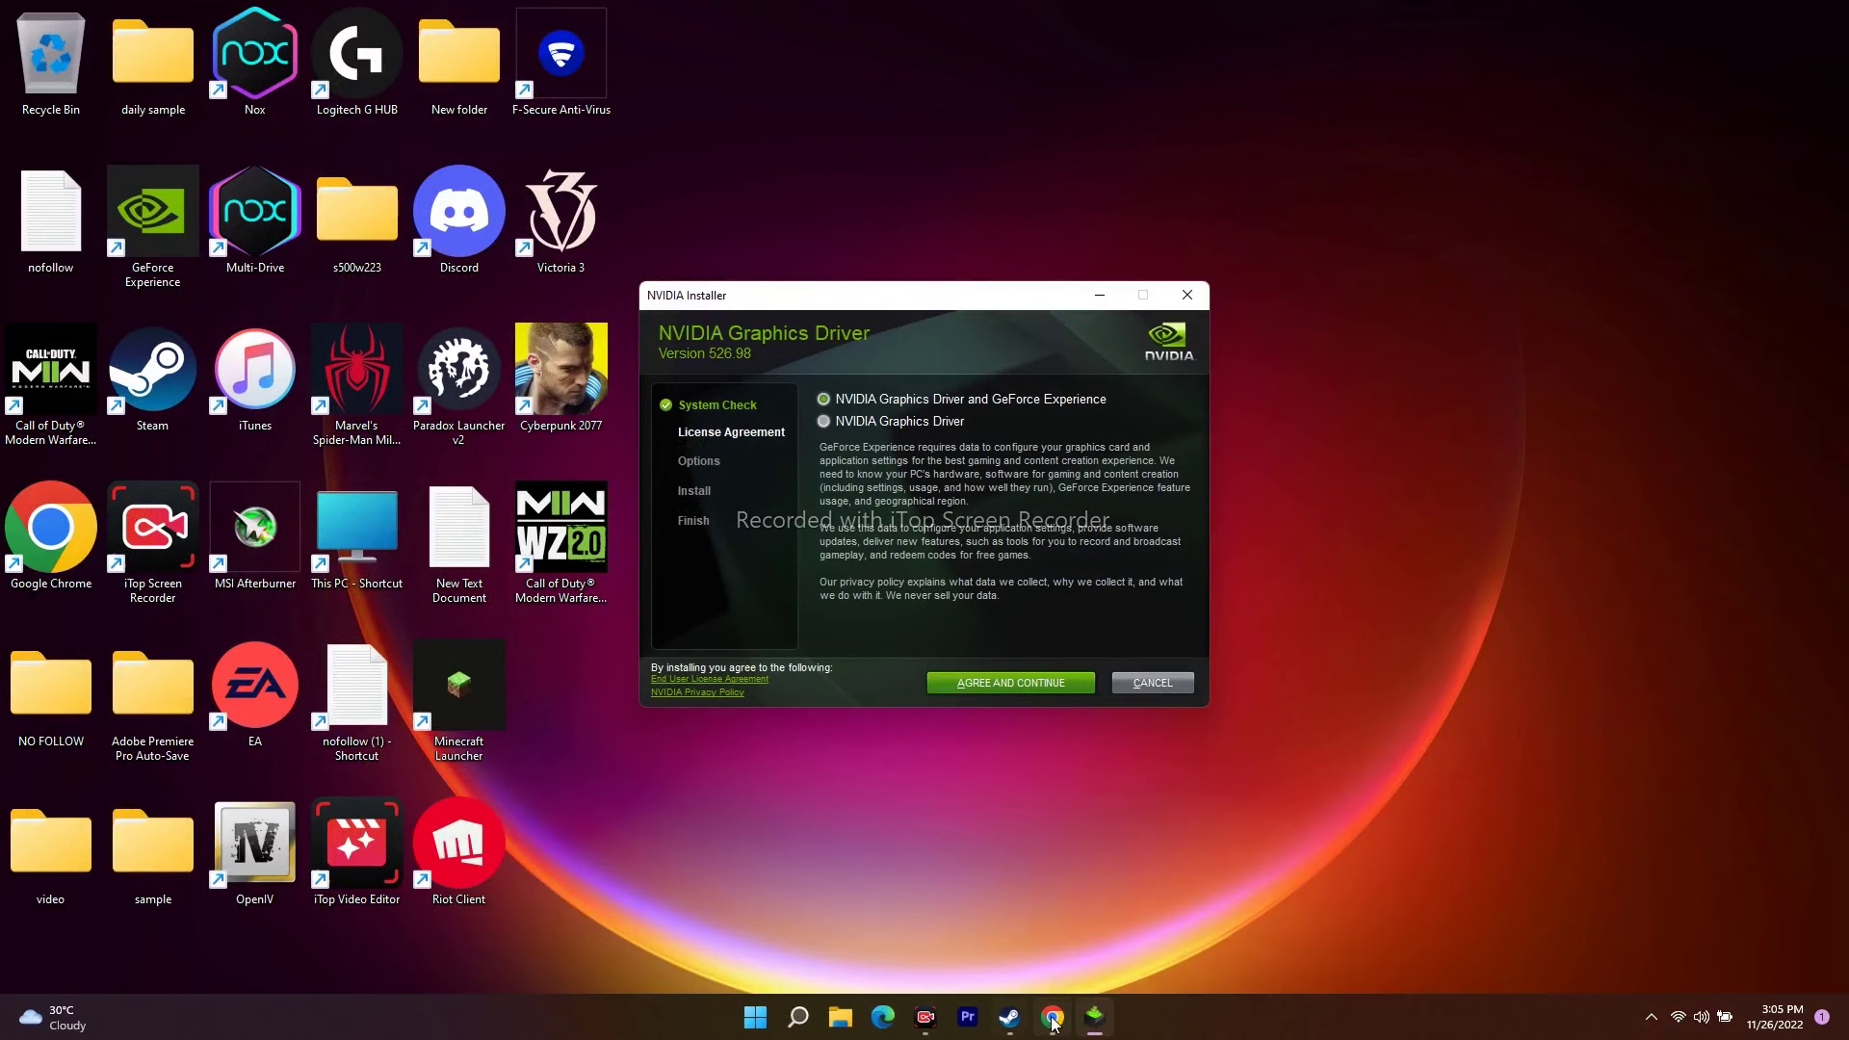
mouse_move(1010, 1017)
left_click(769, 792)
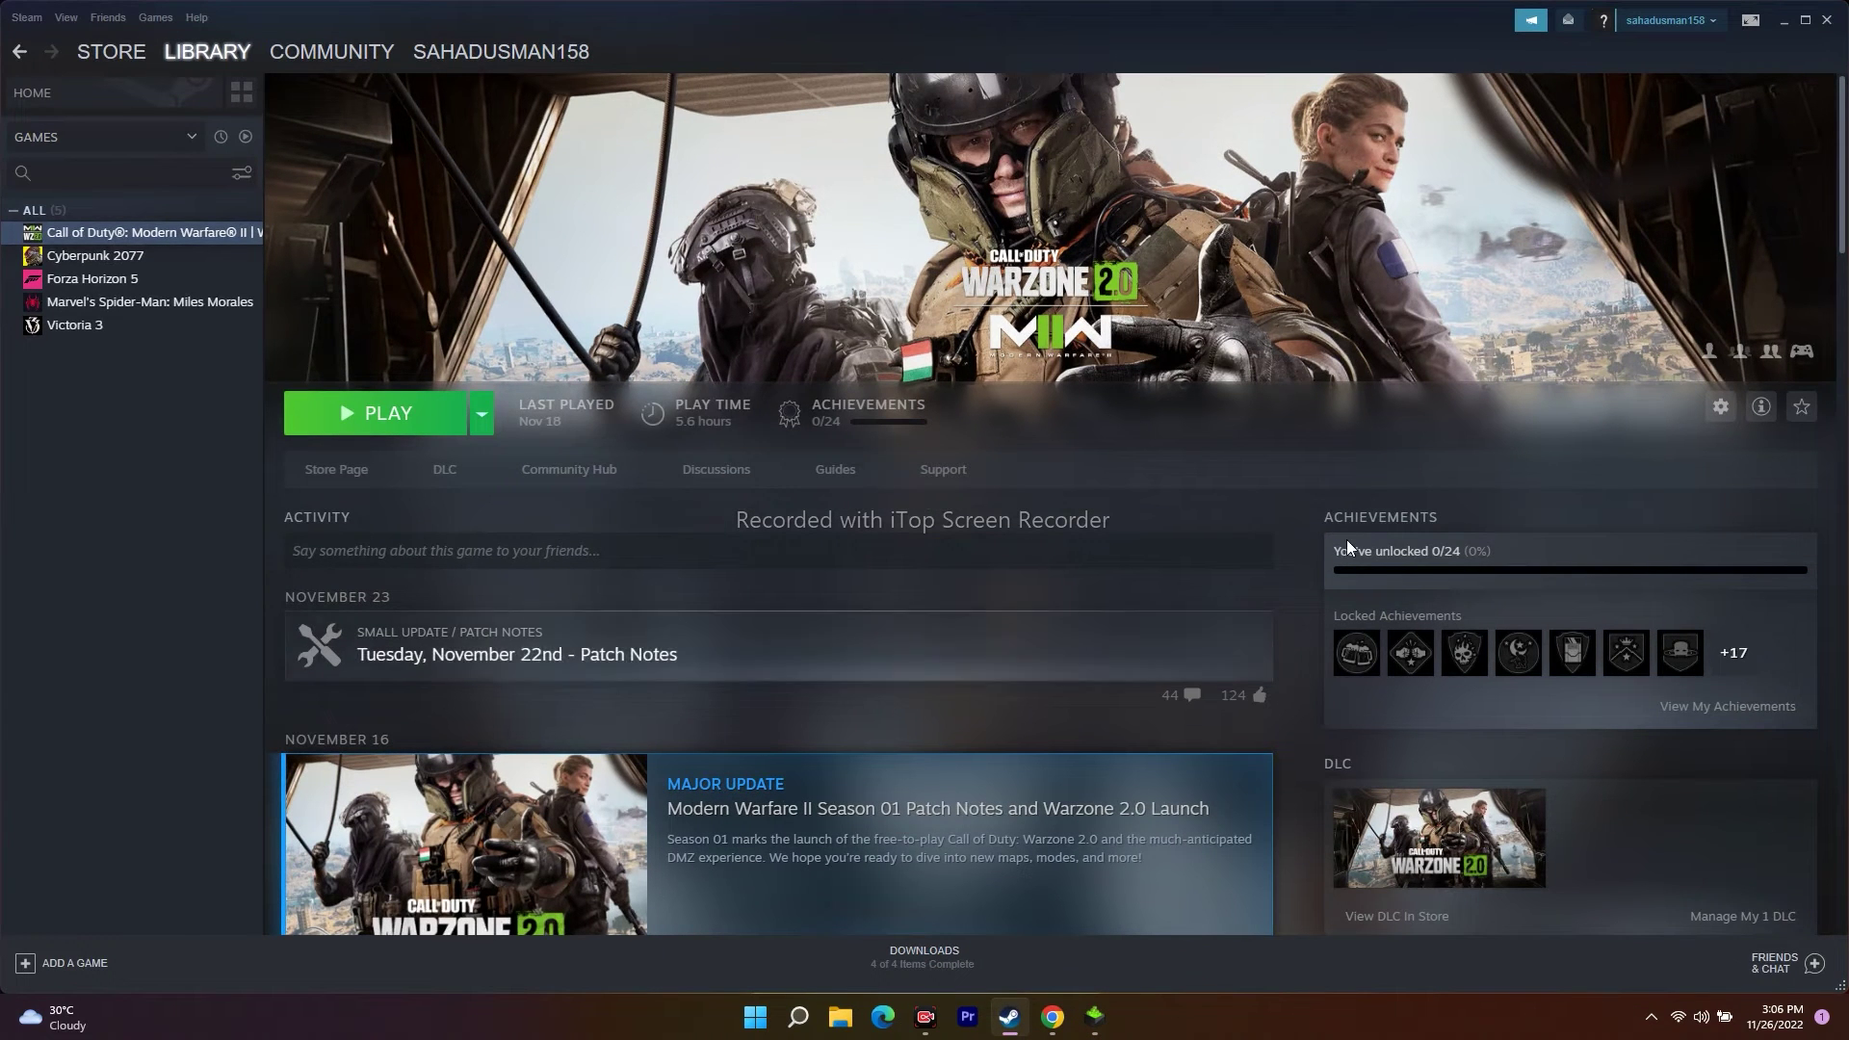
left_click(1782, 28)
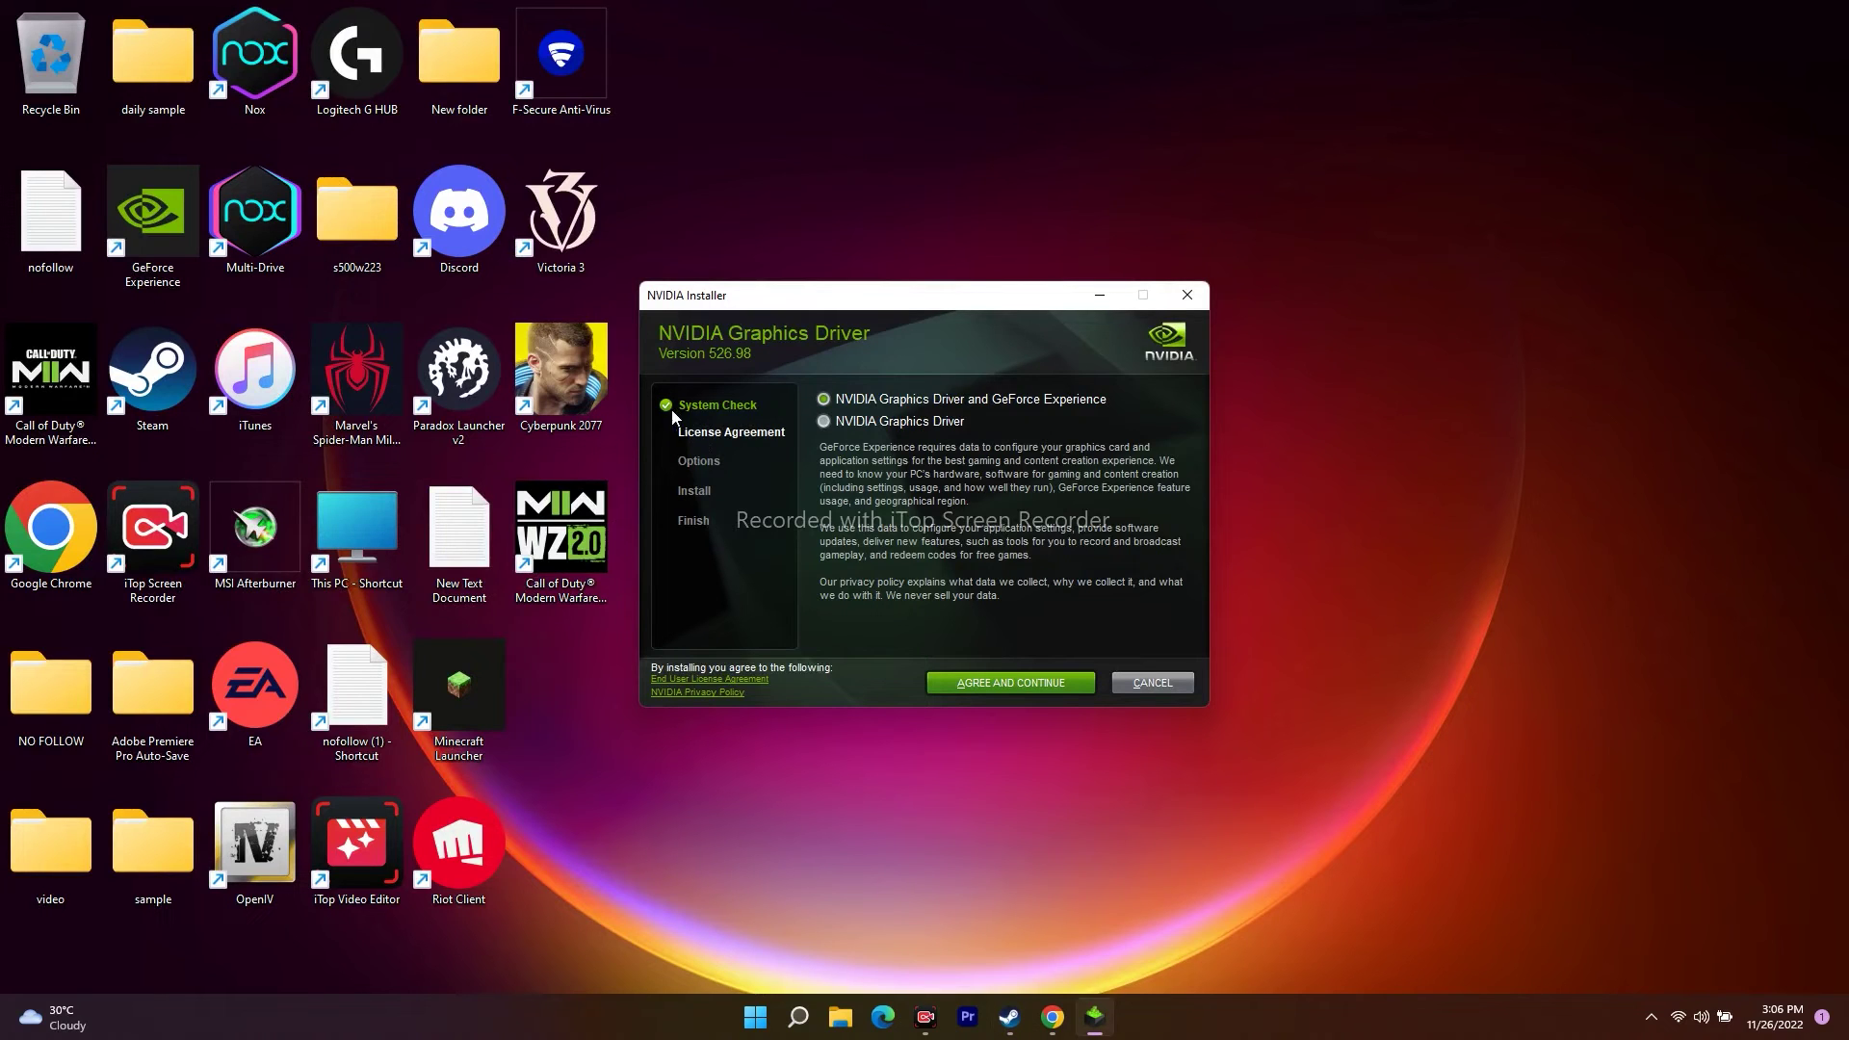
Accept the licence in the NVIDIA graphics driver installer, choose the Custom (Advanced) installation, and cancel the installer
left_click(1031, 686)
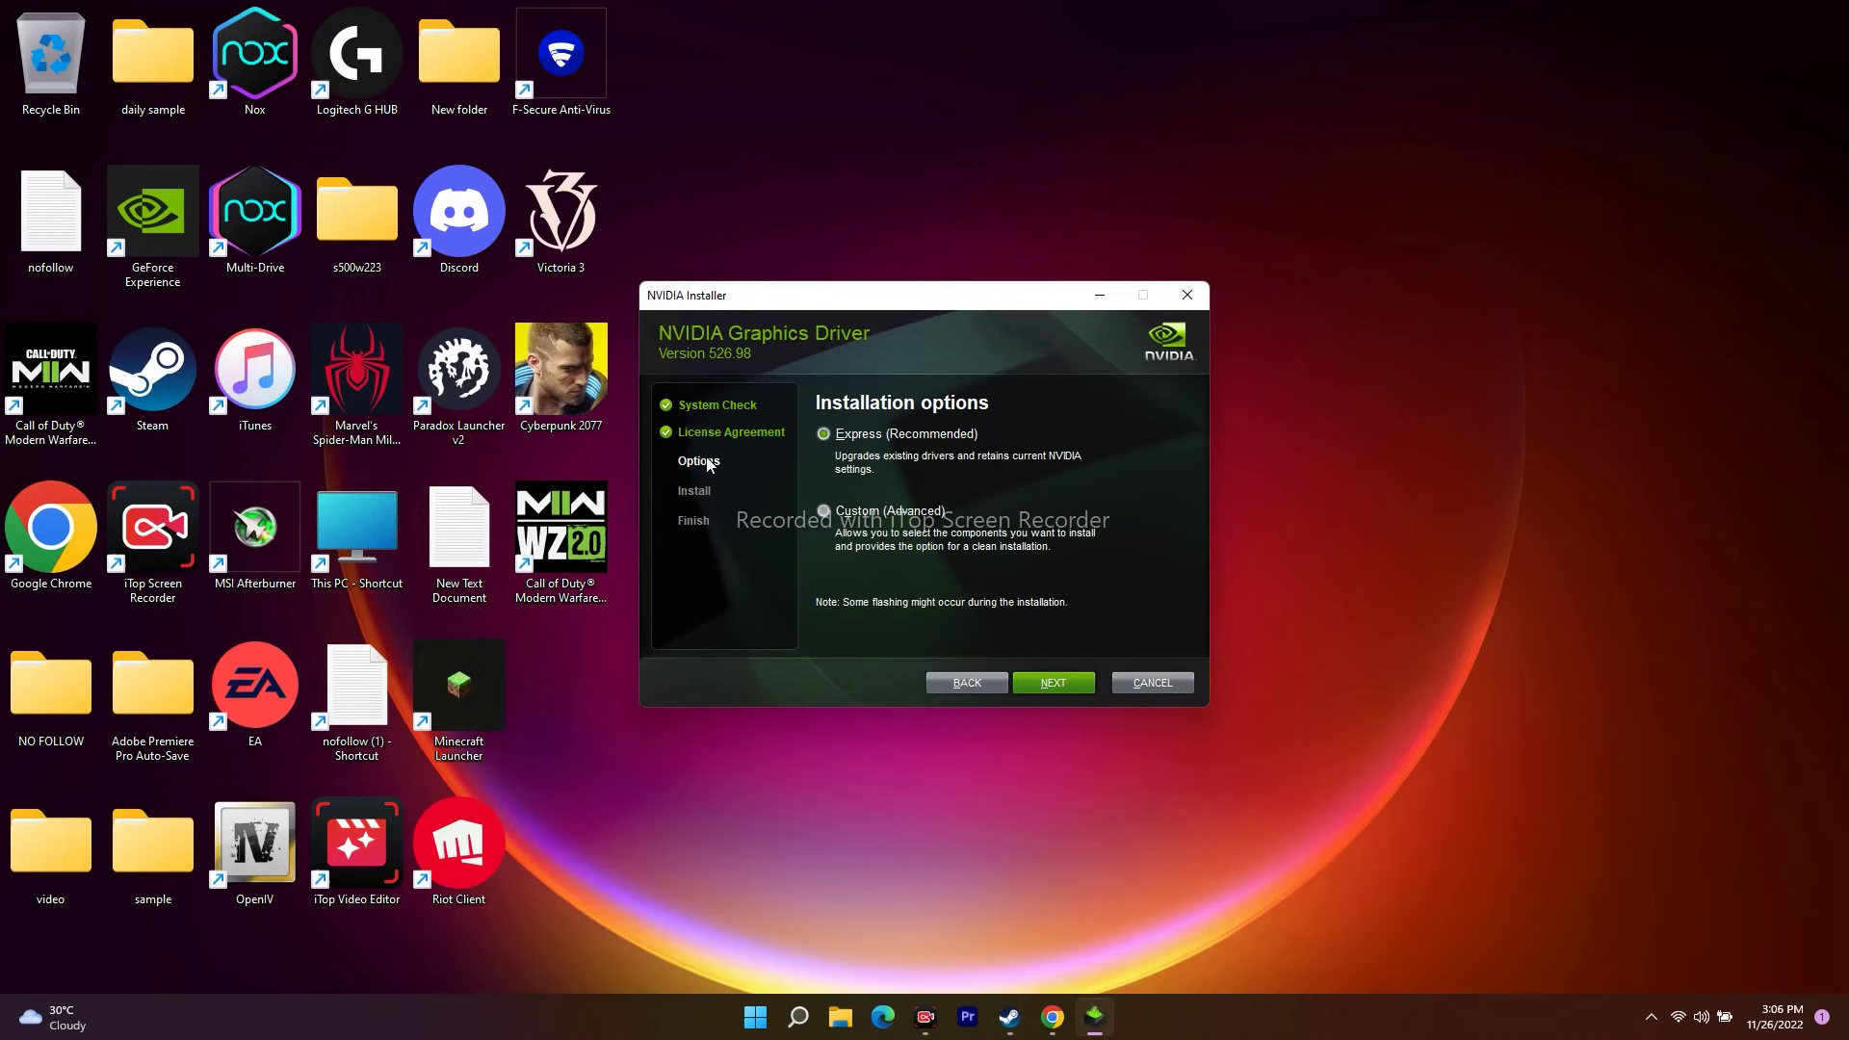
left_click(831, 512)
left_click(1010, 1018)
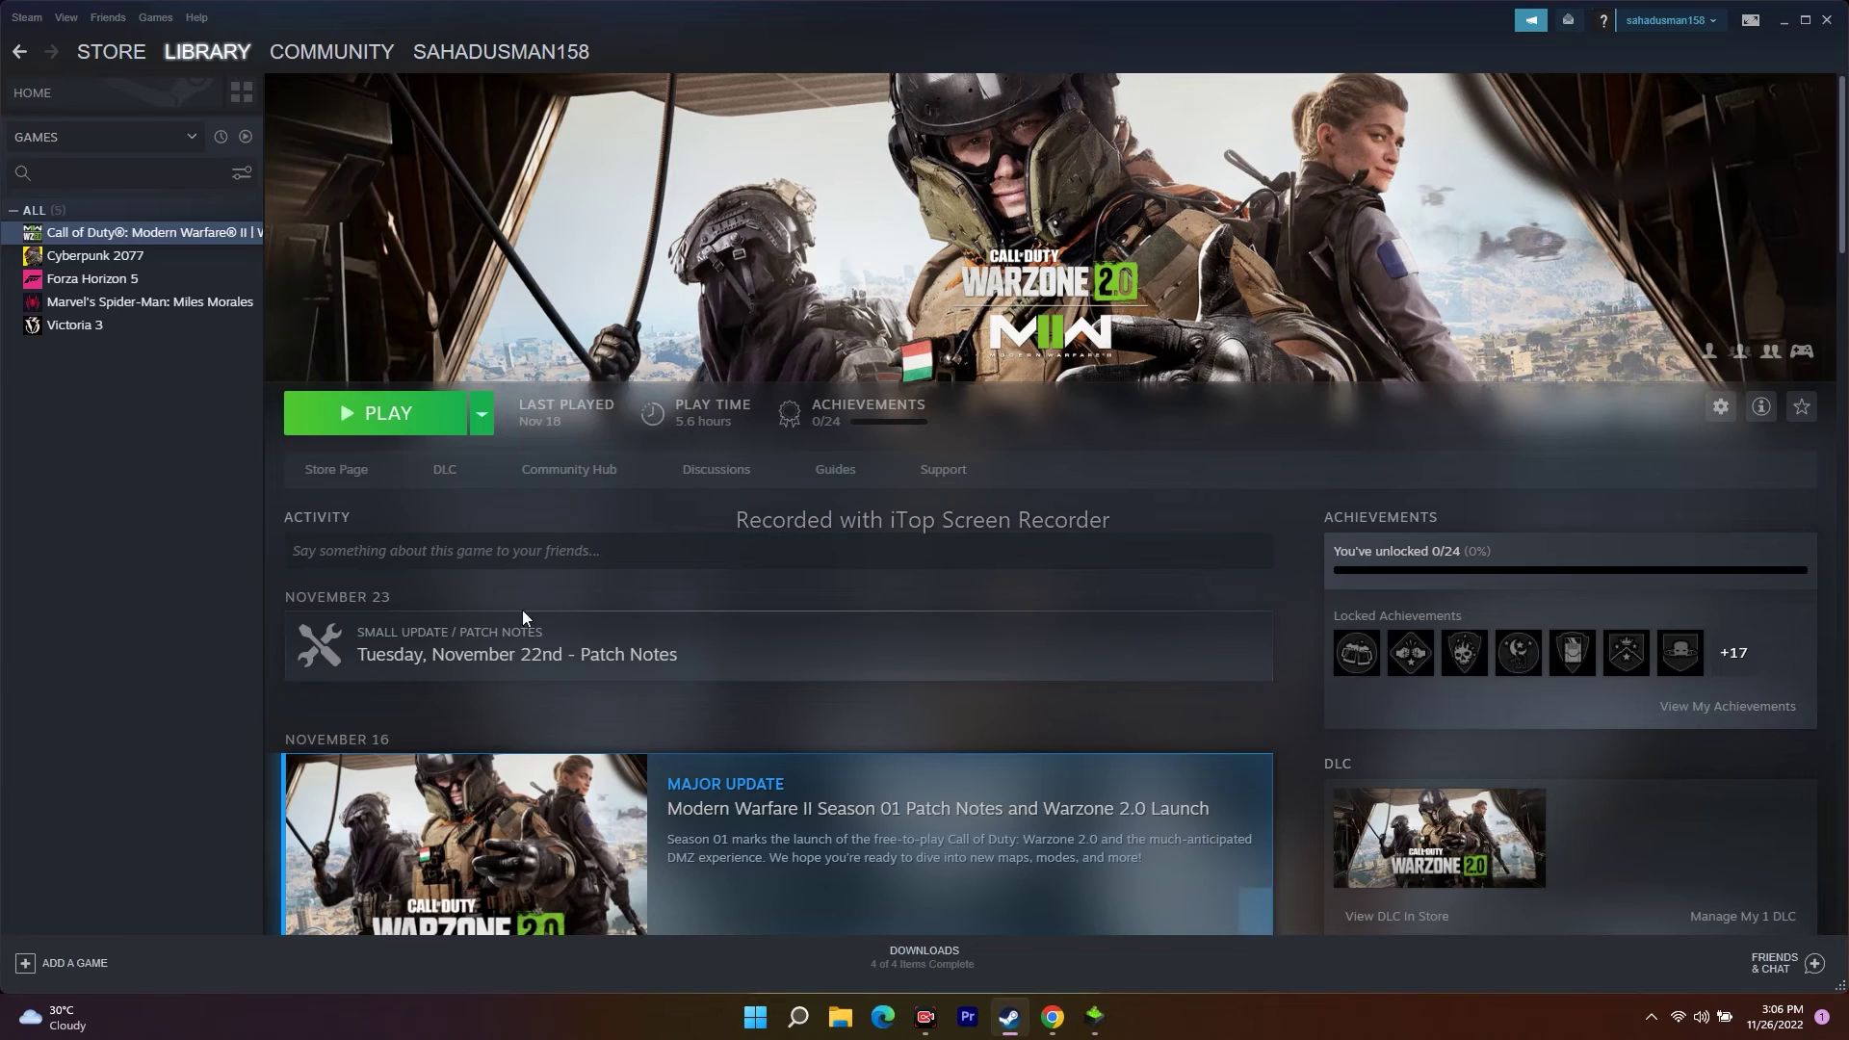
left_click(1010, 1018)
left_click(1187, 295)
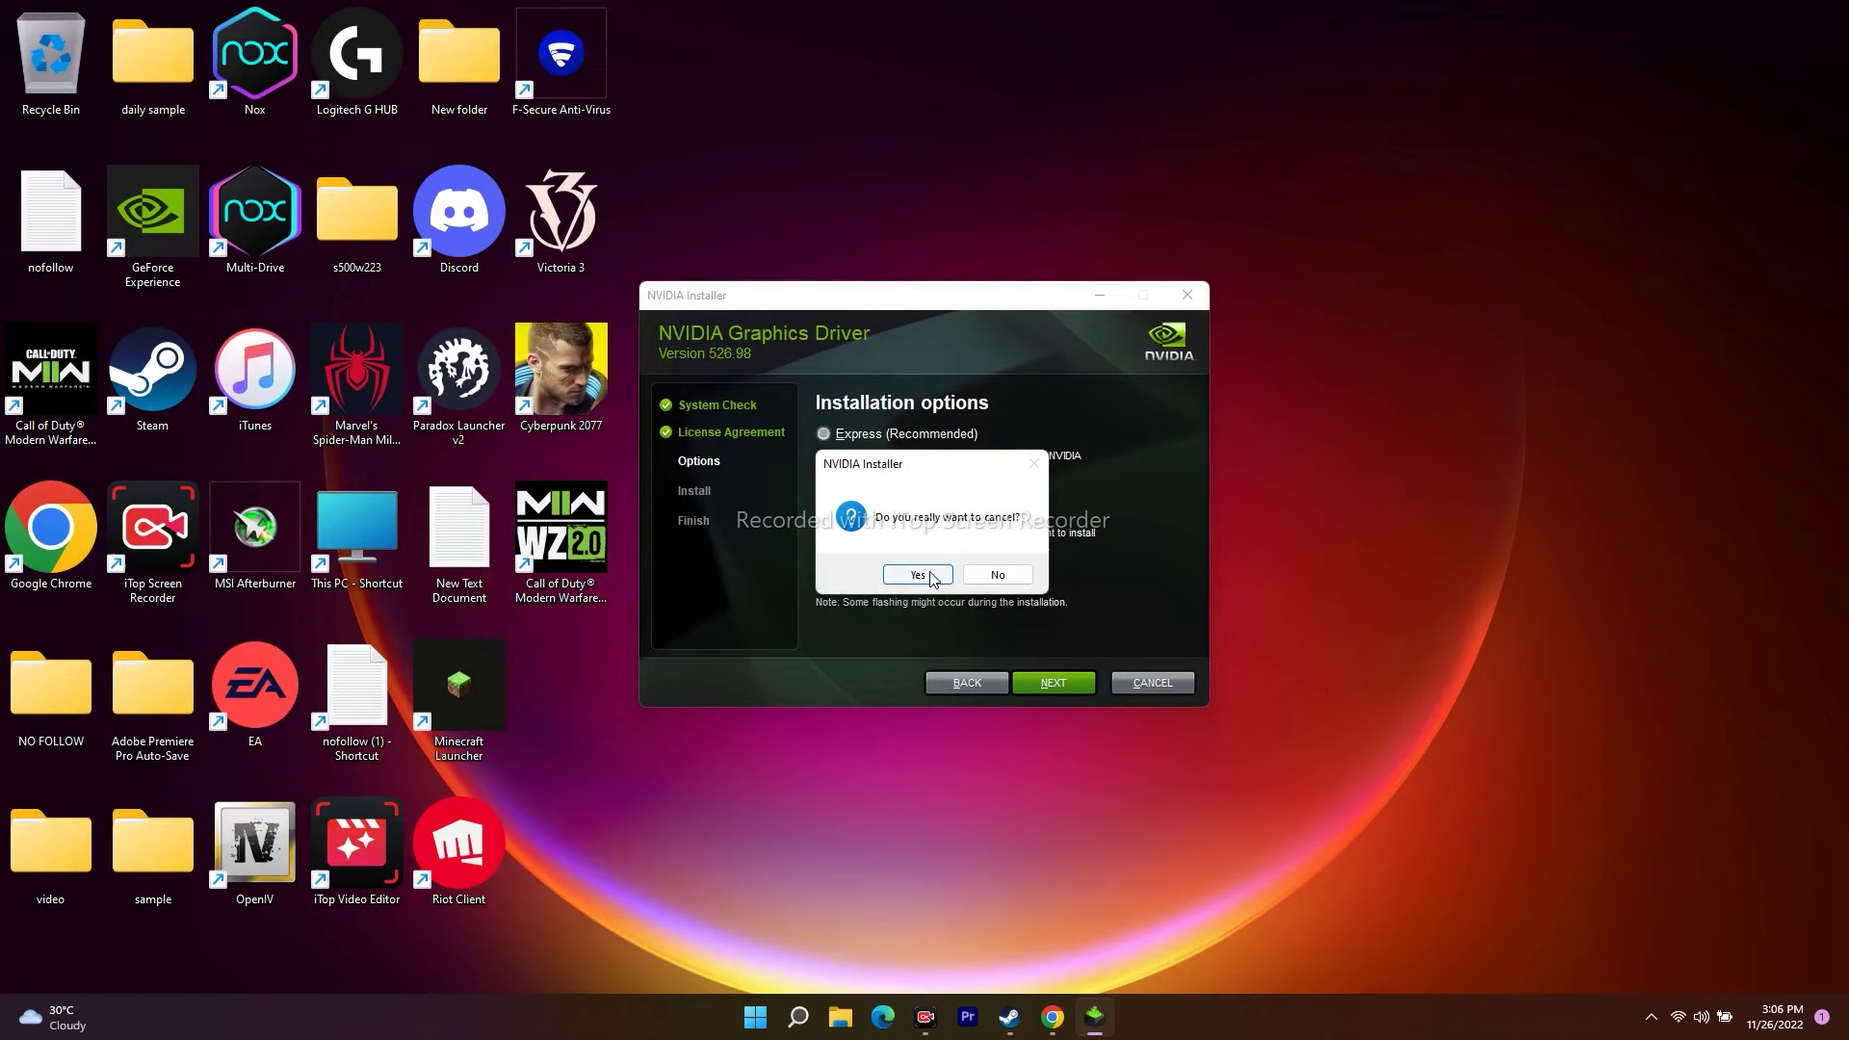
left_click(927, 574)
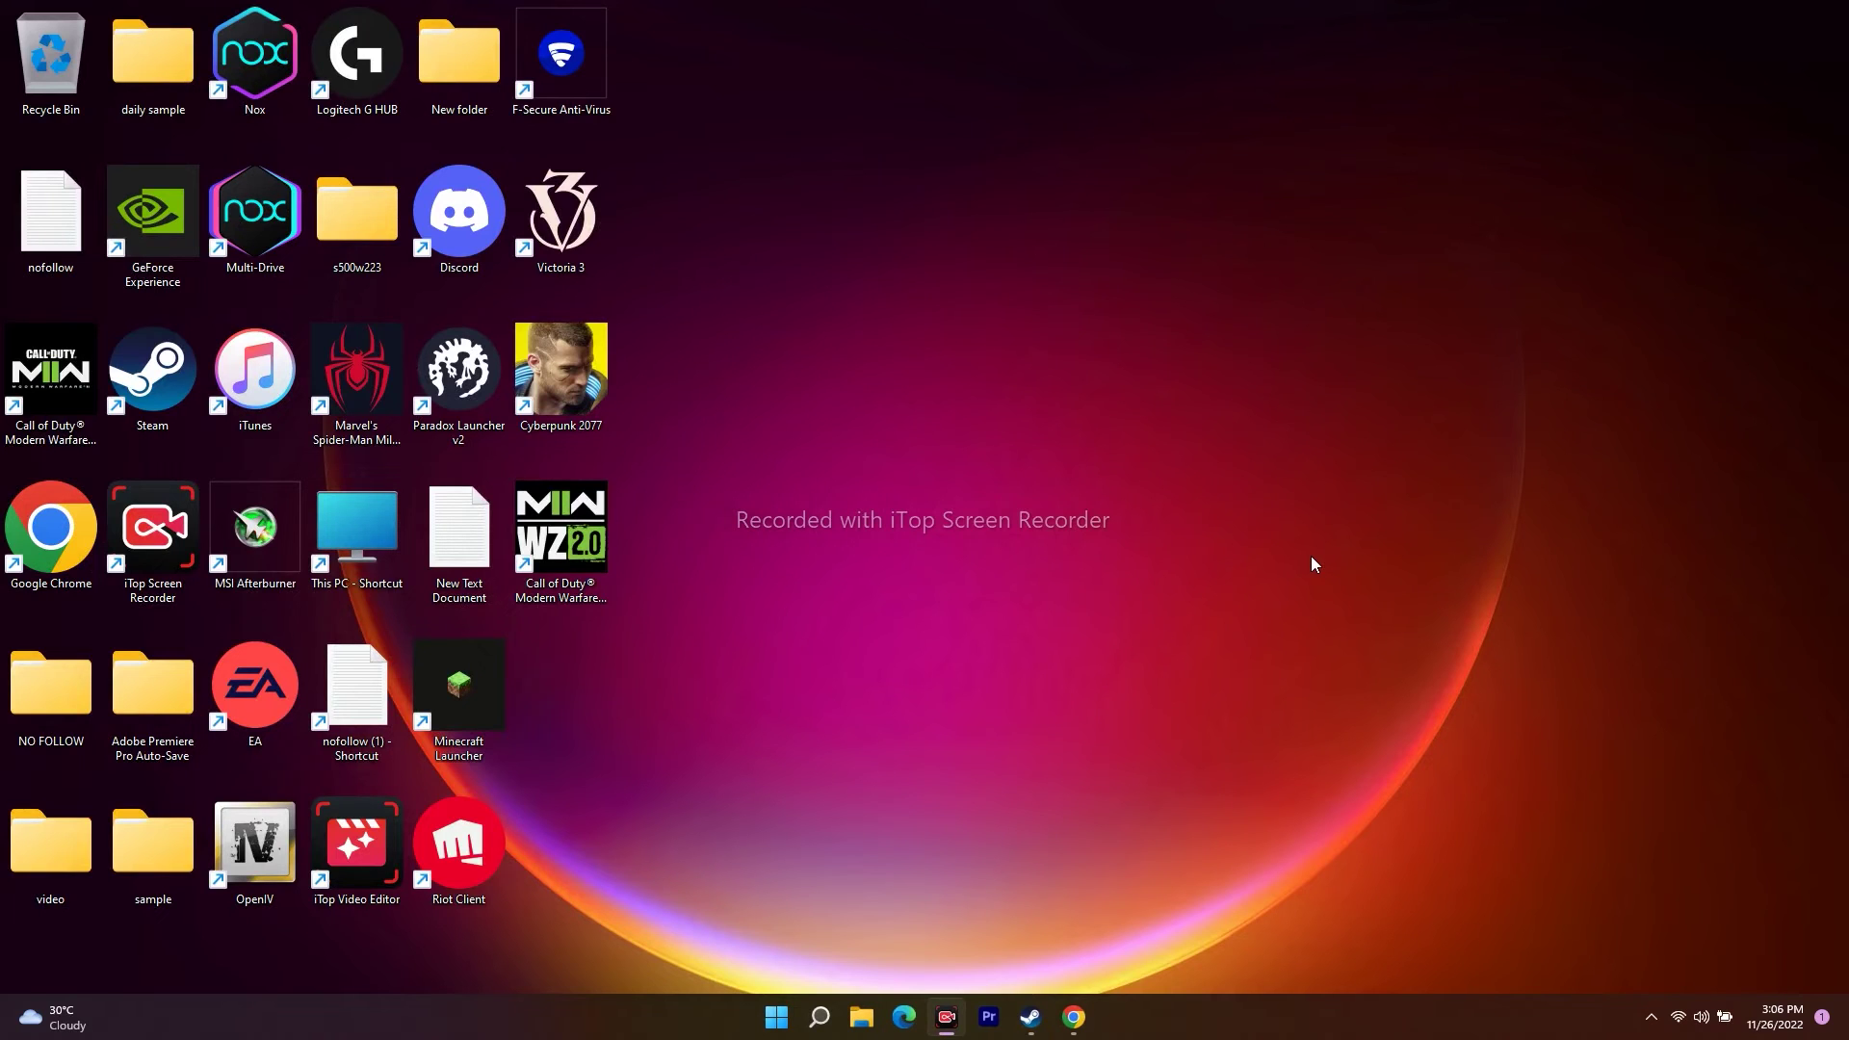
In Steam, set automatic updates for Call of Duty: Modern Warfare II | Warzone 2.0 to "Always keep this game updated"
left_click(1031, 1018)
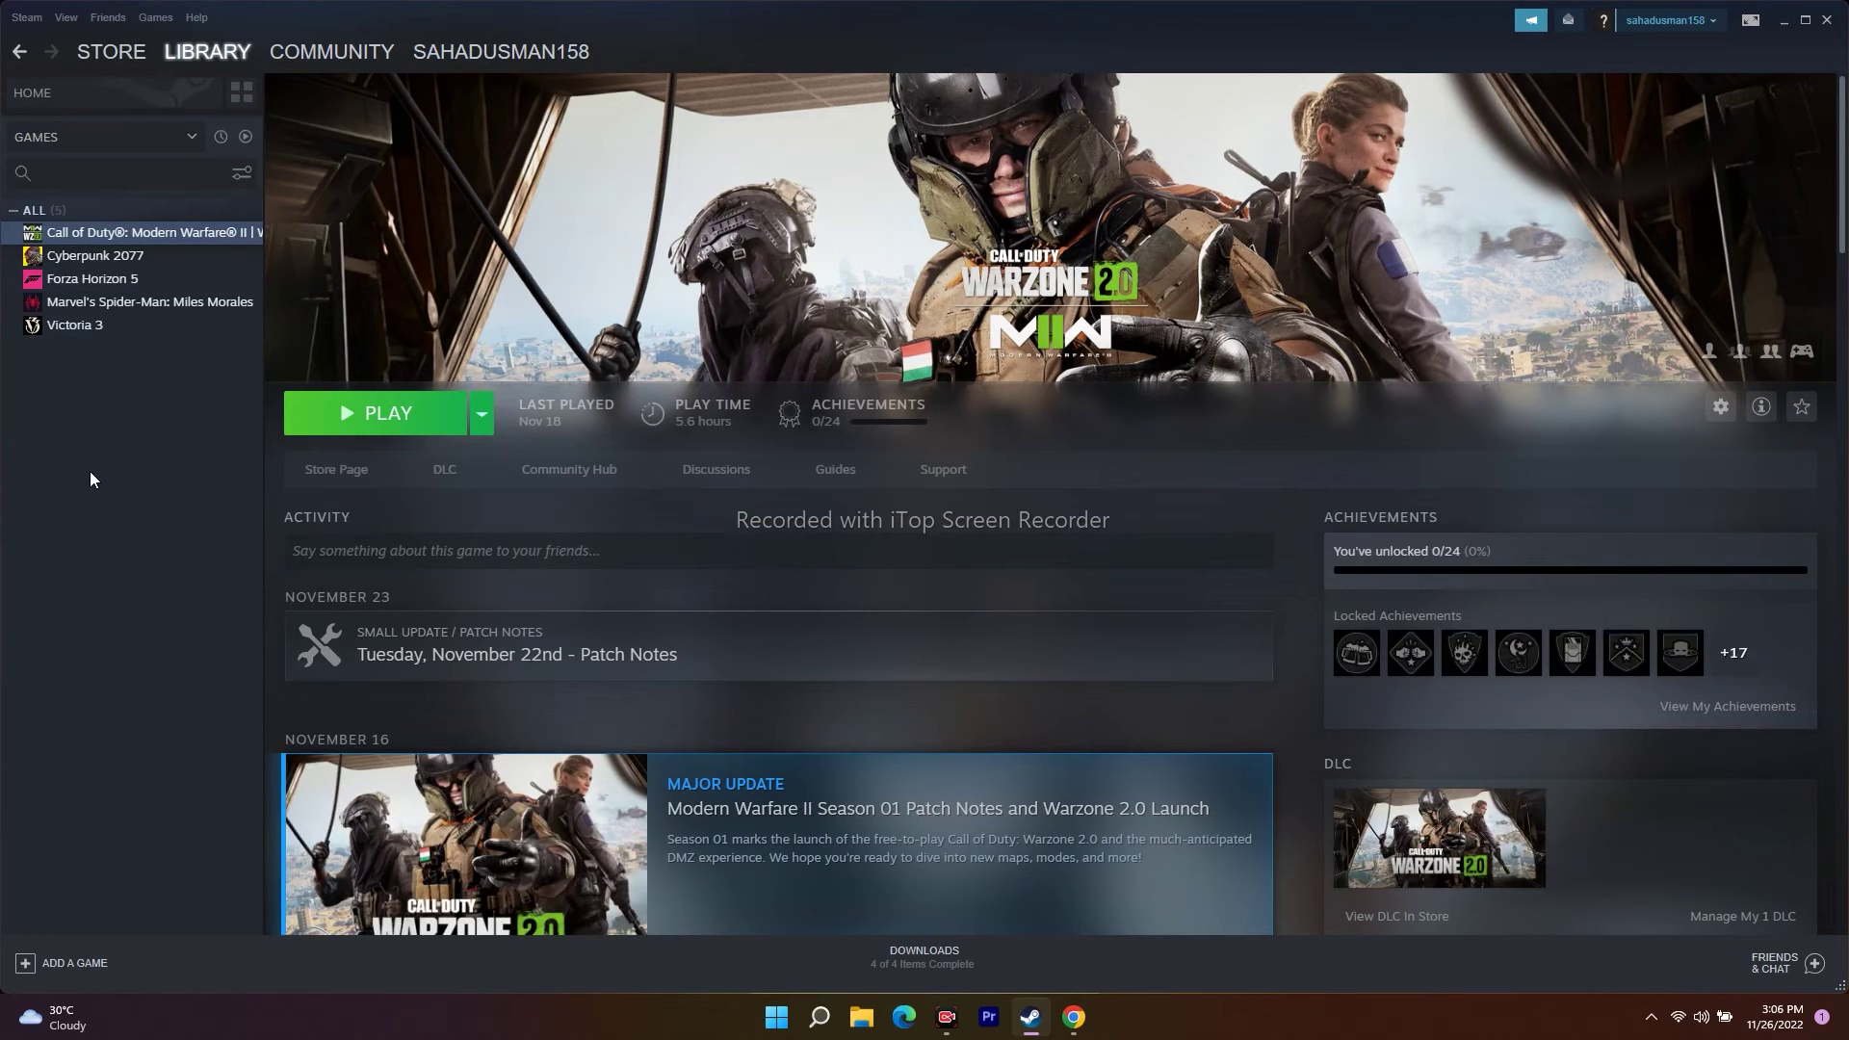
right_click(138, 240)
left_click(172, 352)
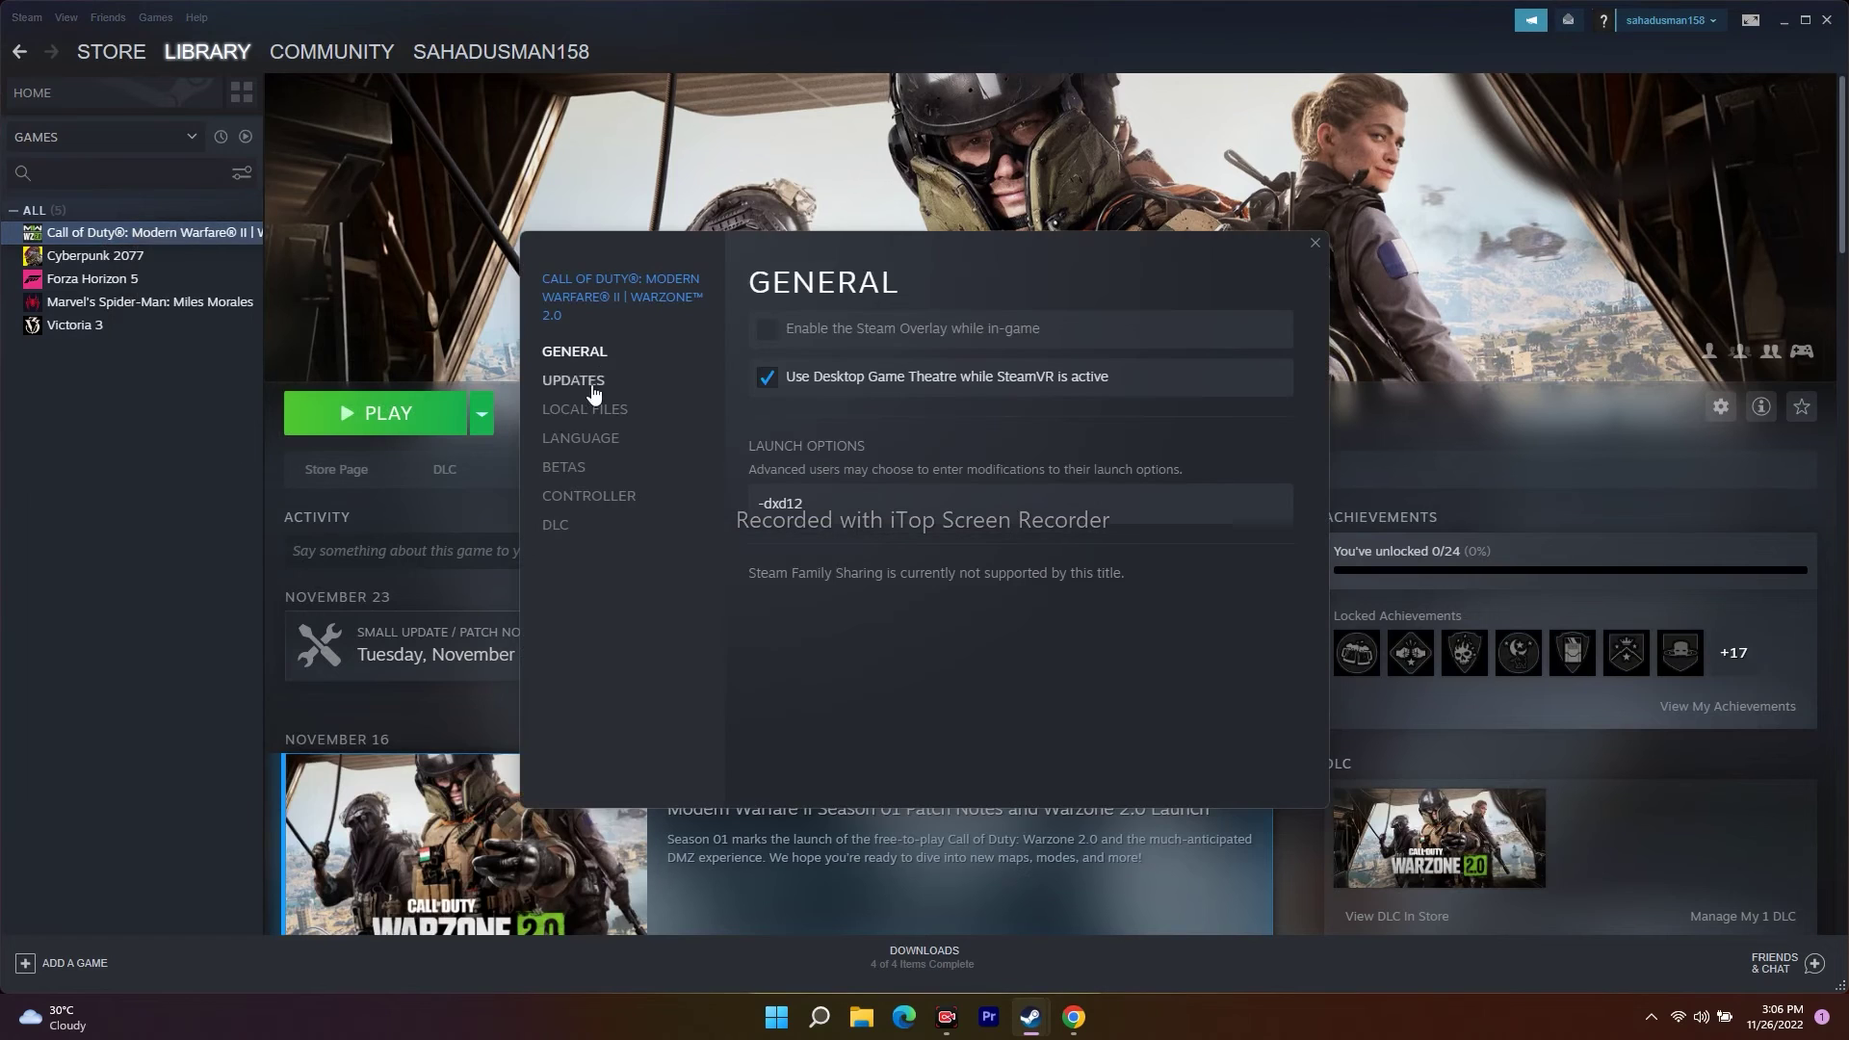
left_click(574, 381)
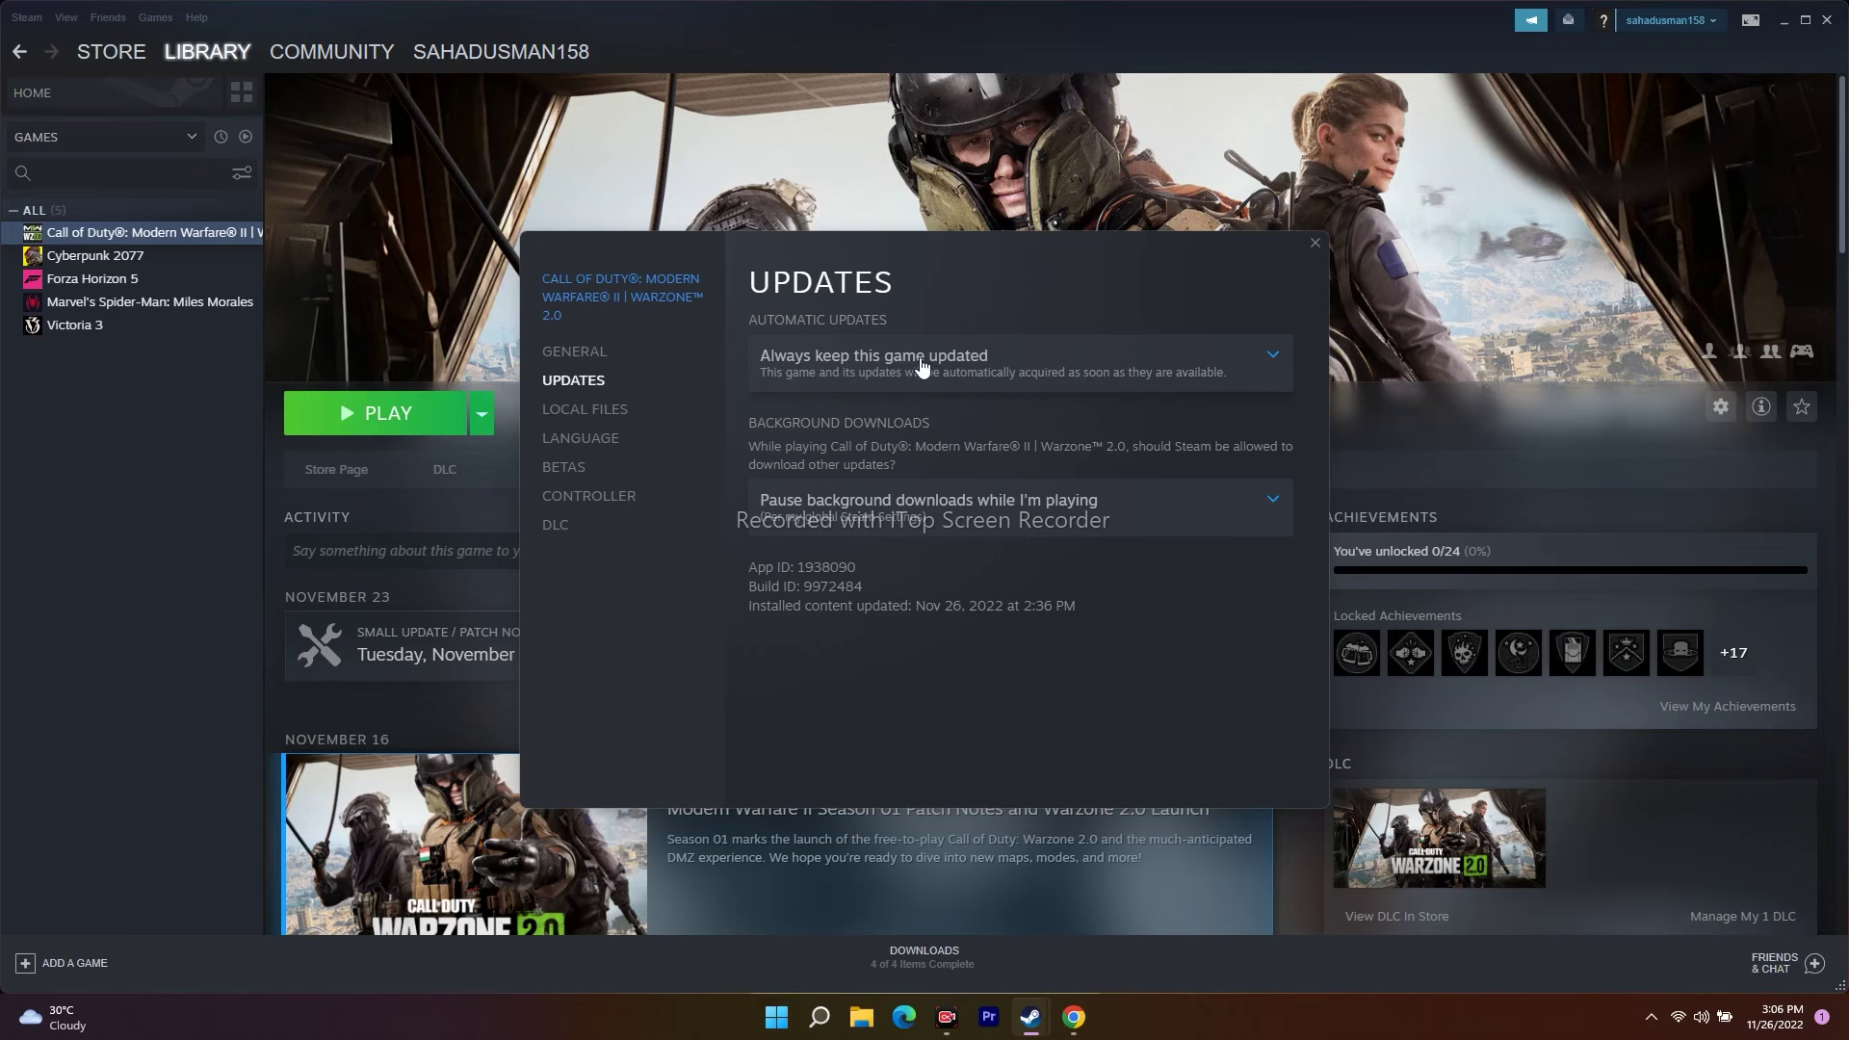
left_click(1024, 364)
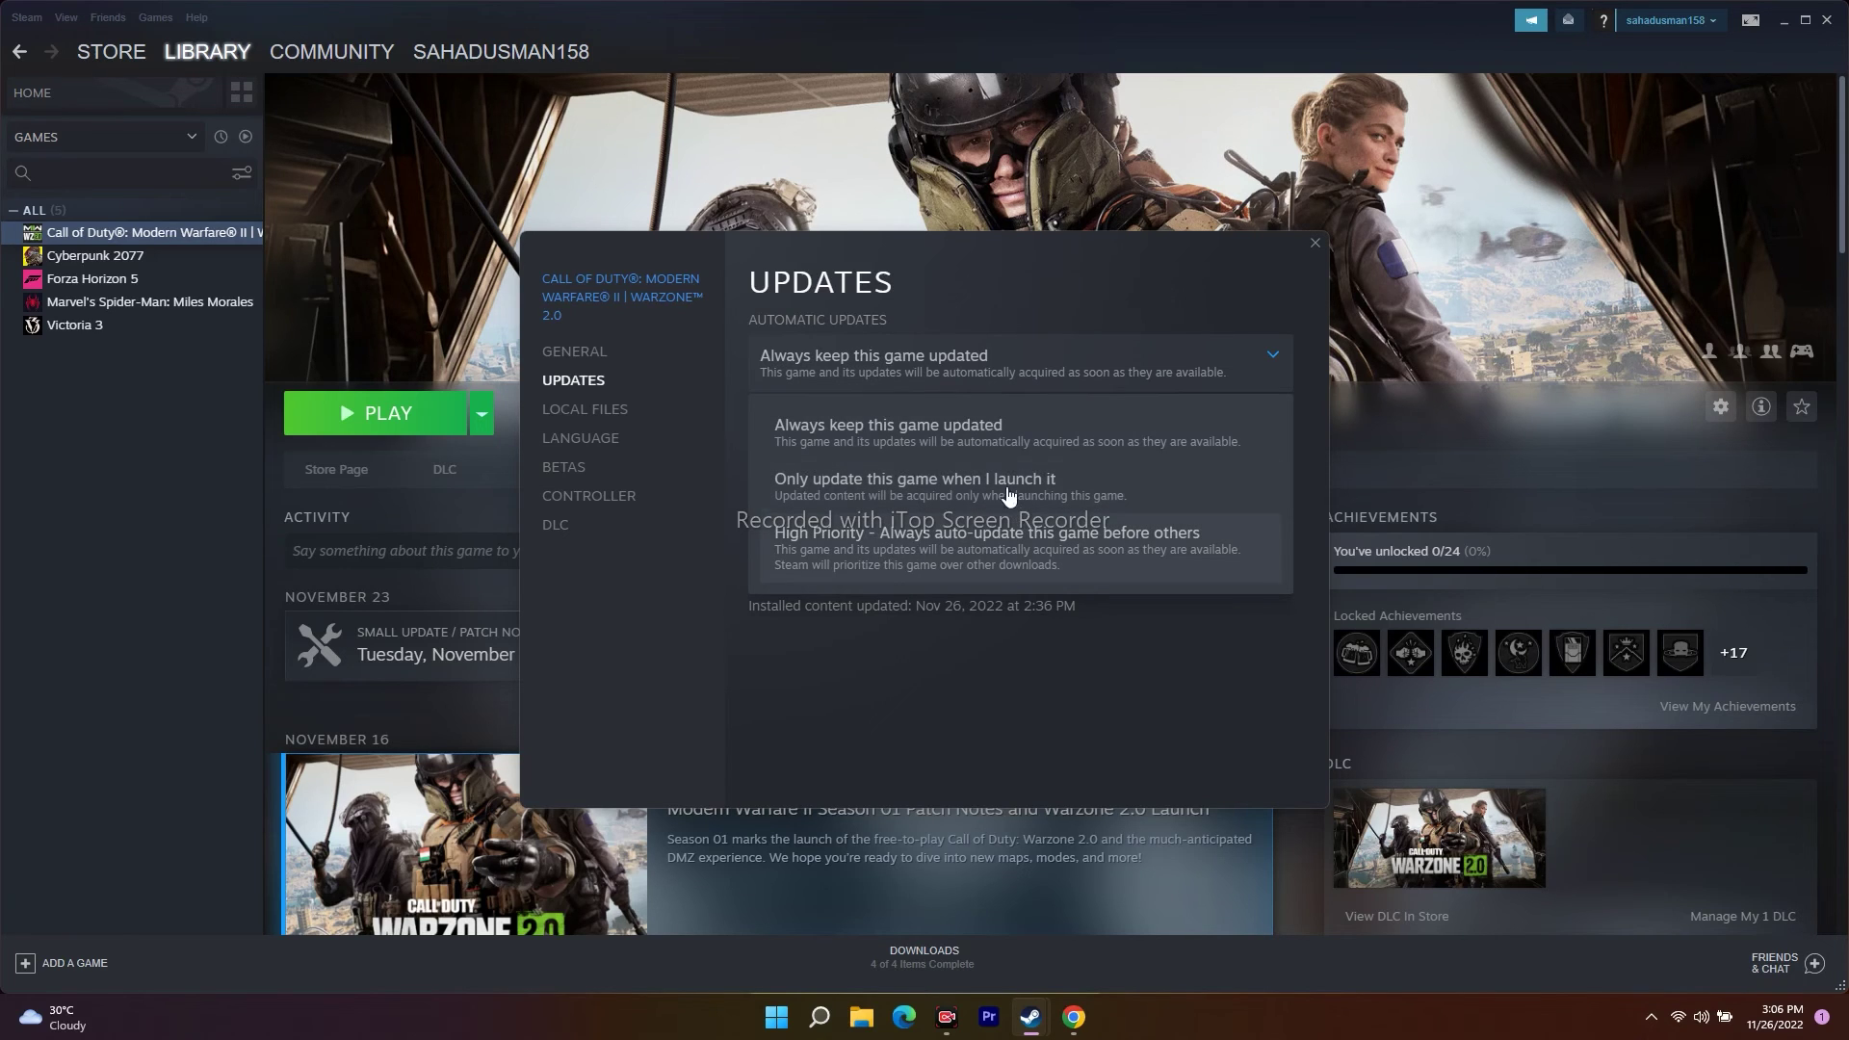
left_click(854, 430)
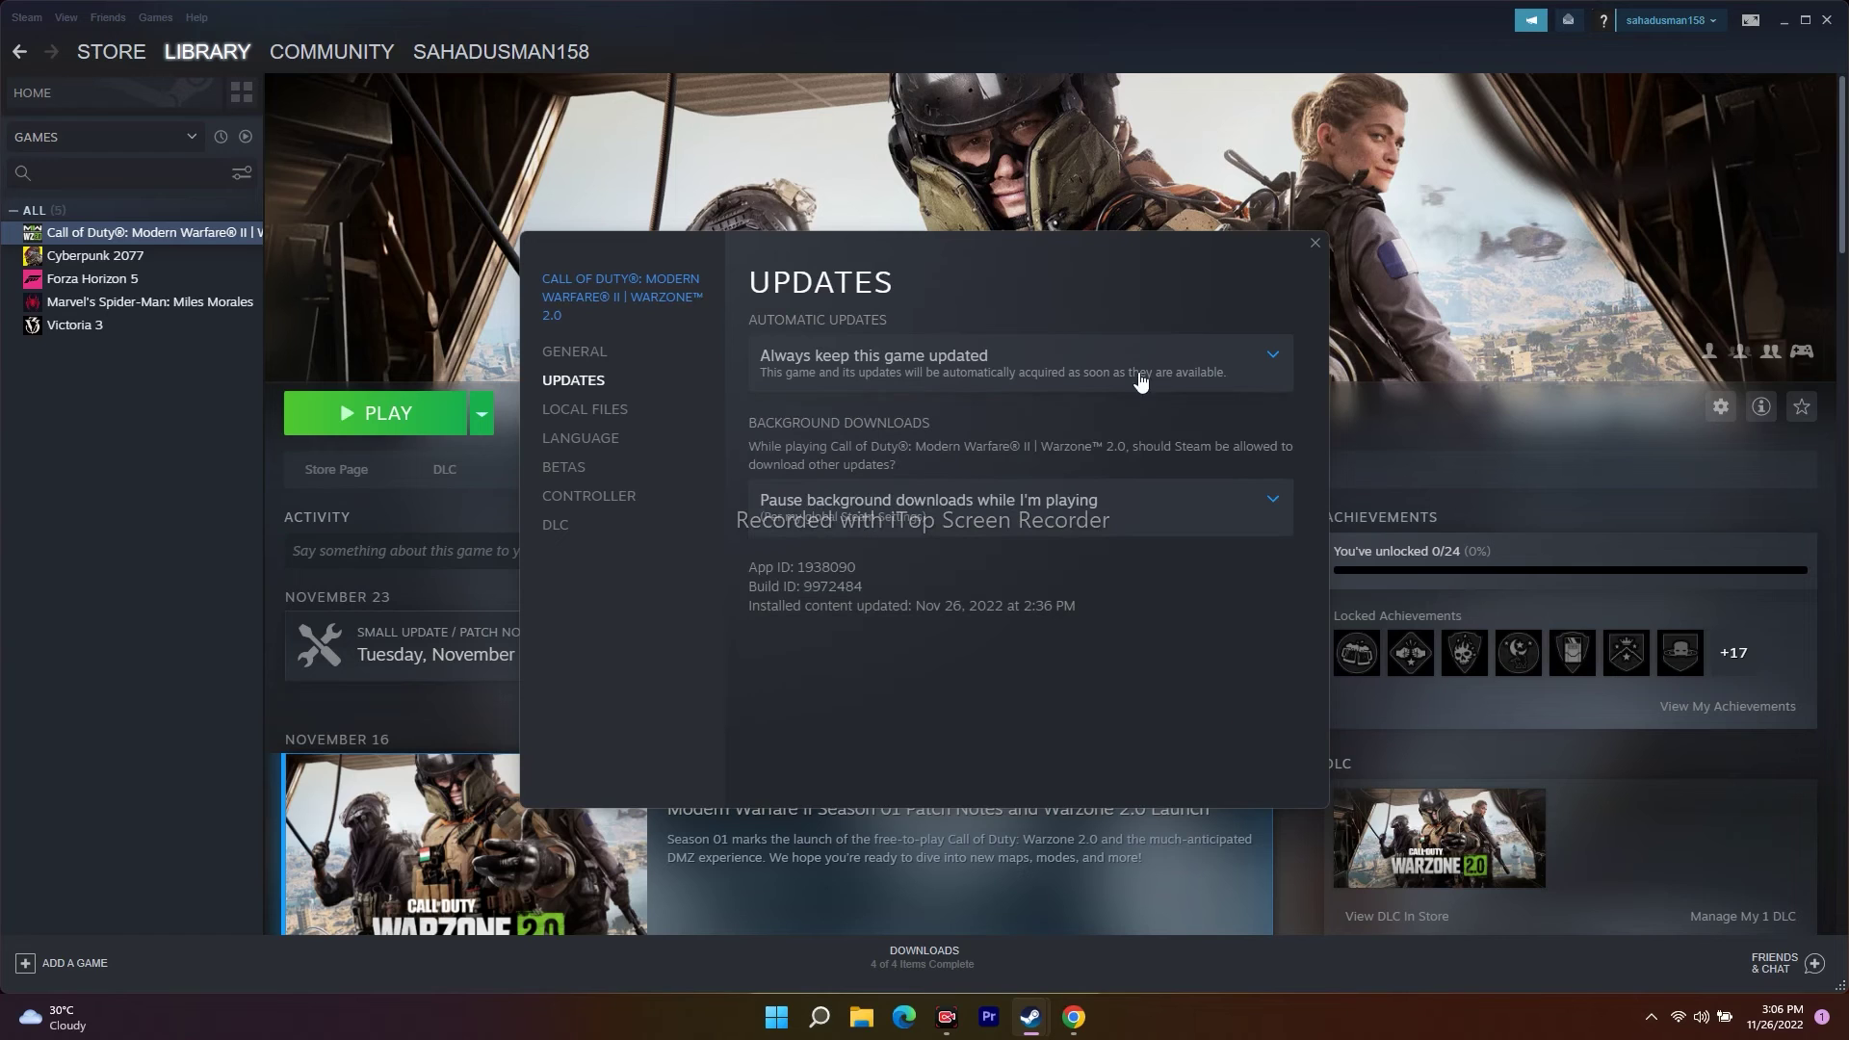
left_click(1315, 243)
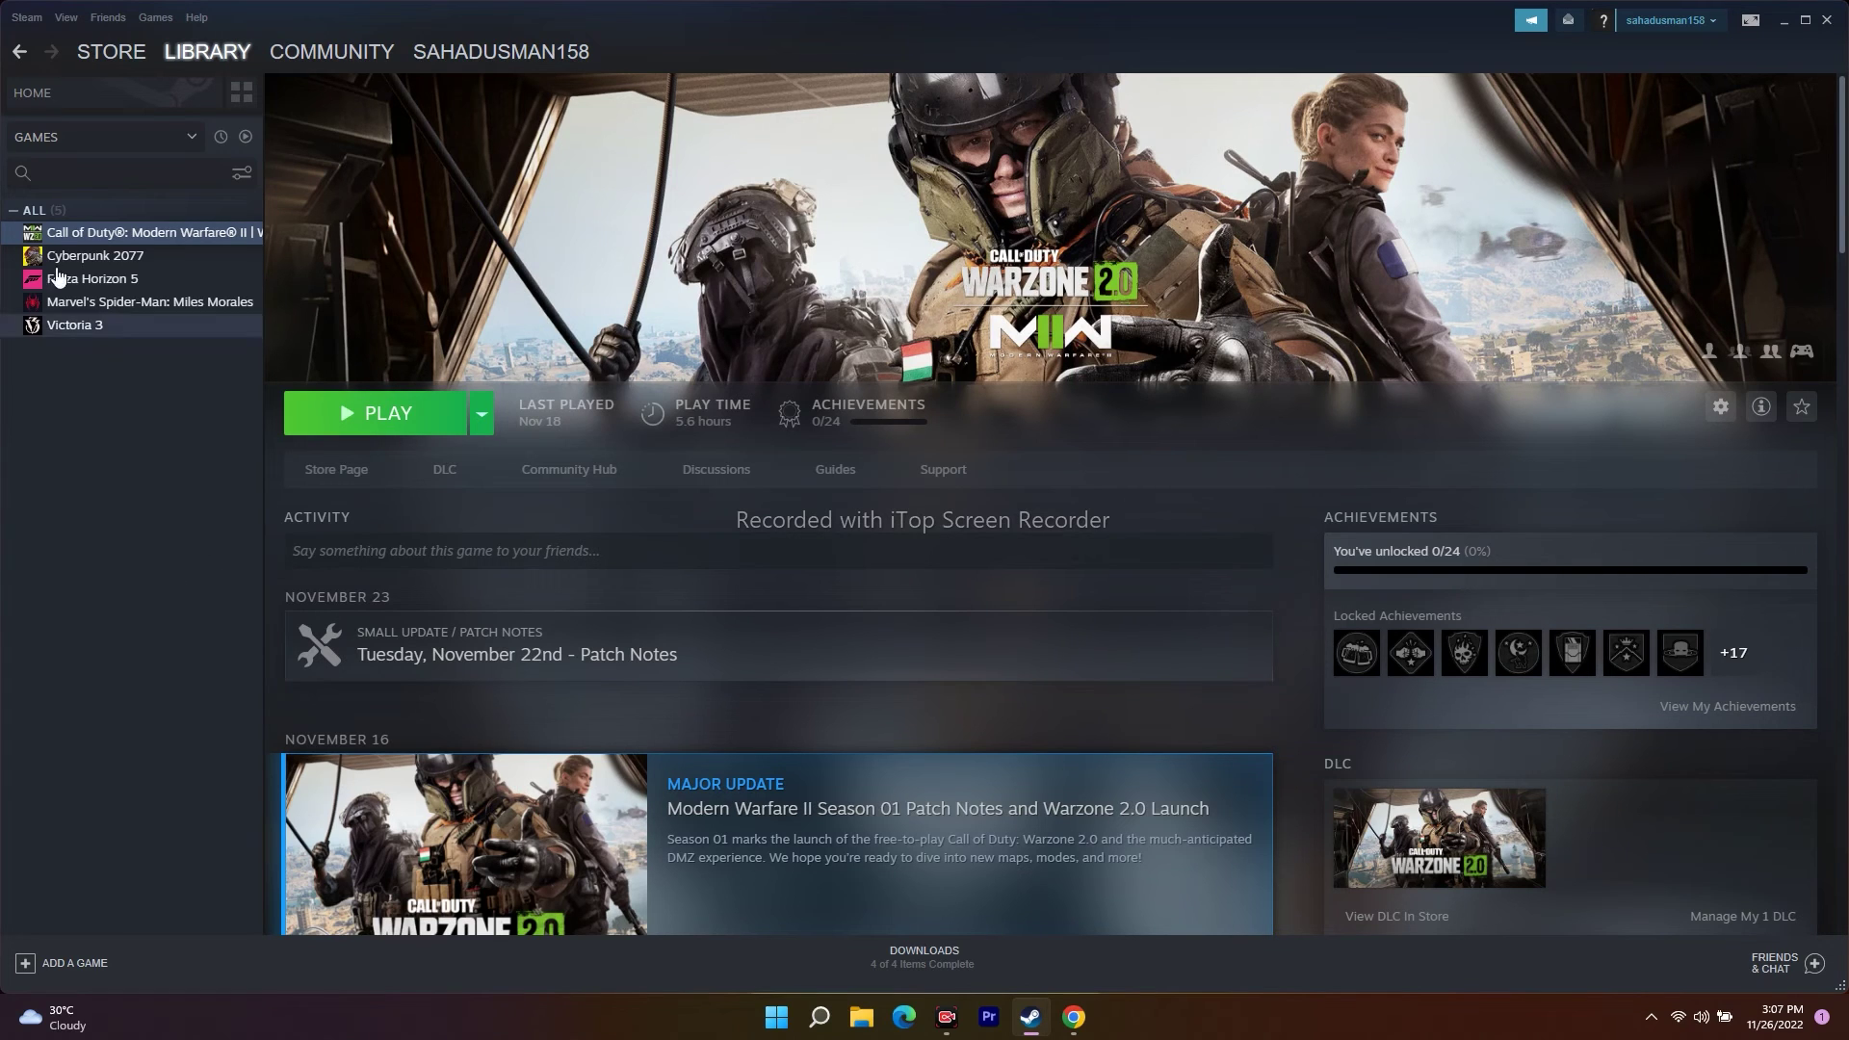
Start verifying the integrity of the game files for Call of Duty: Modern Warfare II | Warzone 2.0 and minimize the Steam library
right_click(165, 237)
left_click(188, 355)
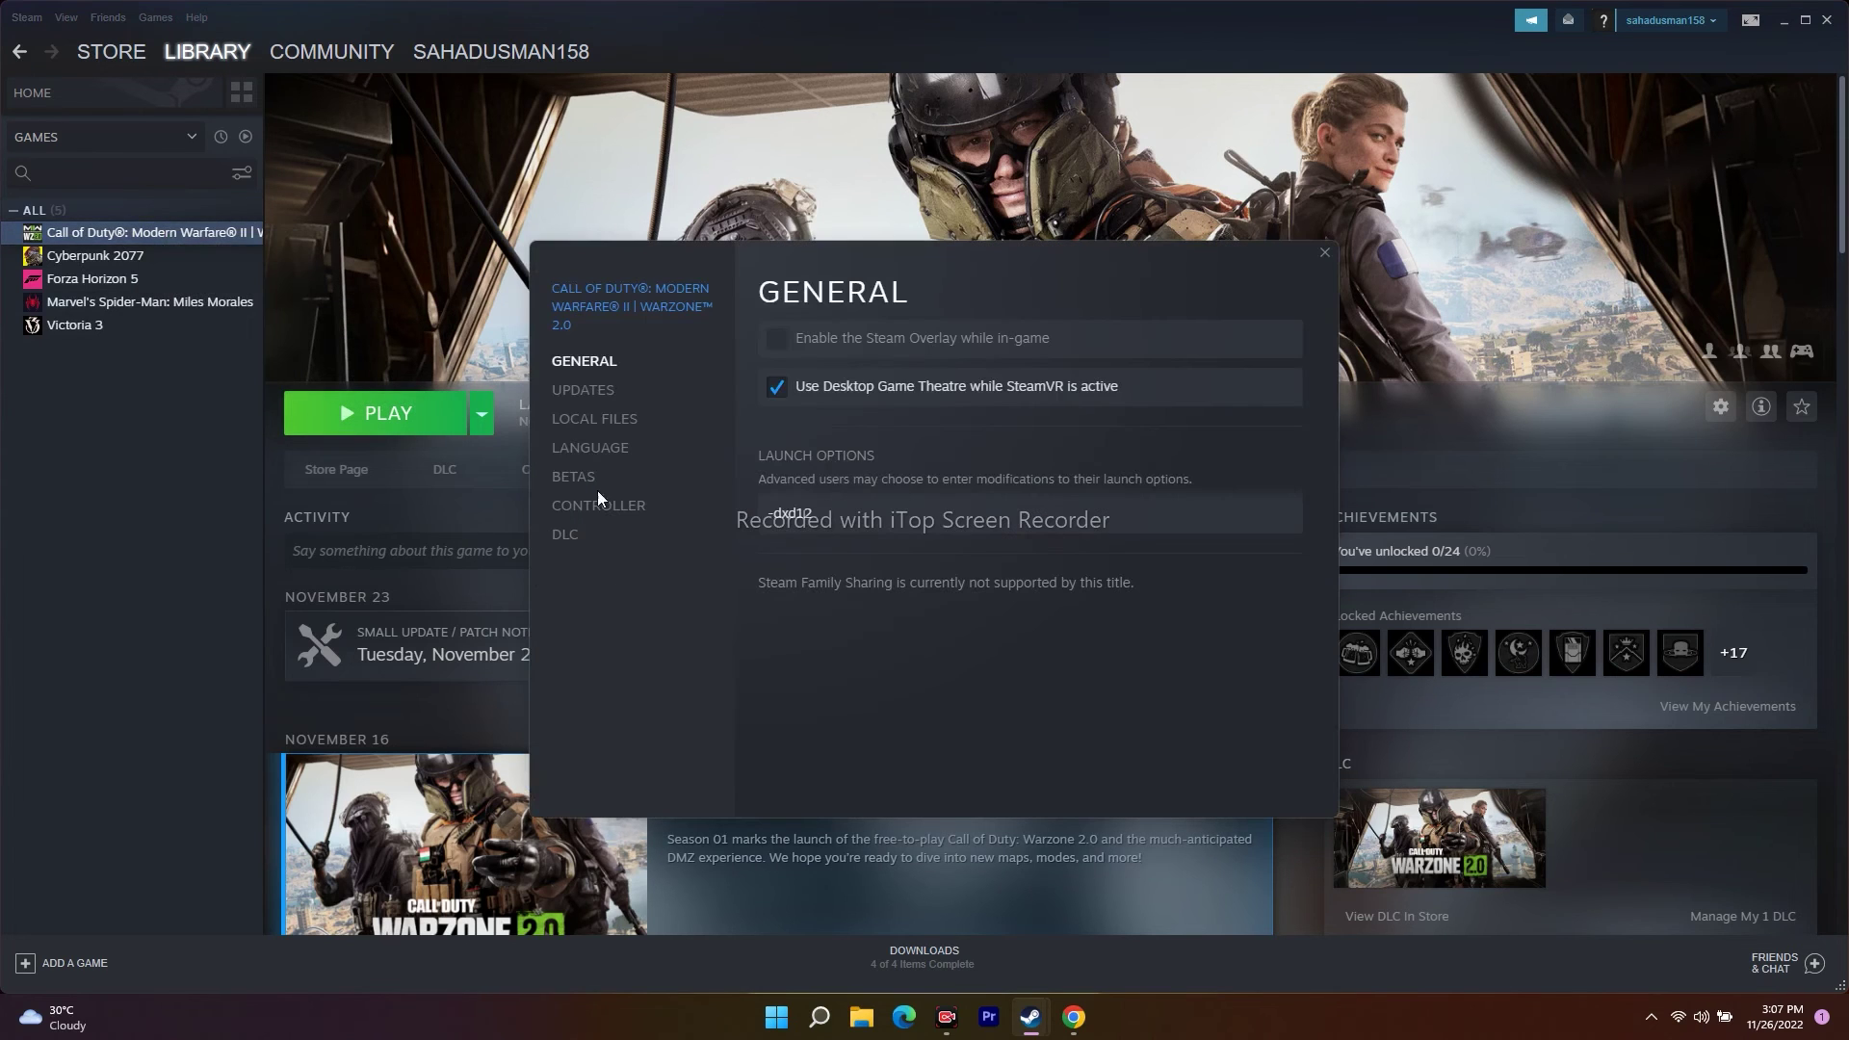
left_click(607, 418)
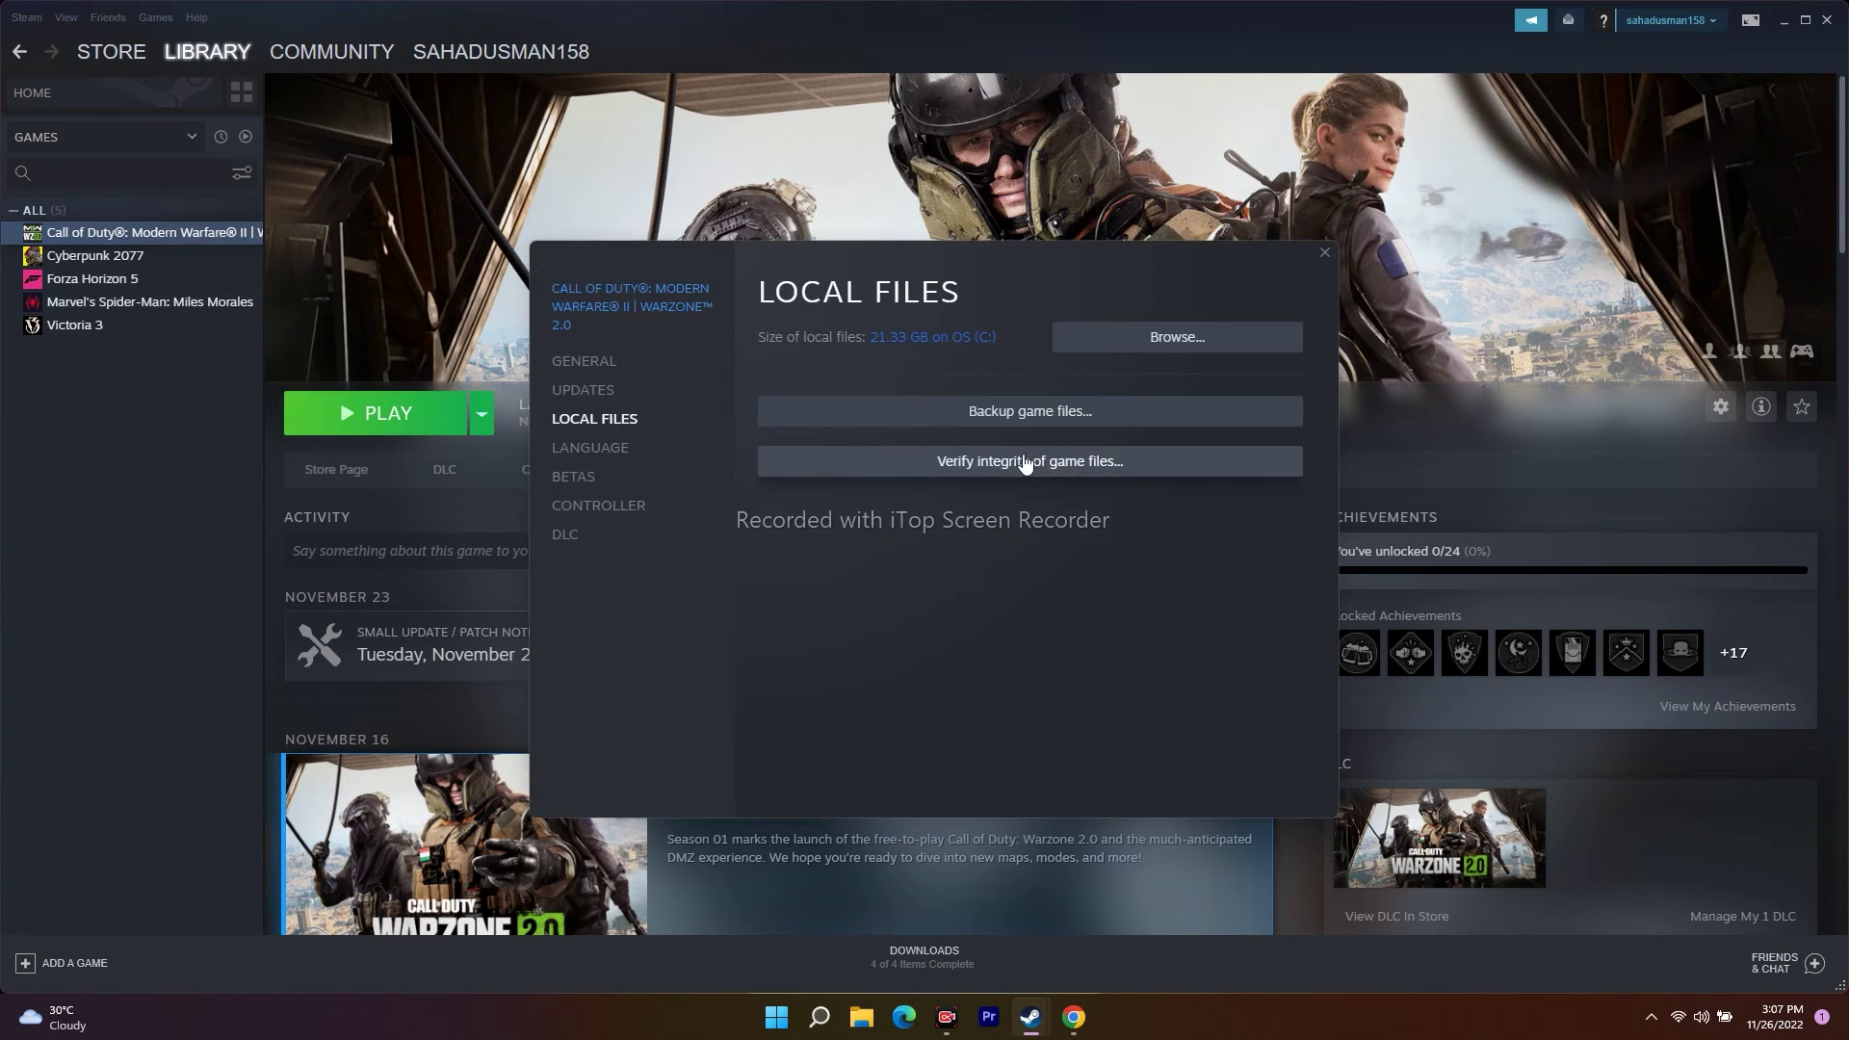
left_click(1068, 465)
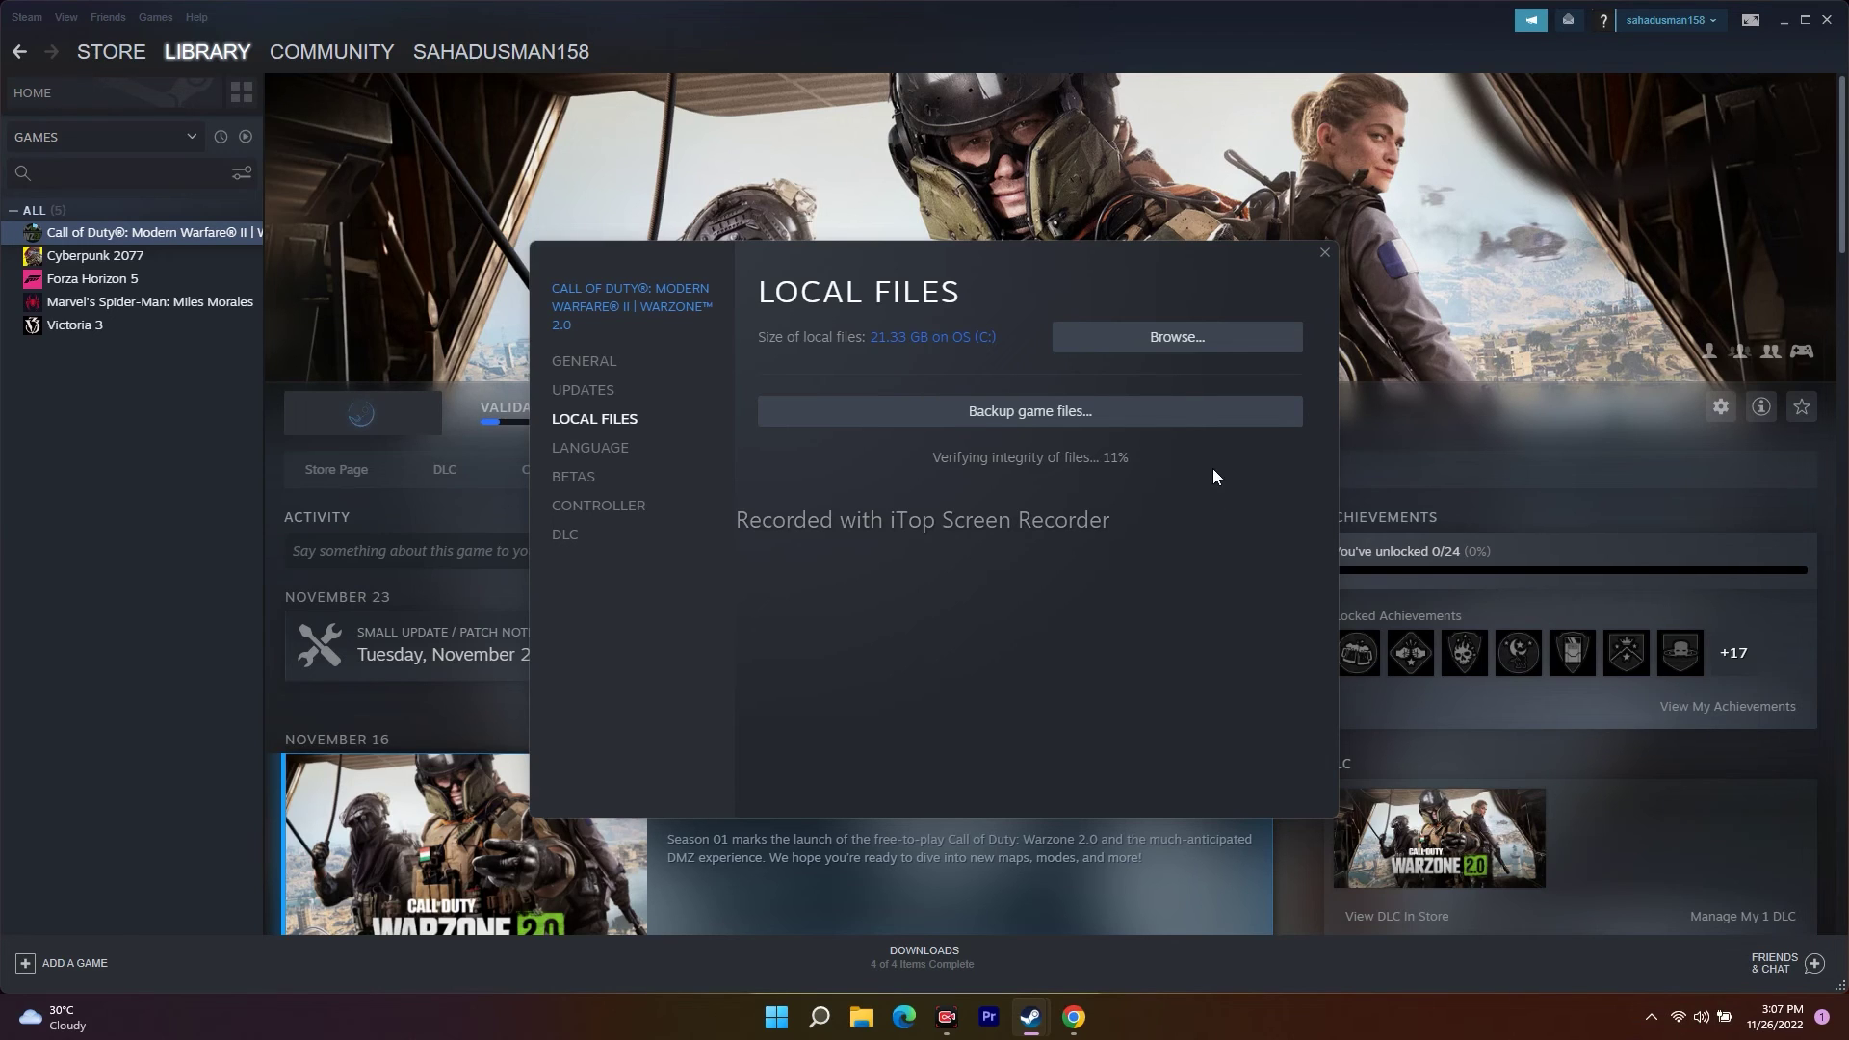
left_click(1794, 25)
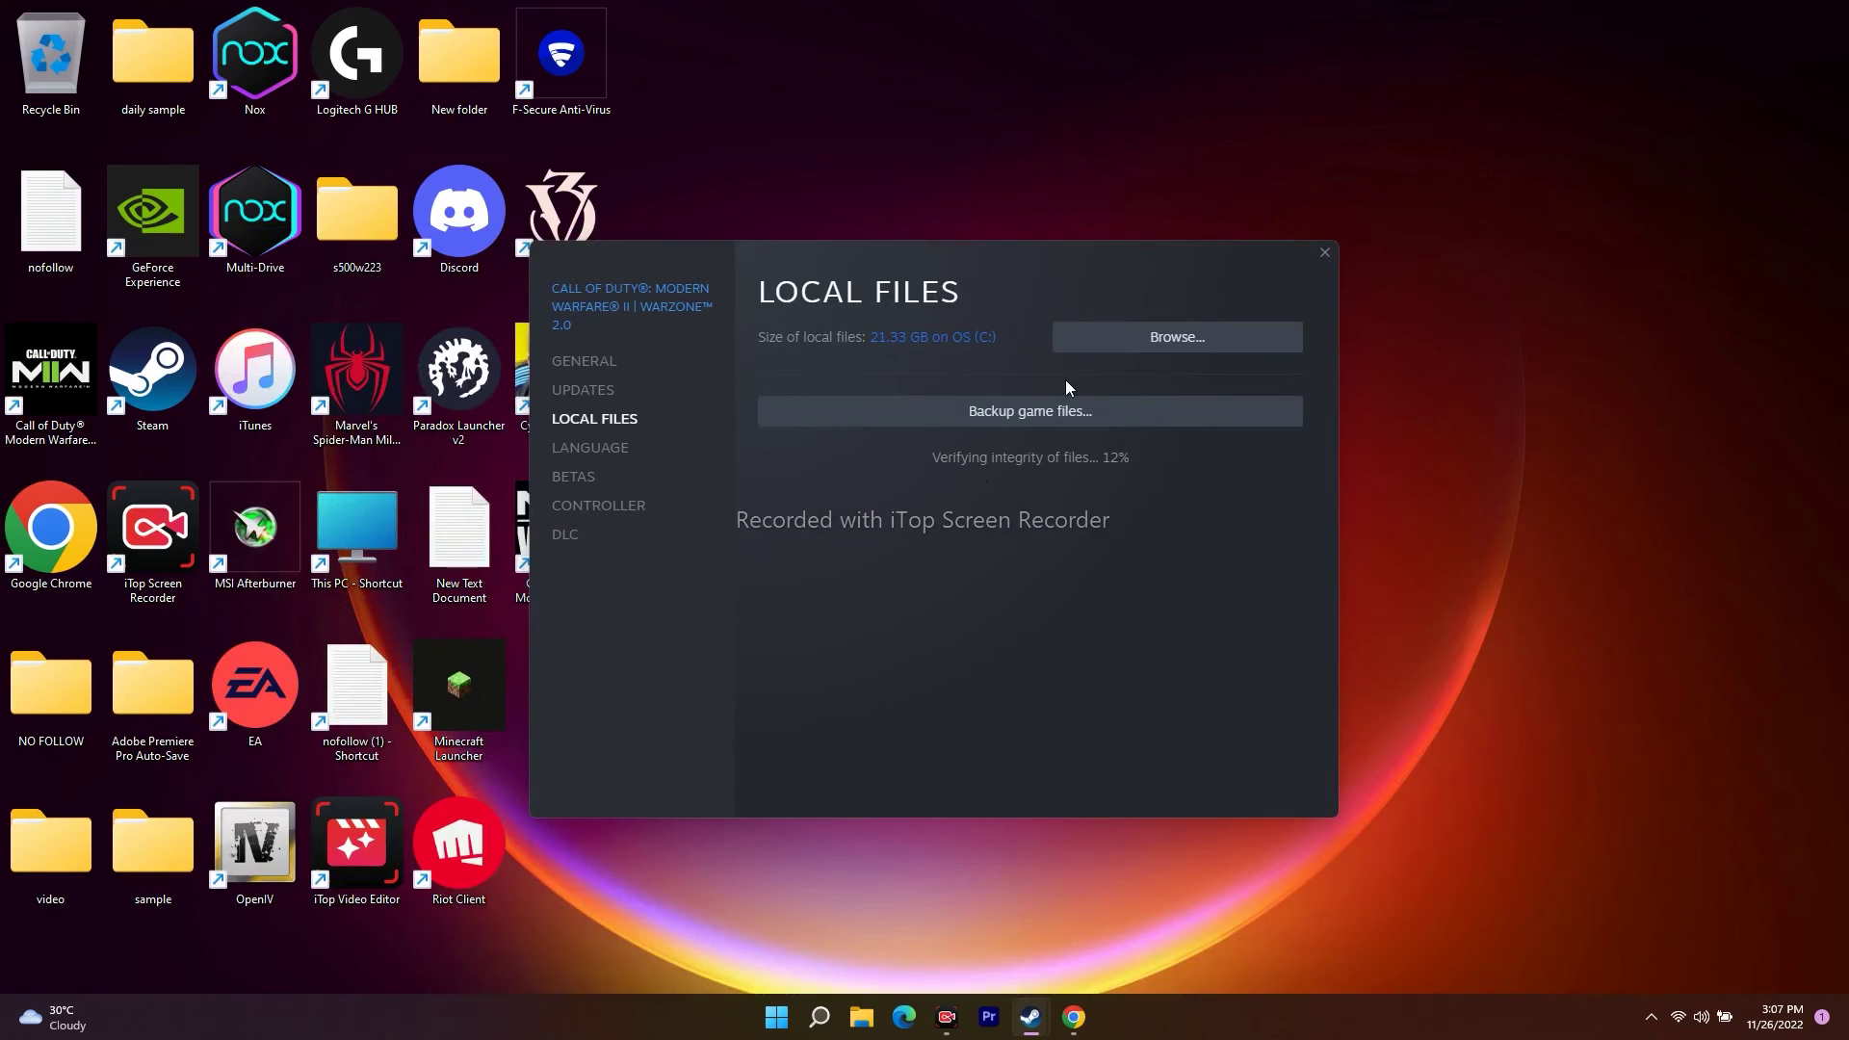
Switch to Chrome and download the Windows 11 Installation Assistant from Microsoft's Download Windows 11 page
left_click(1073, 1017)
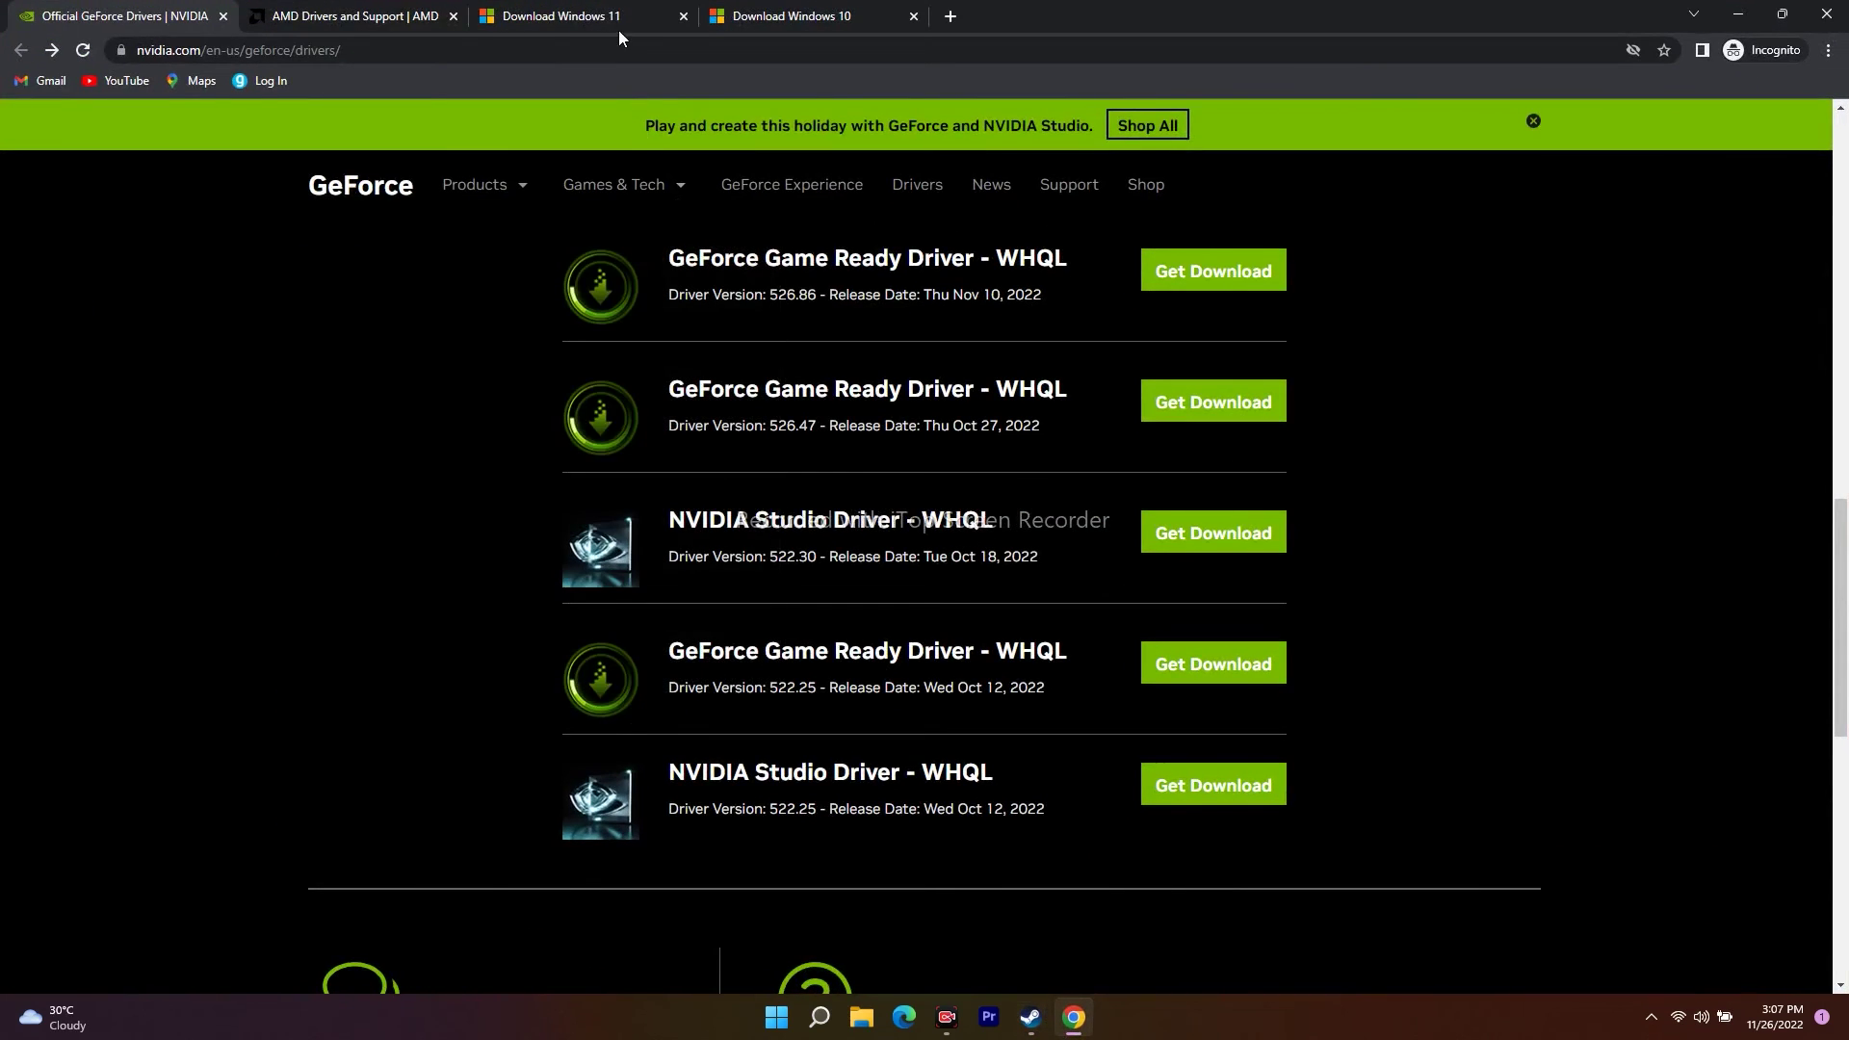
left_click(597, 17)
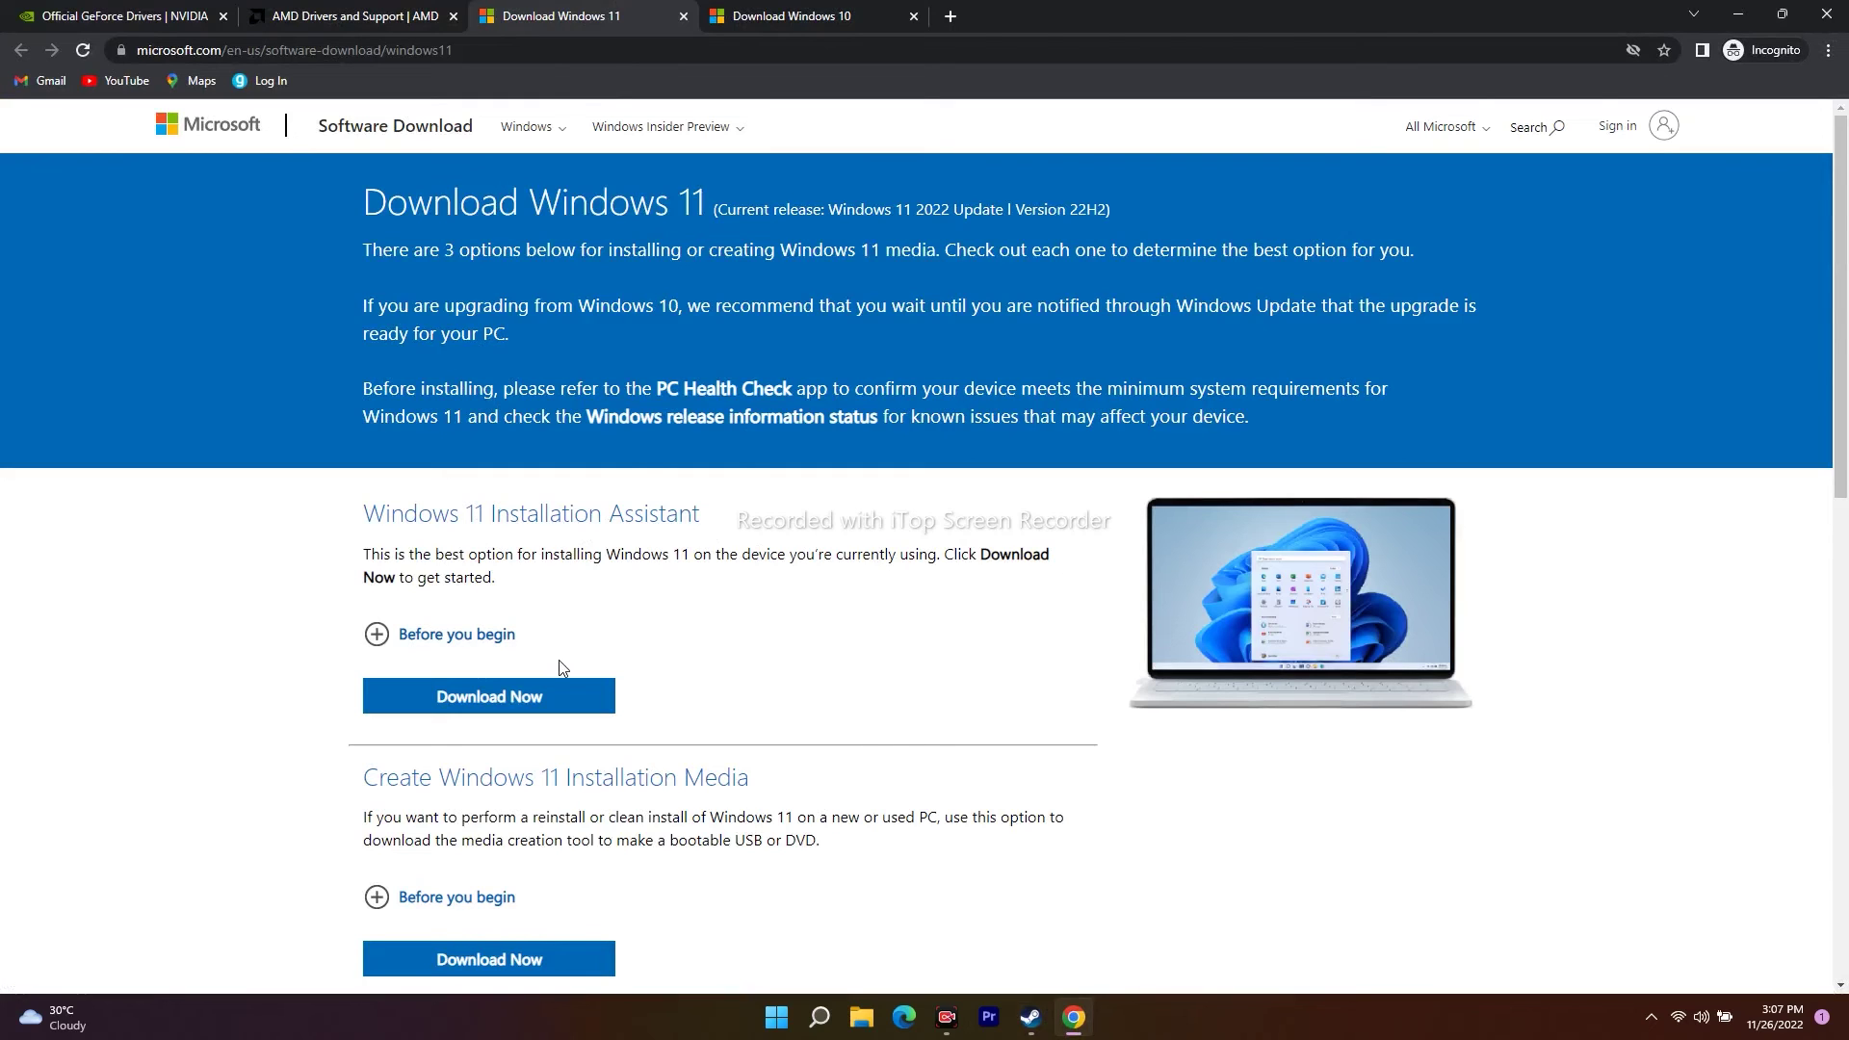
scroll(1011, 580, "down", 1)
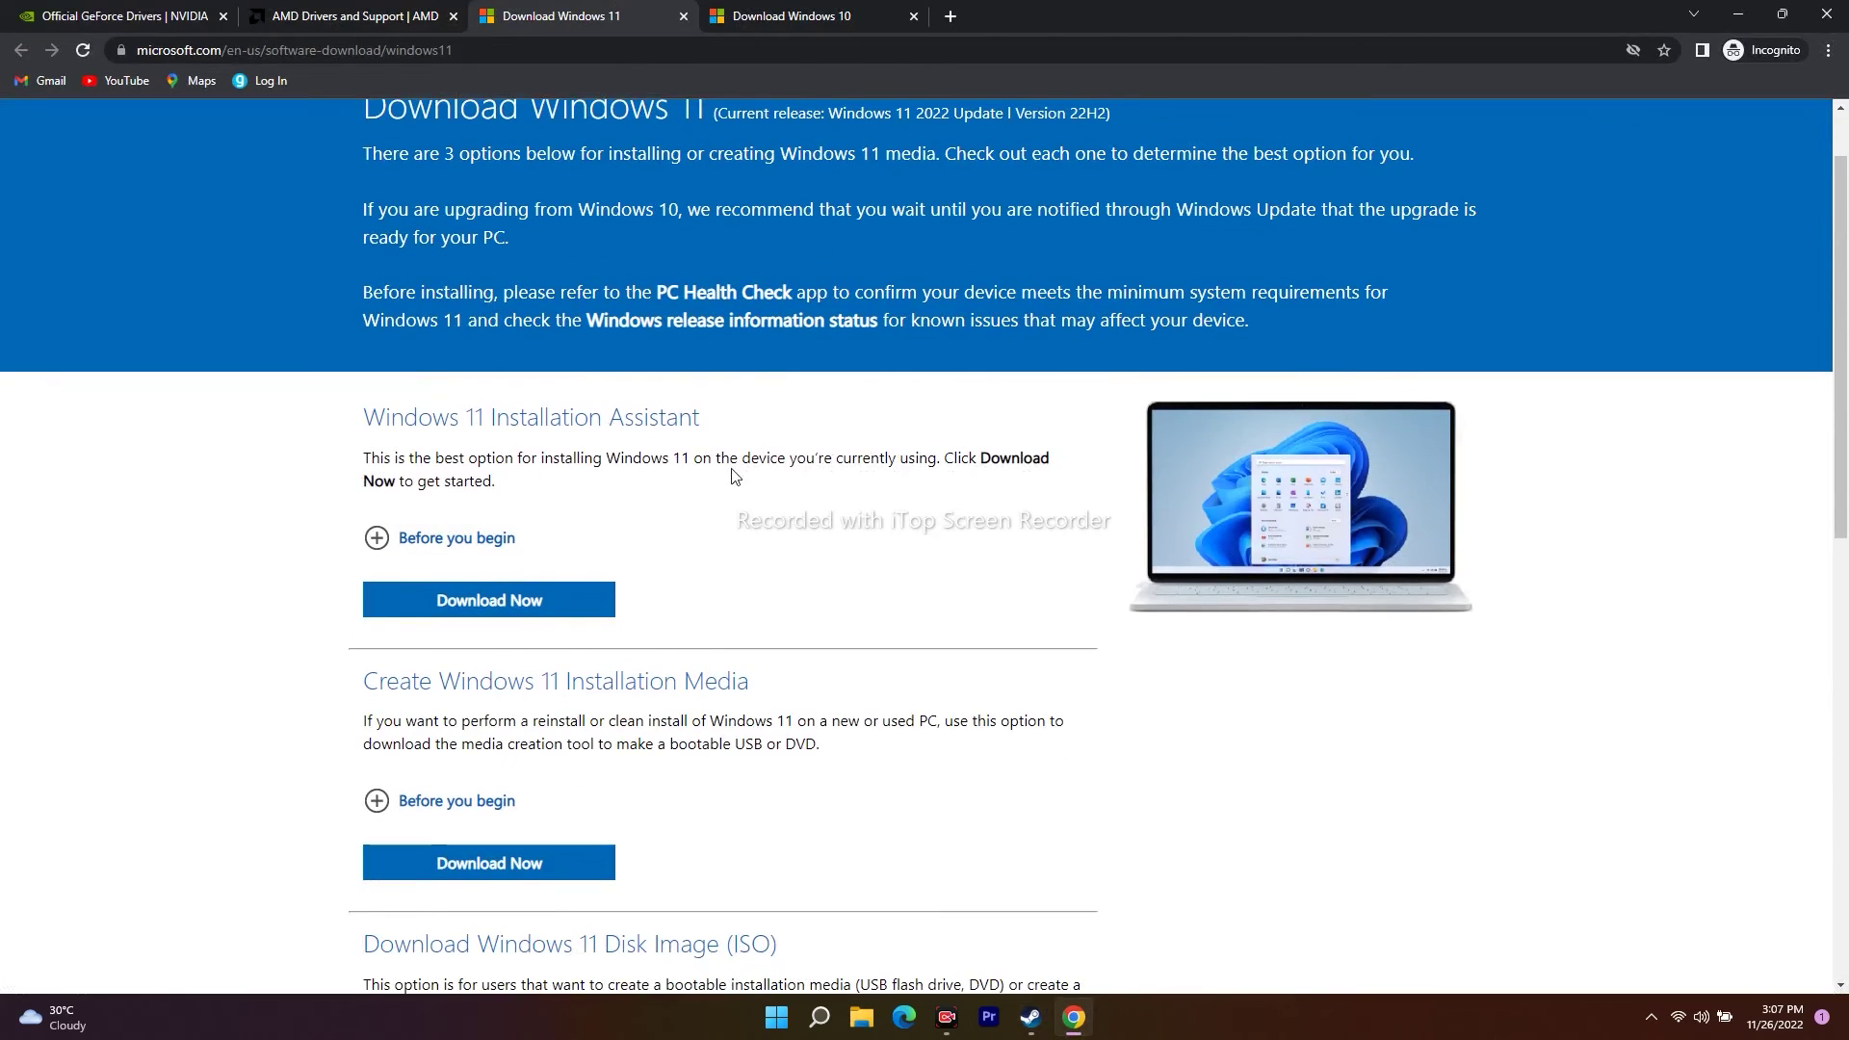
scroll(735, 476, "up", 1)
left_click(746, 17)
left_click(580, 29)
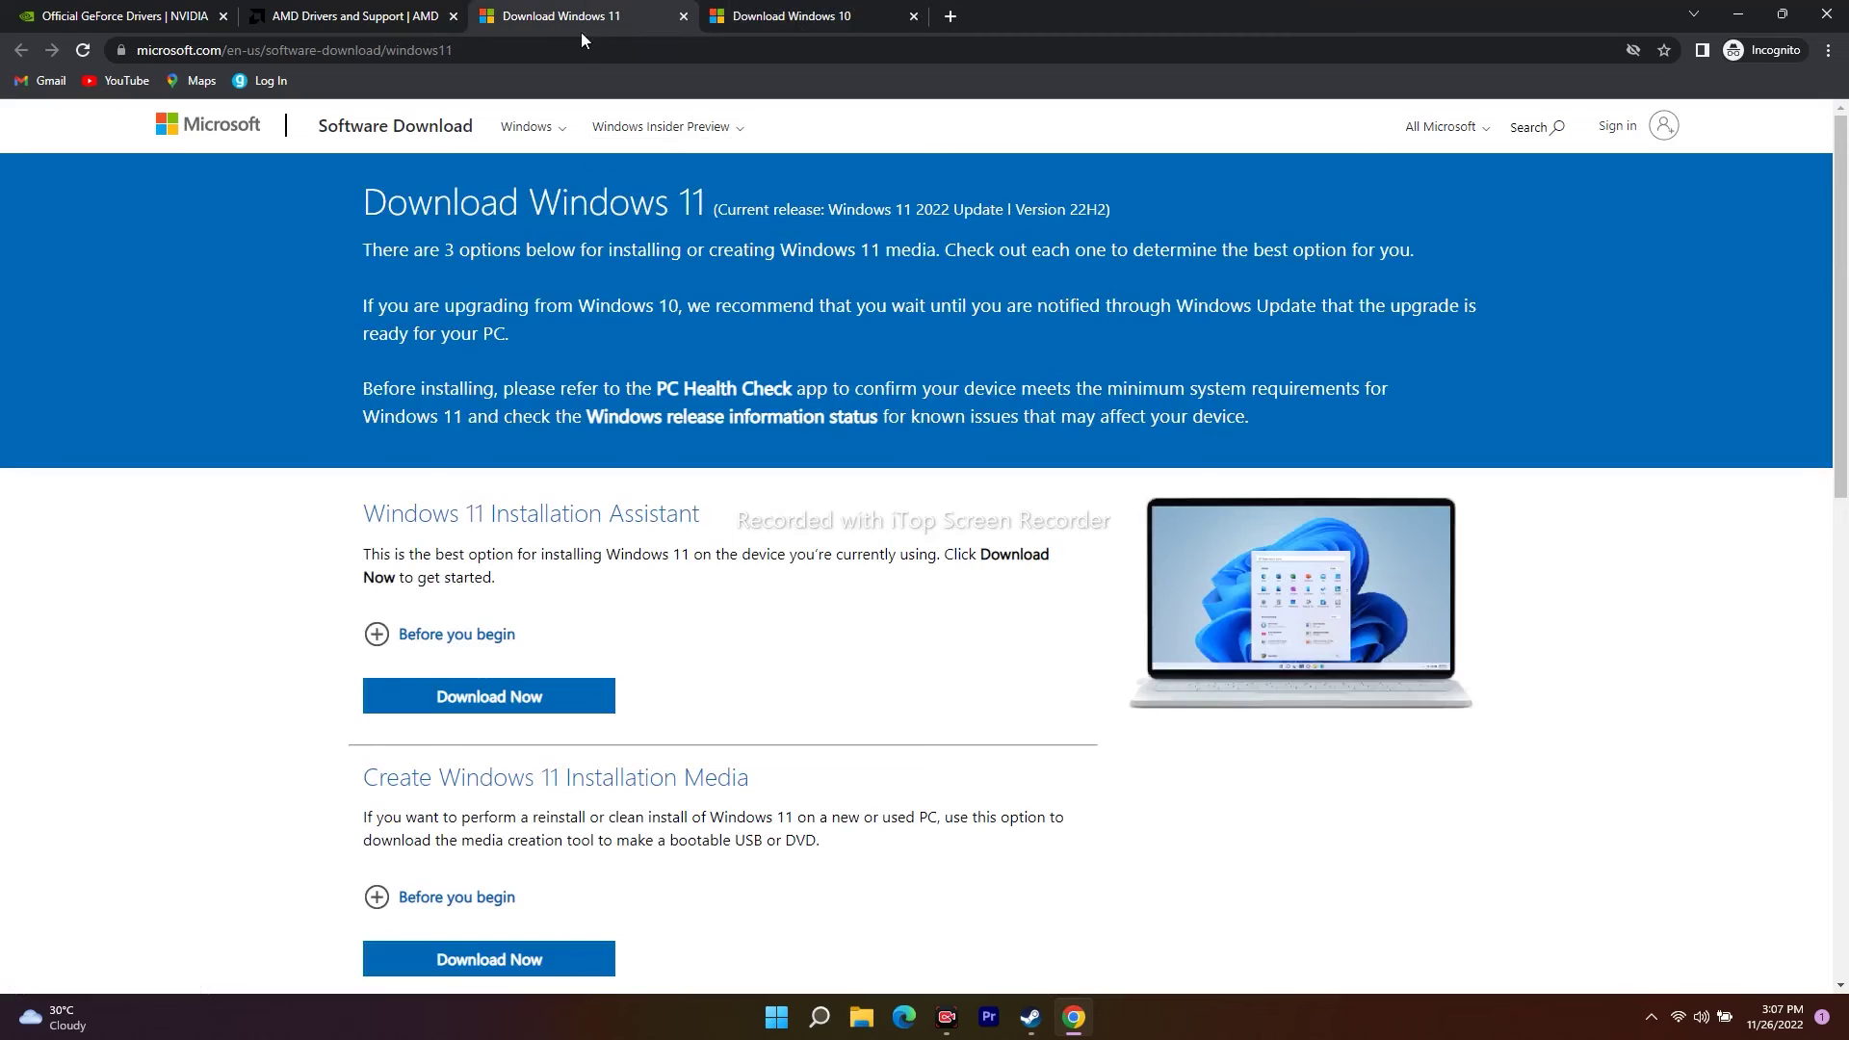
scroll(831, 598, "down", 3)
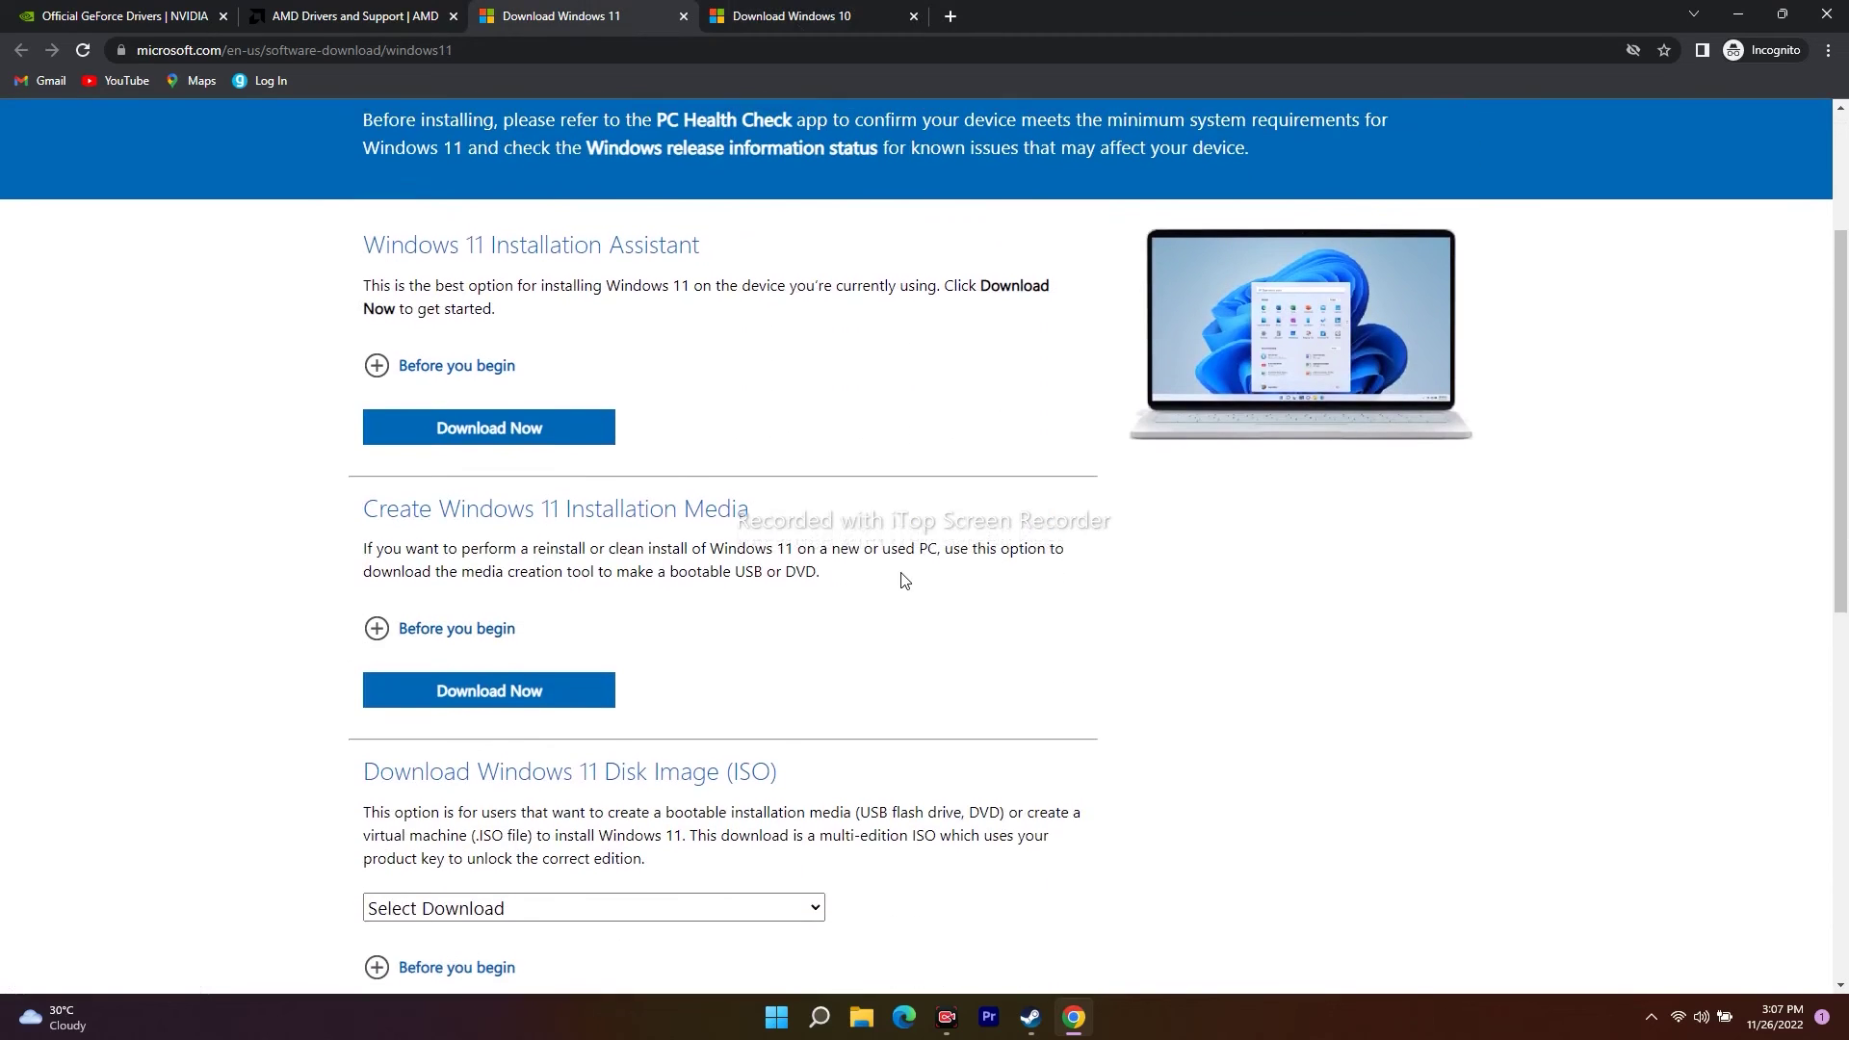
scroll(904, 579, "up", 1)
left_click(419, 511)
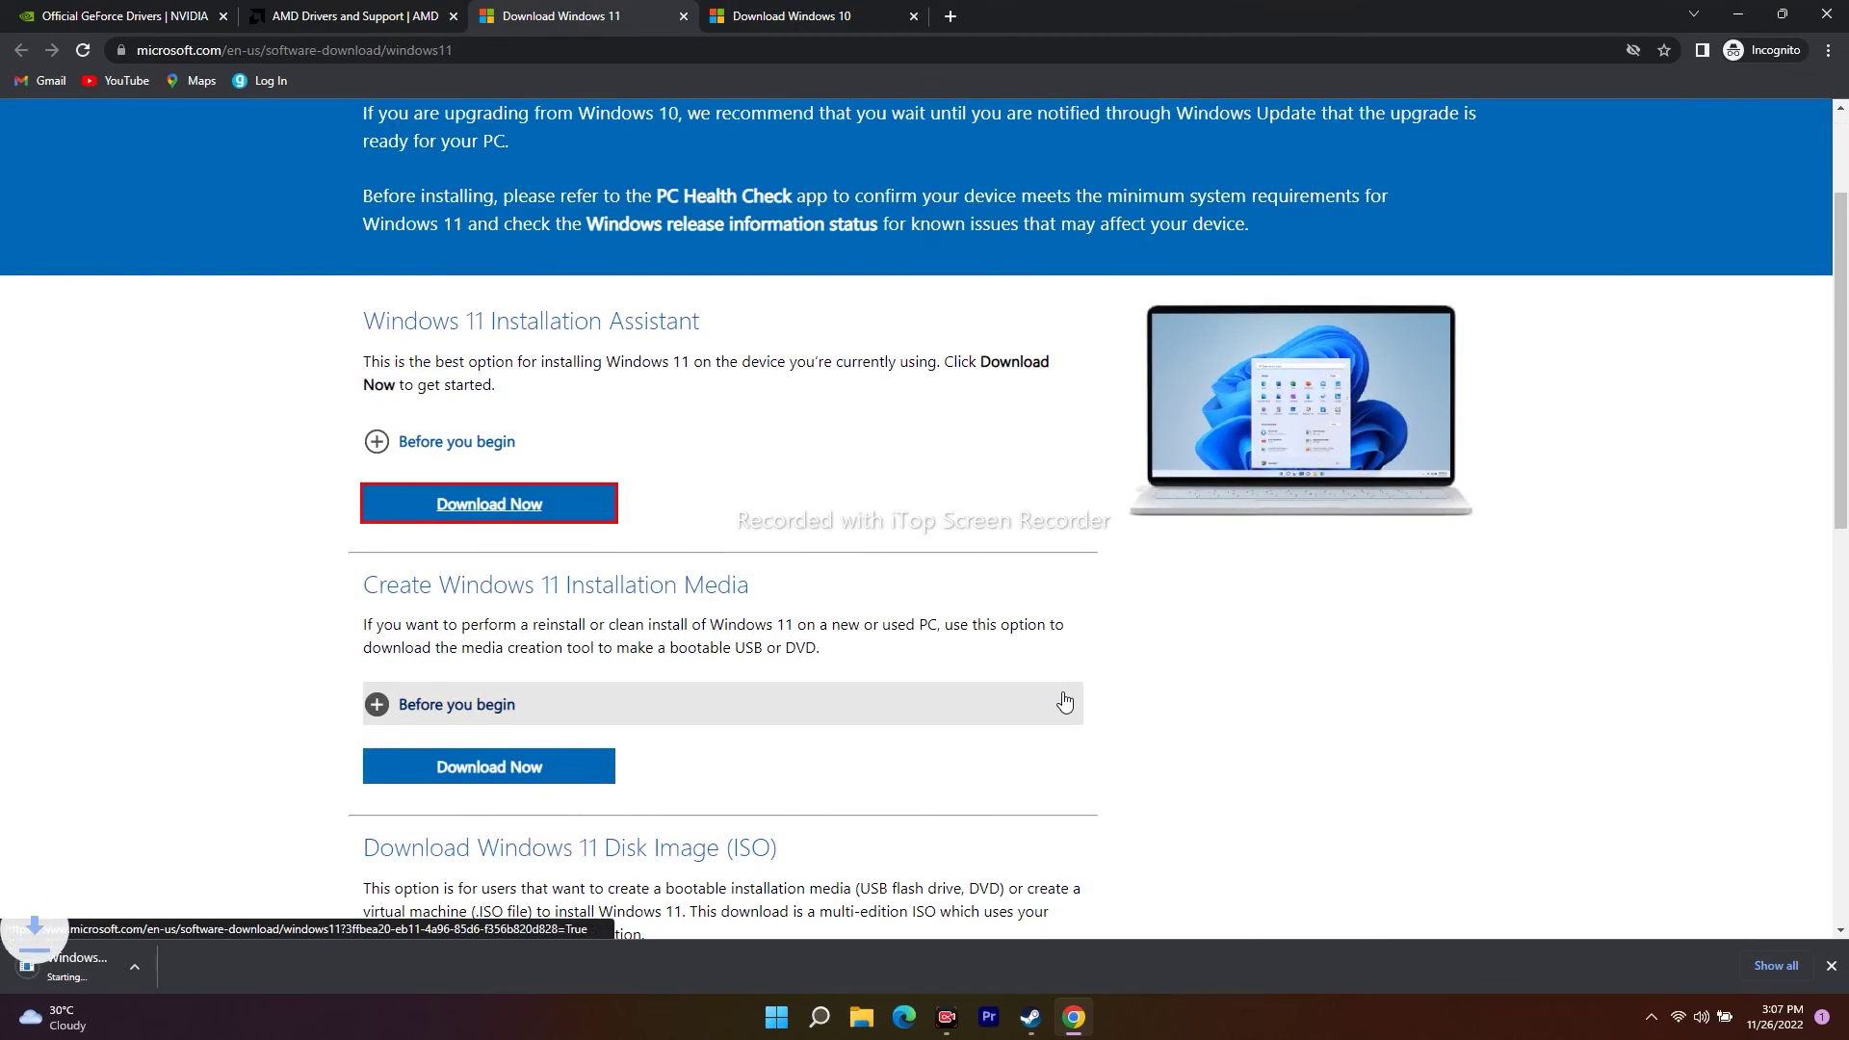
Run the downloaded Windows 11 Installation Assistant and close it at the compatibility check
left_click(204, 967)
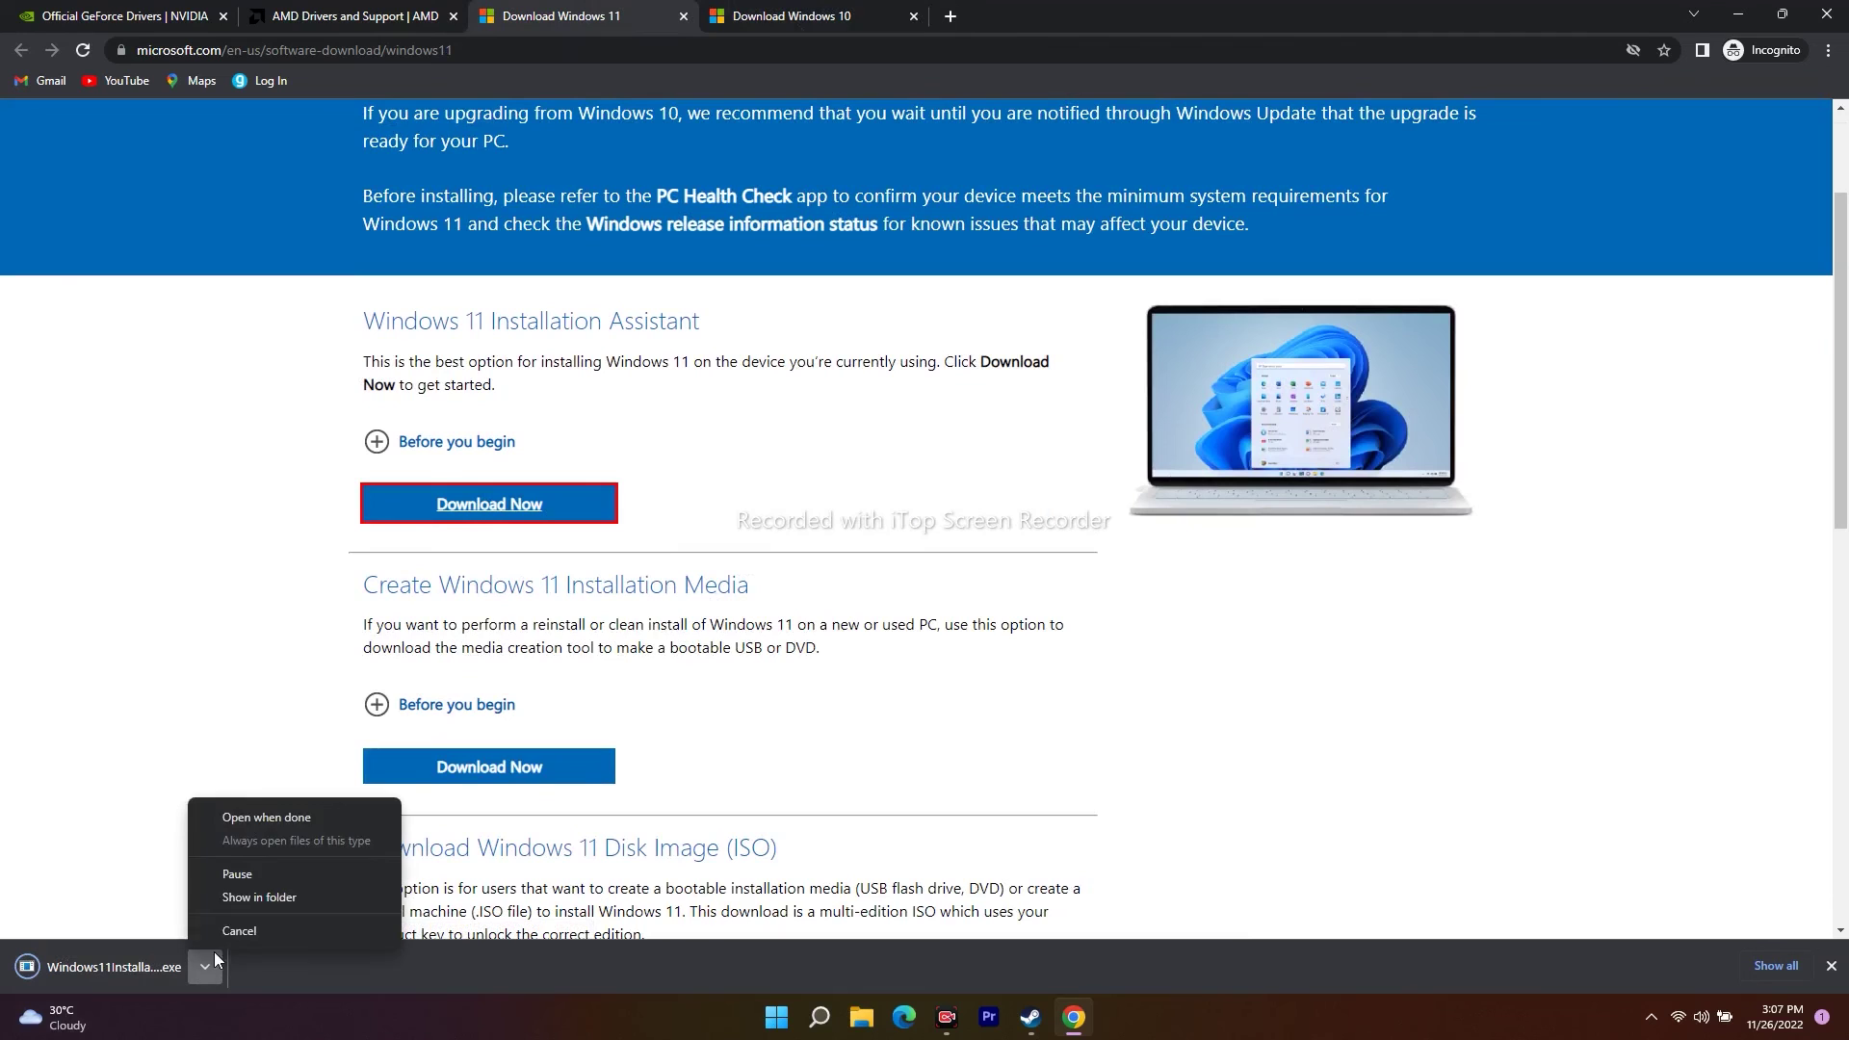
left_click(244, 818)
left_click(986, 526)
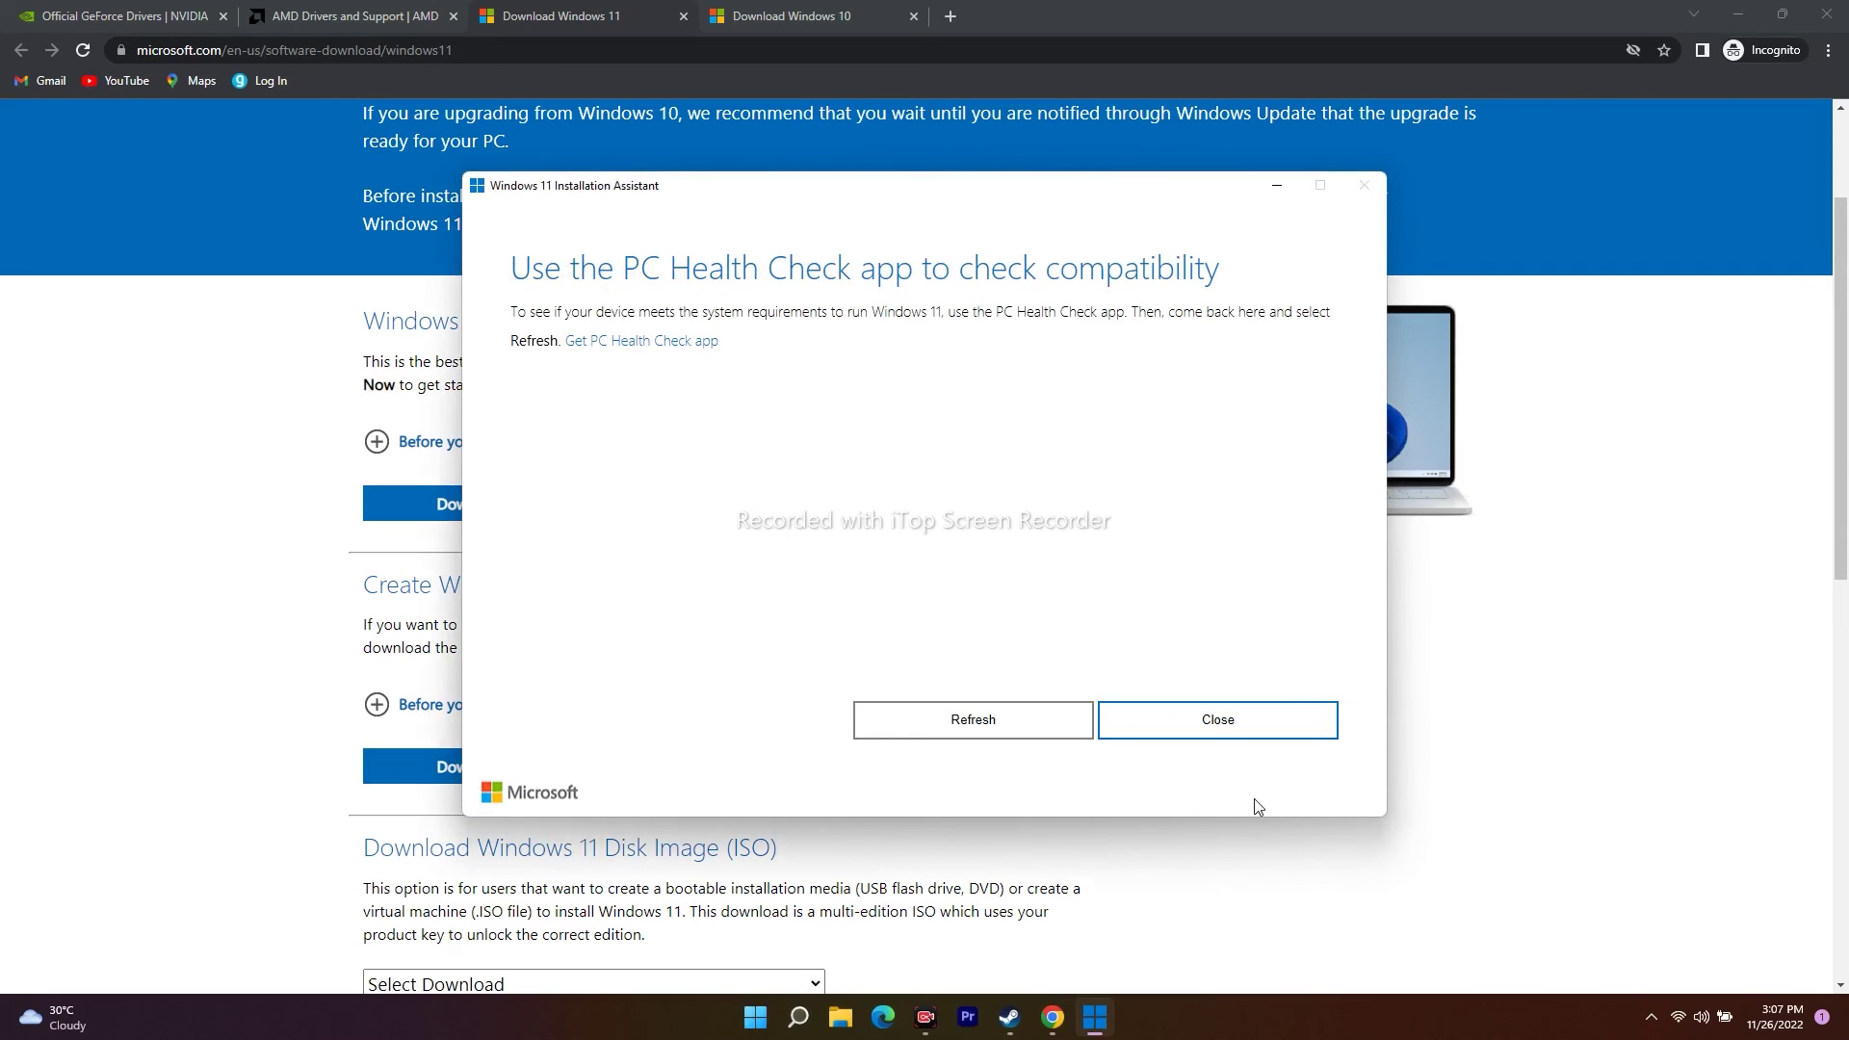
left_click(1245, 732)
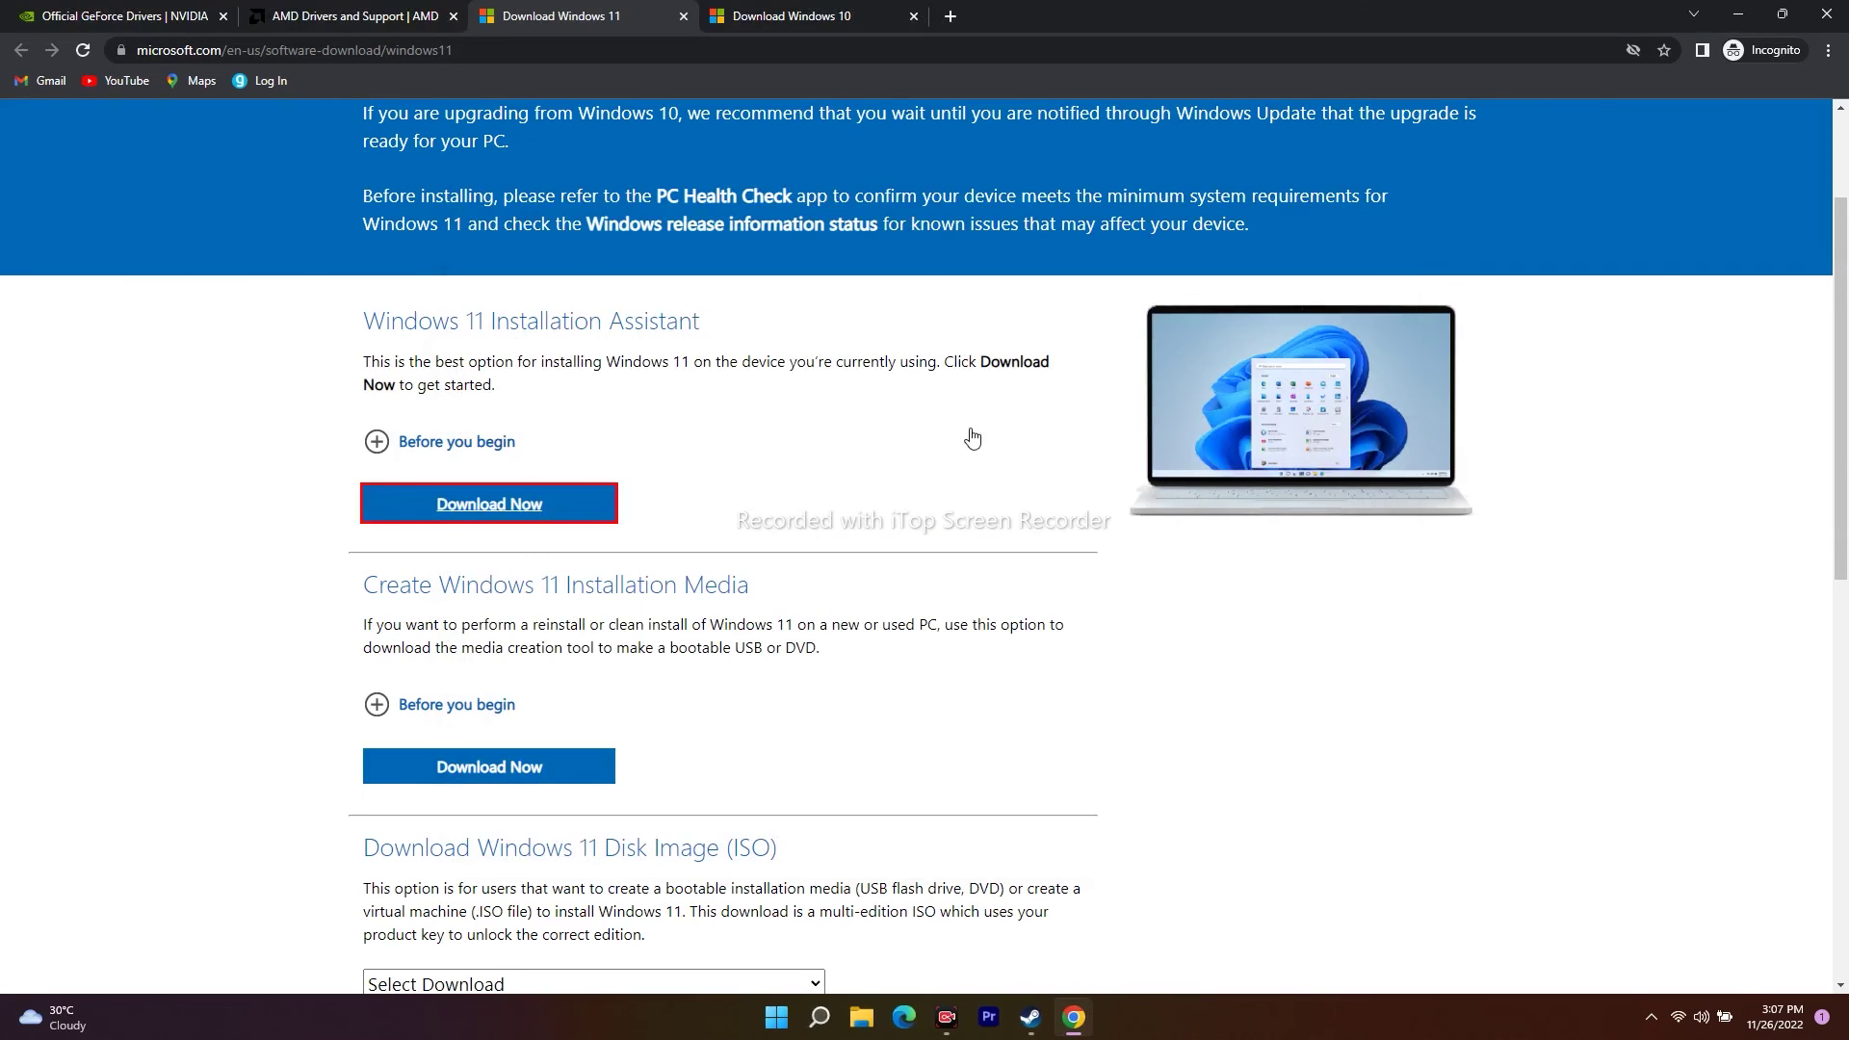
left_click(949, 445)
left_click(441, 445)
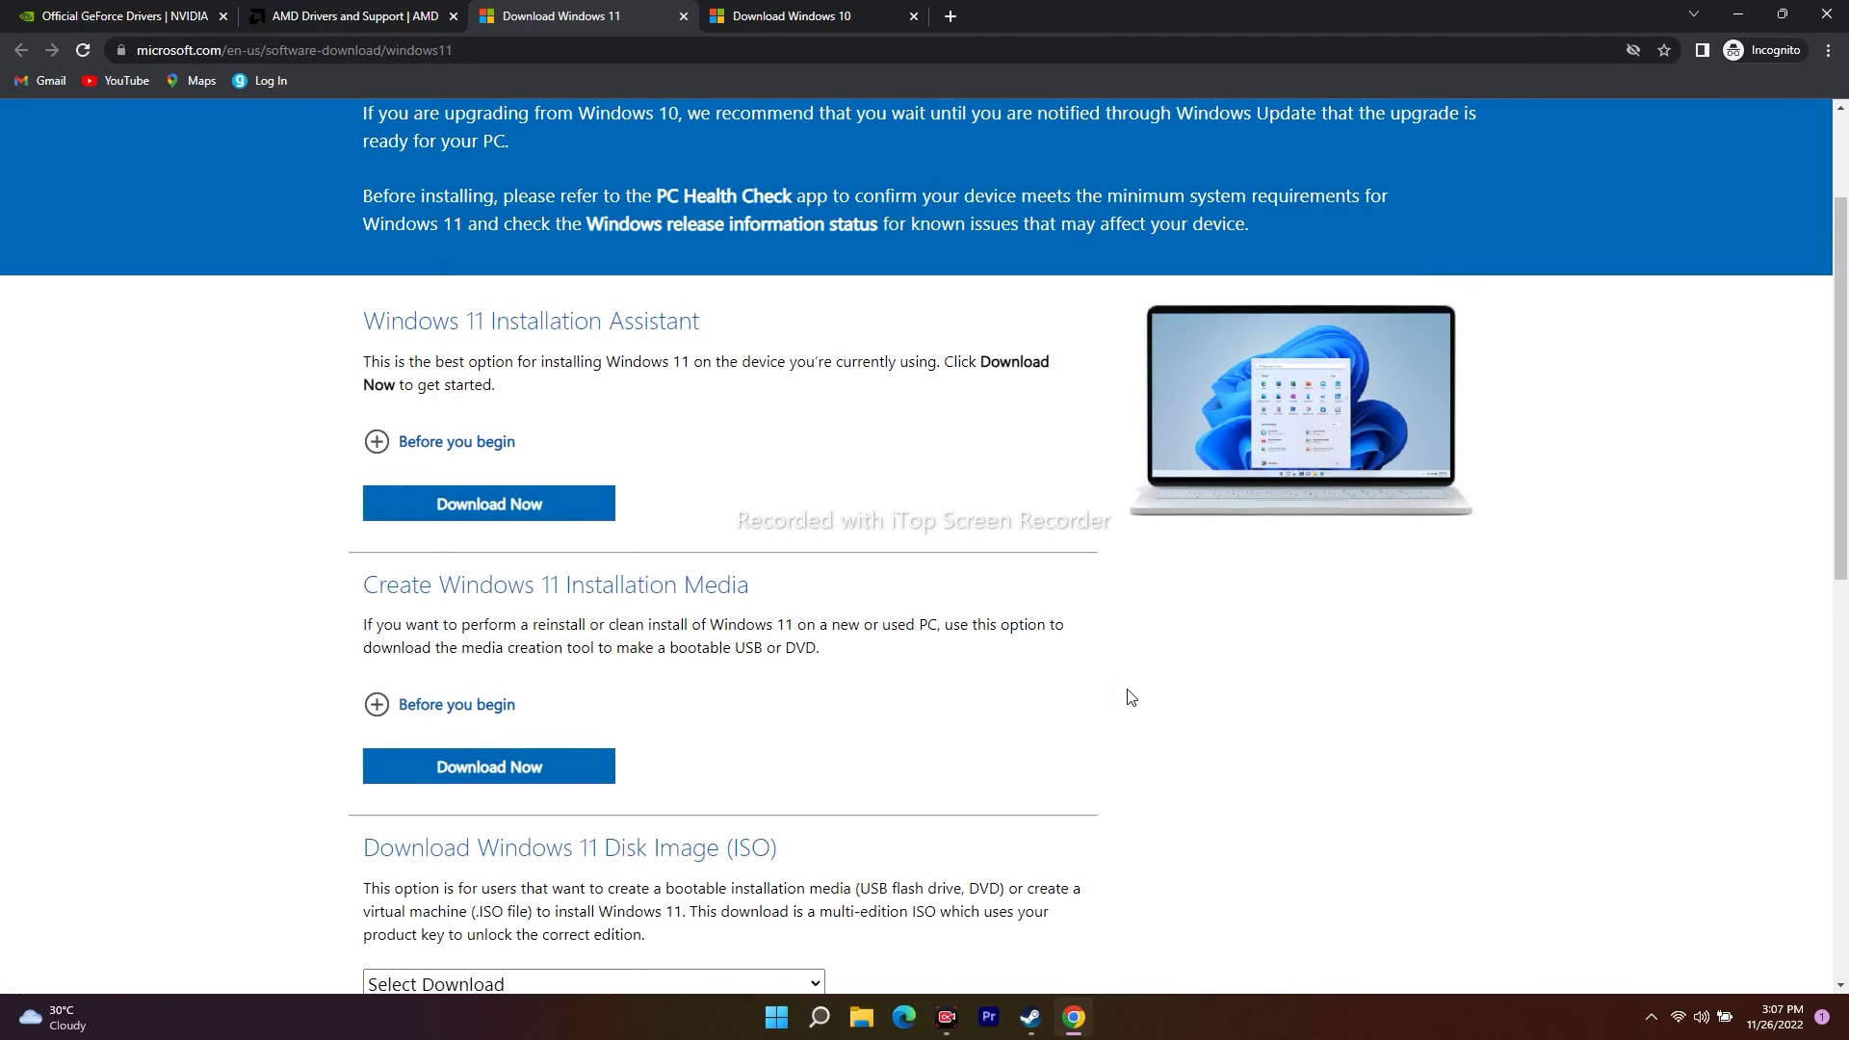
Review the update and installation media options on Microsoft's Download Windows 10 page, and switch back to the Steam library
left_click(791, 15)
scroll(963, 429, "down", 3)
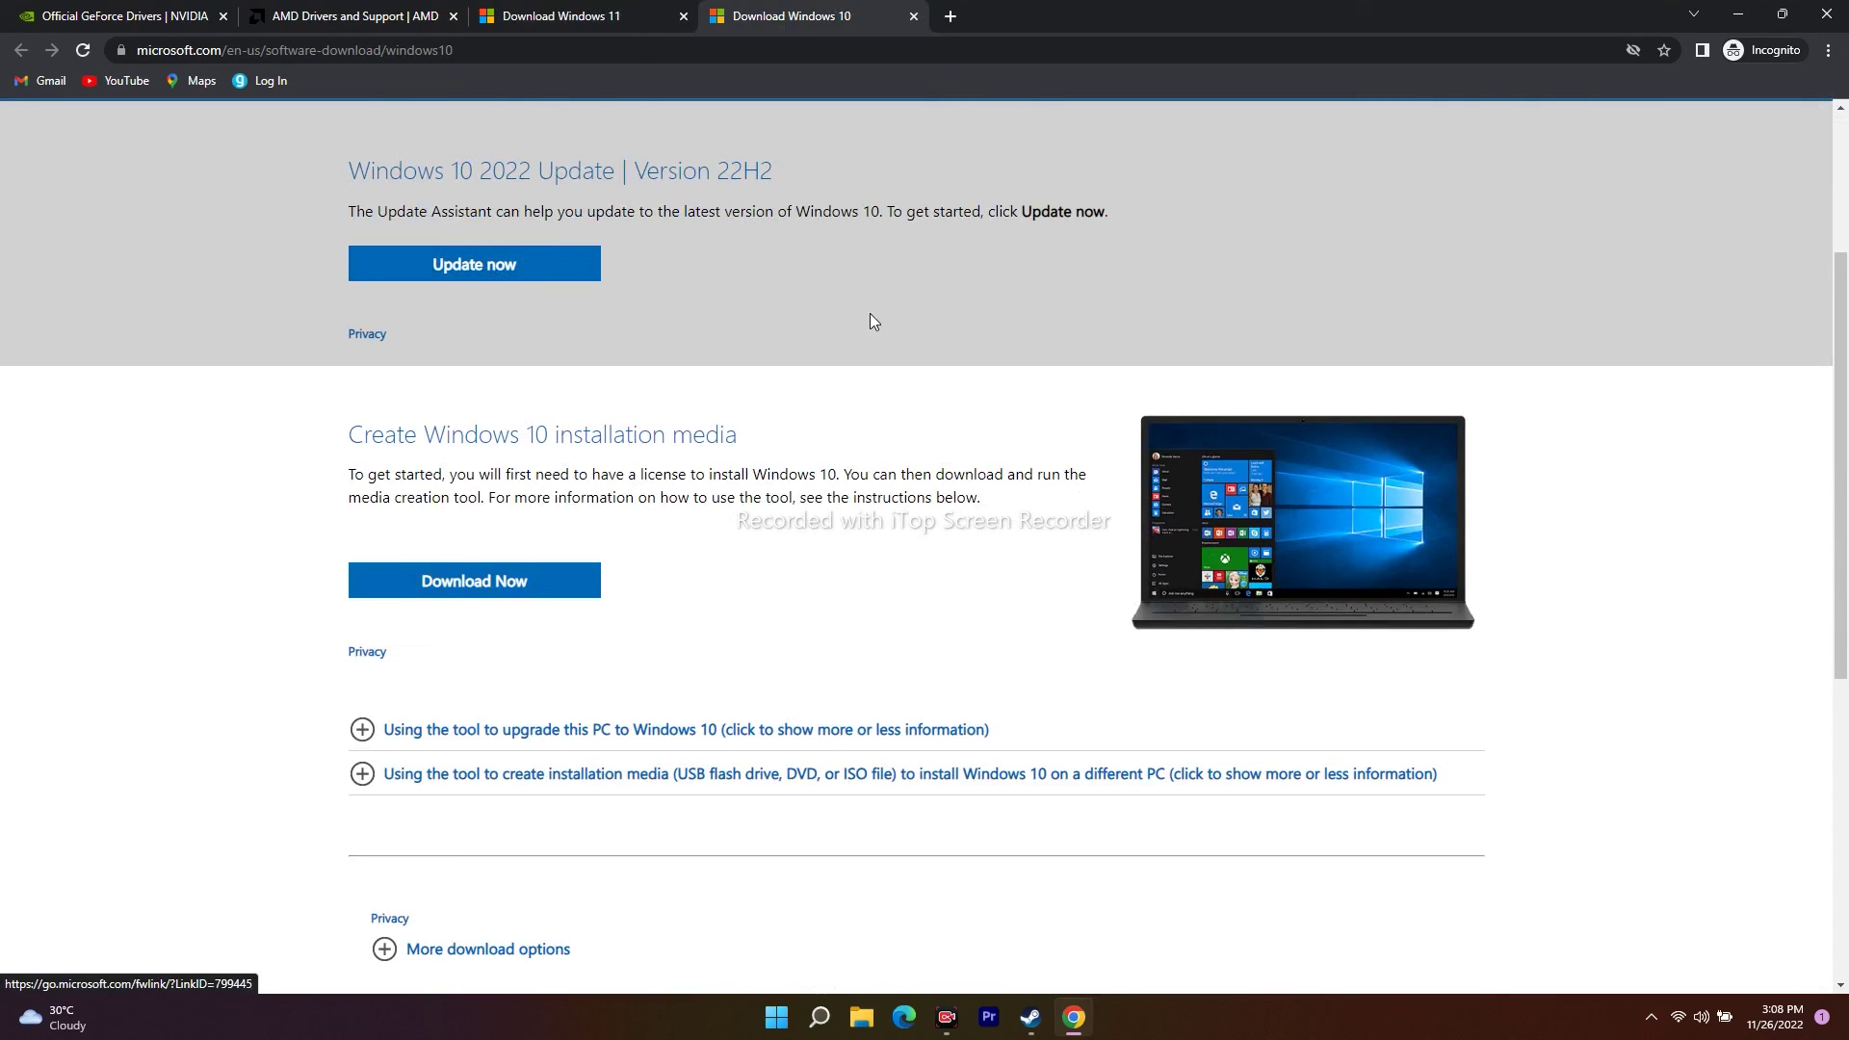
left_click(1737, 16)
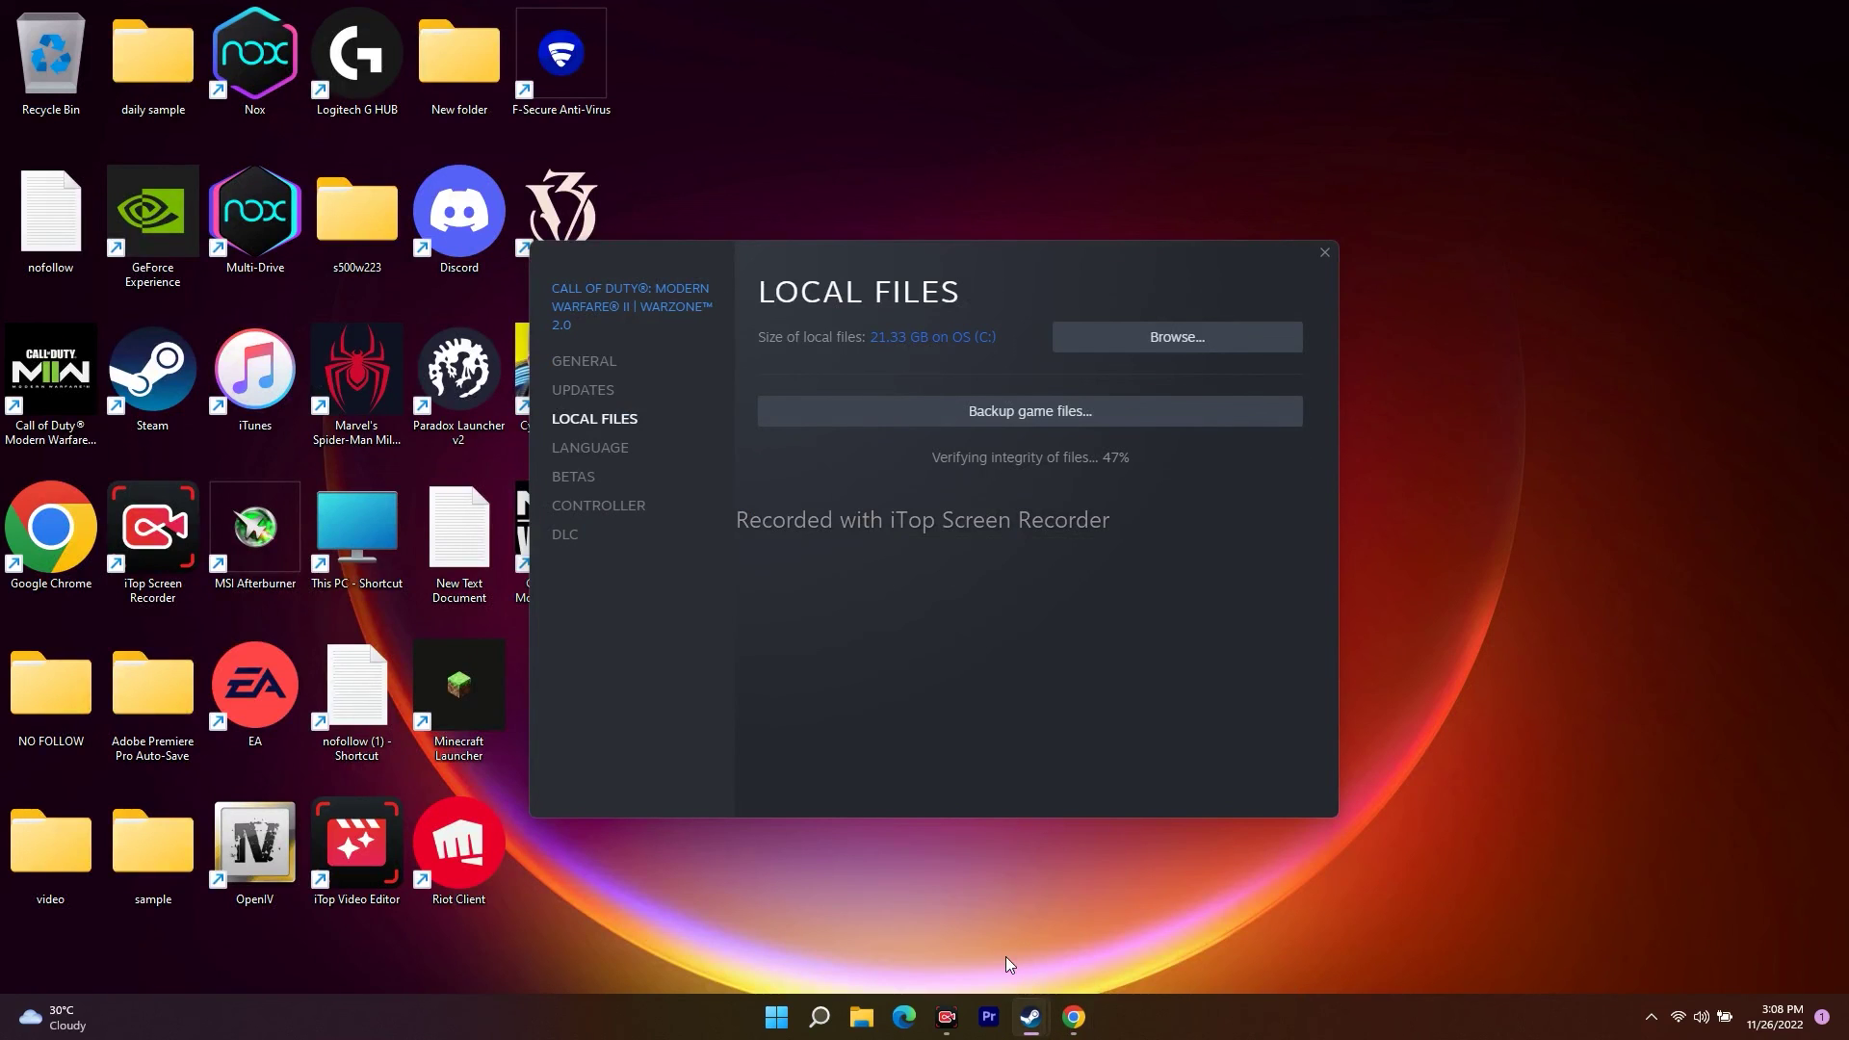
mouse_move(1050, 1004)
left_click(1020, 923)
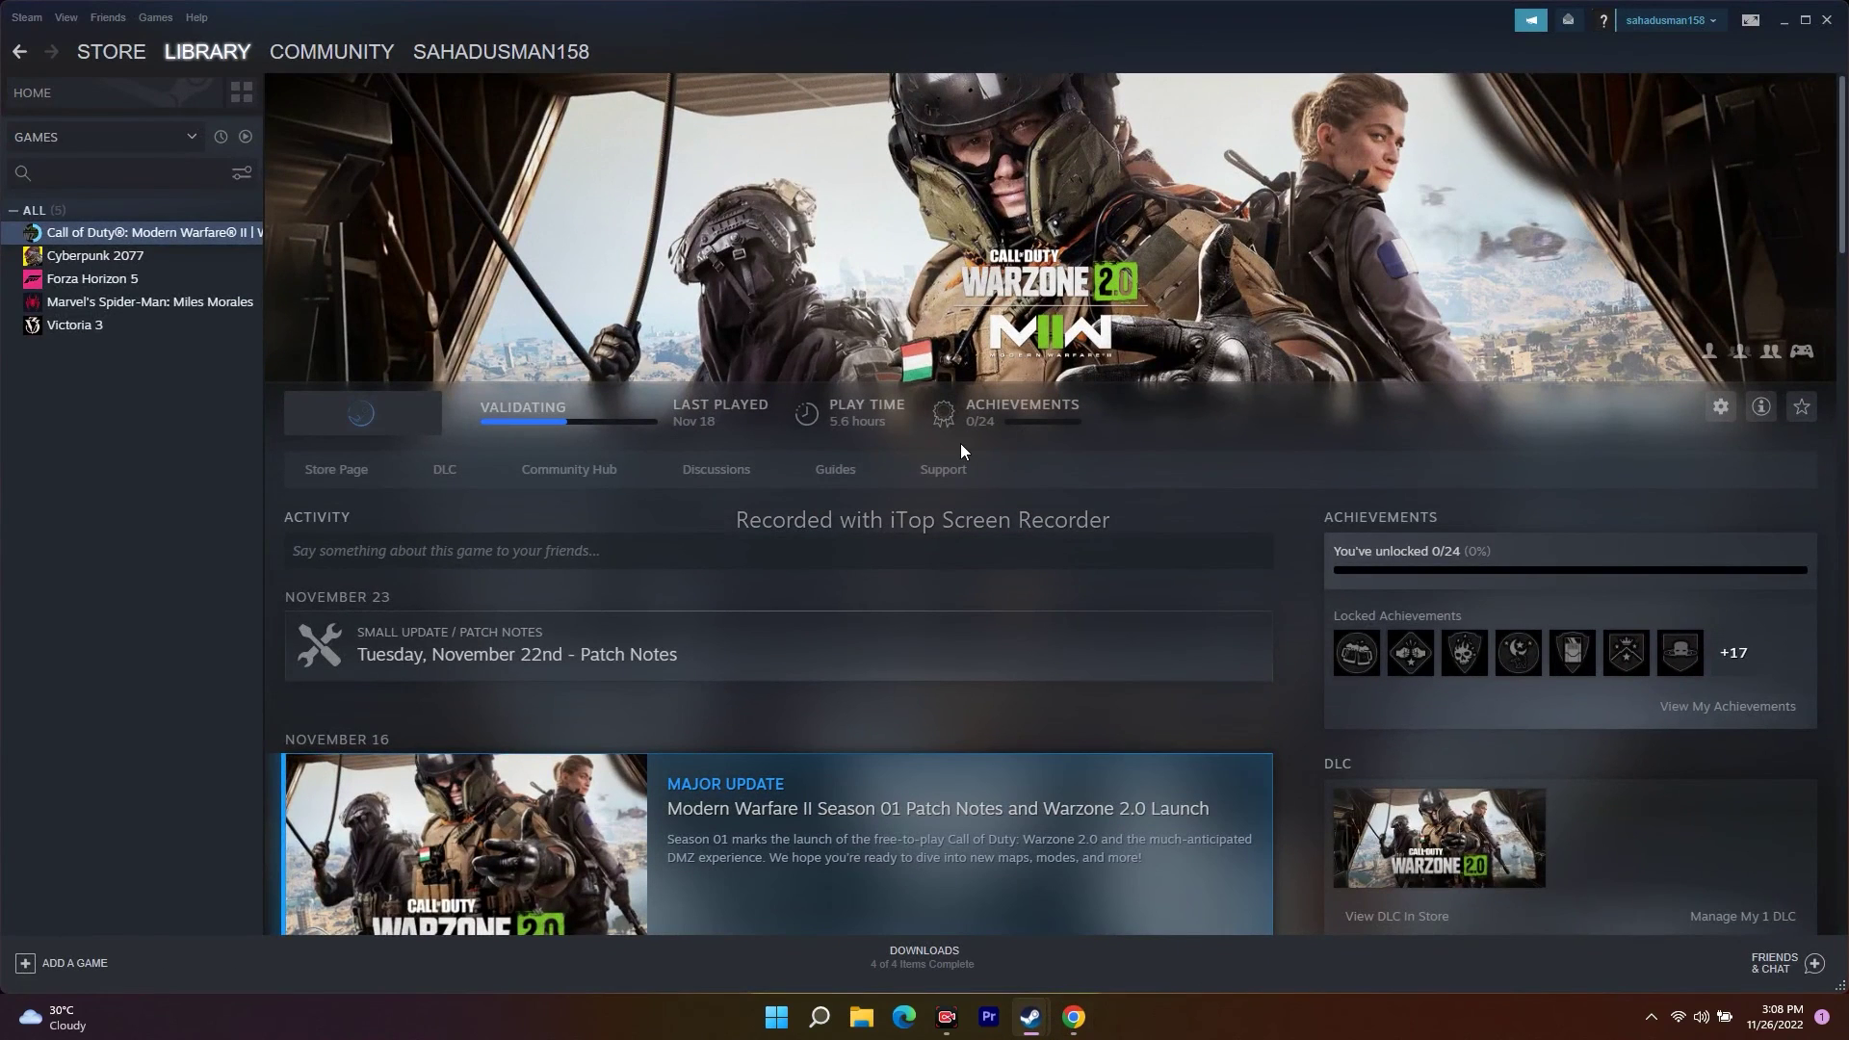